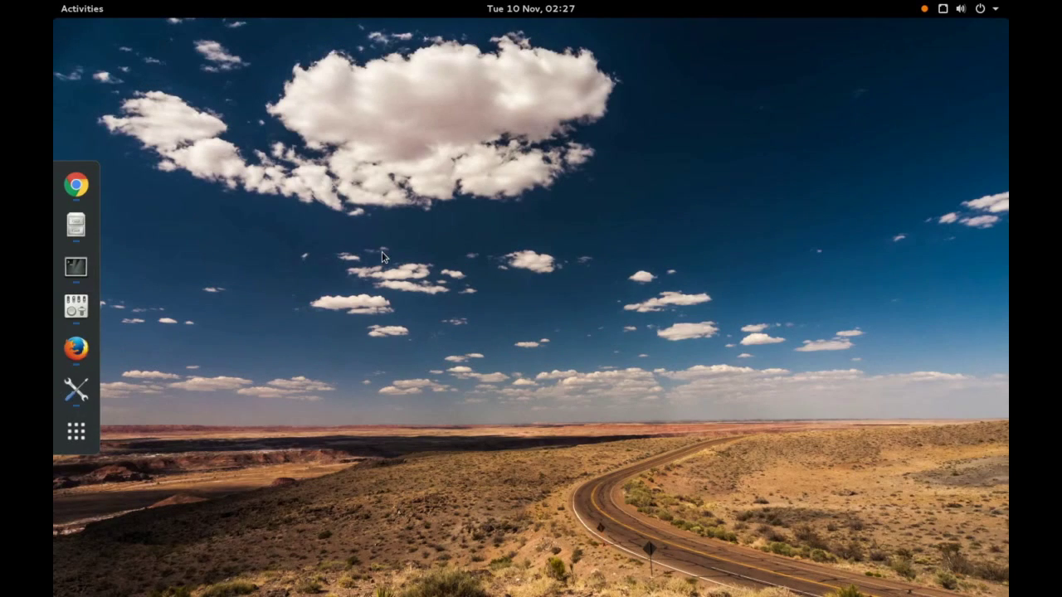
- Launch and minimize Google Chrome, then open Files on the Home folder and reposition its window
left_click(76, 184)
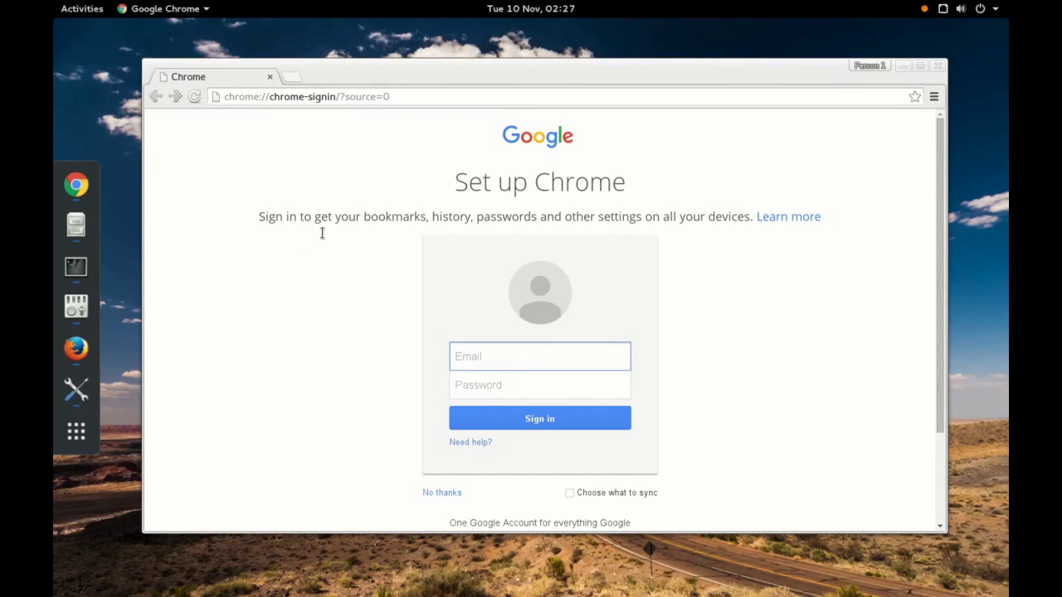
left_click(904, 66)
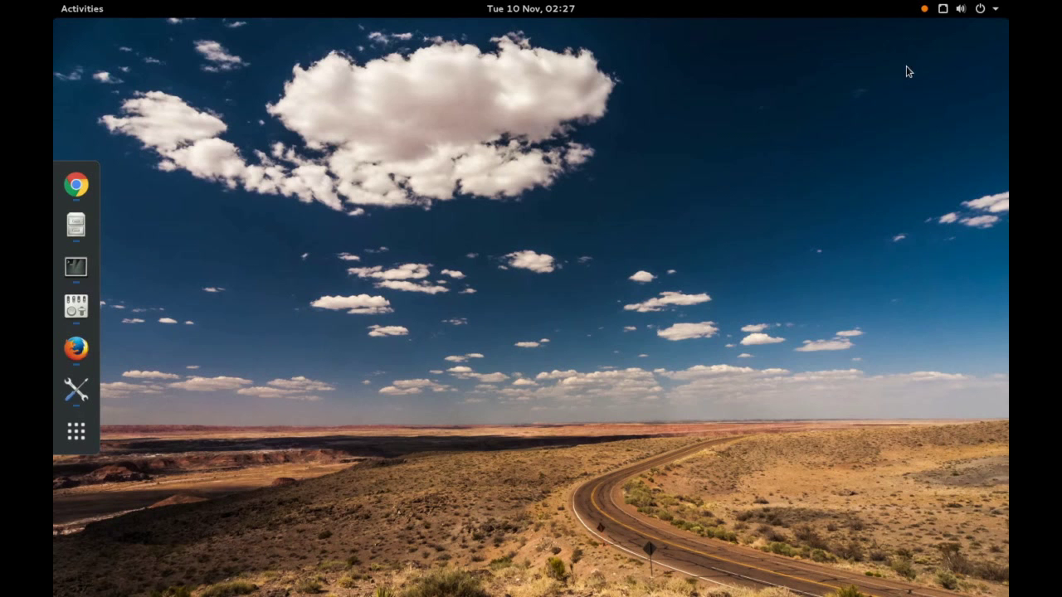
left_click(76, 225)
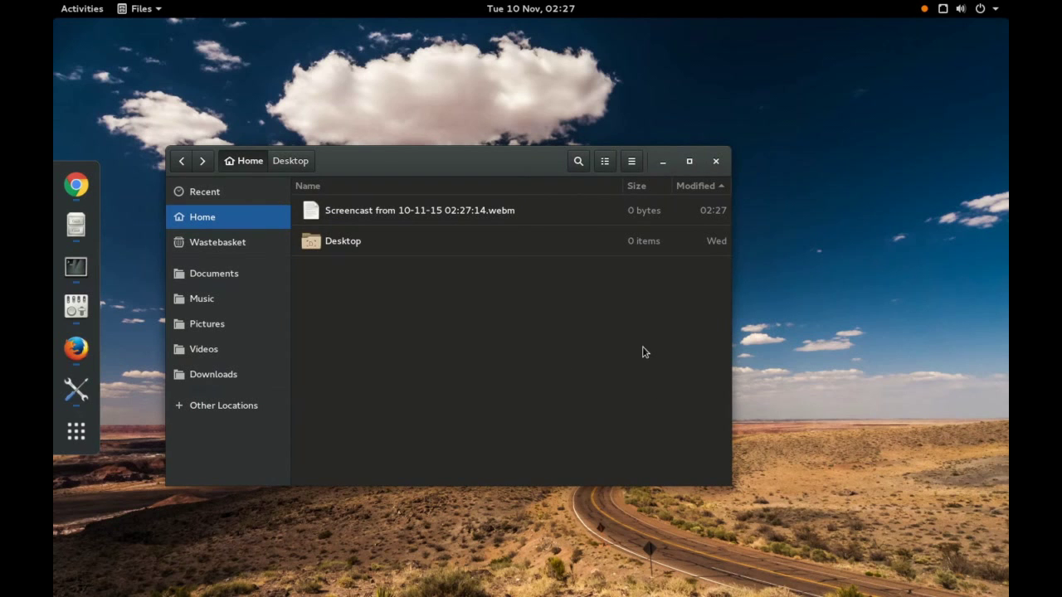
left_click(664, 162)
left_click(76, 225)
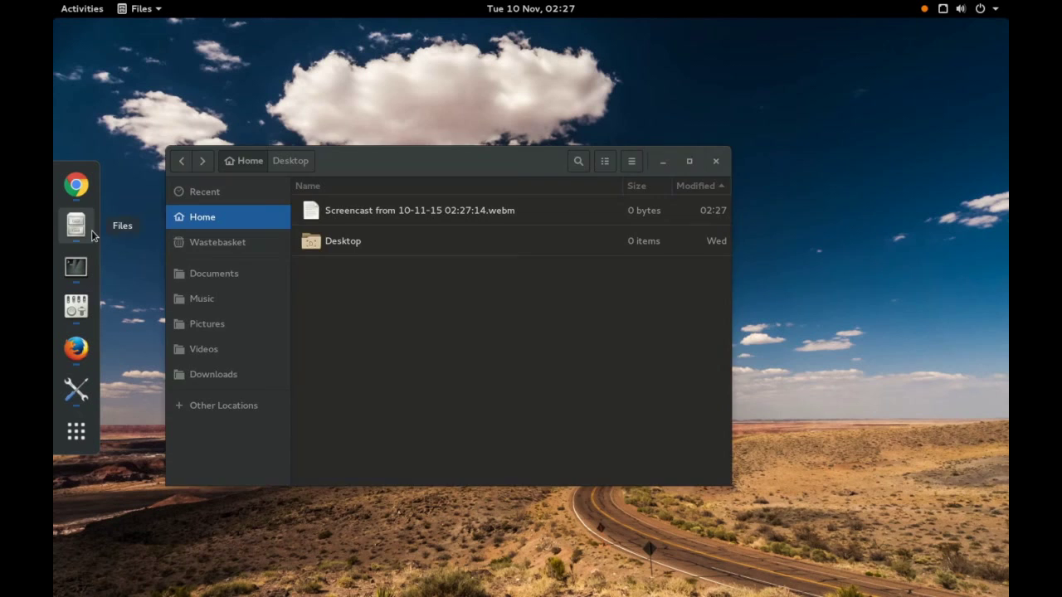
left_click_drag(483, 163, 545, 143)
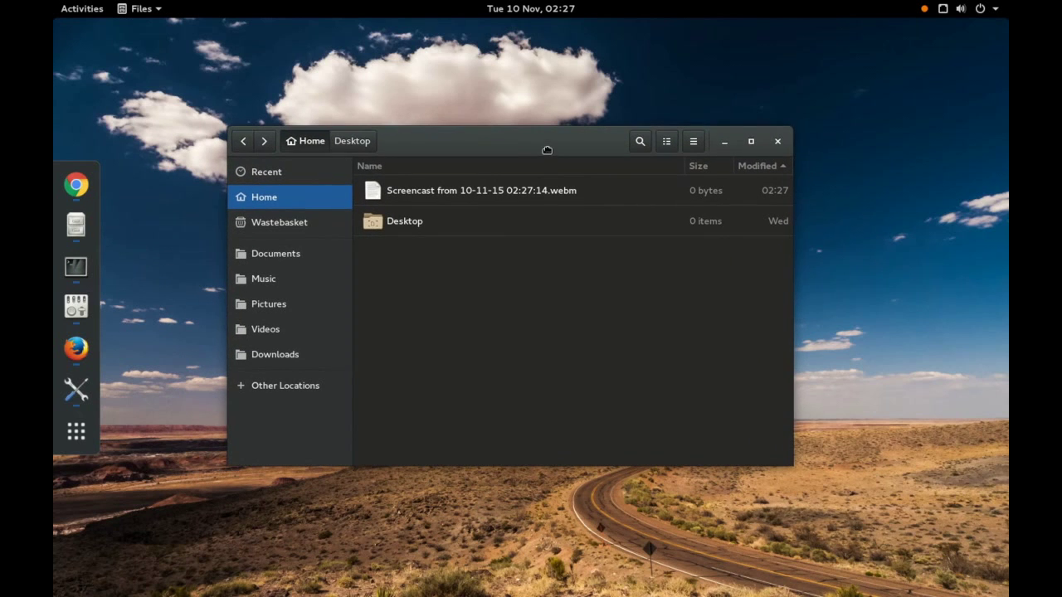
- Show the Home folder as icons, enlarge them to the largest size, then return to list view
left_click(667, 149)
left_click(652, 183)
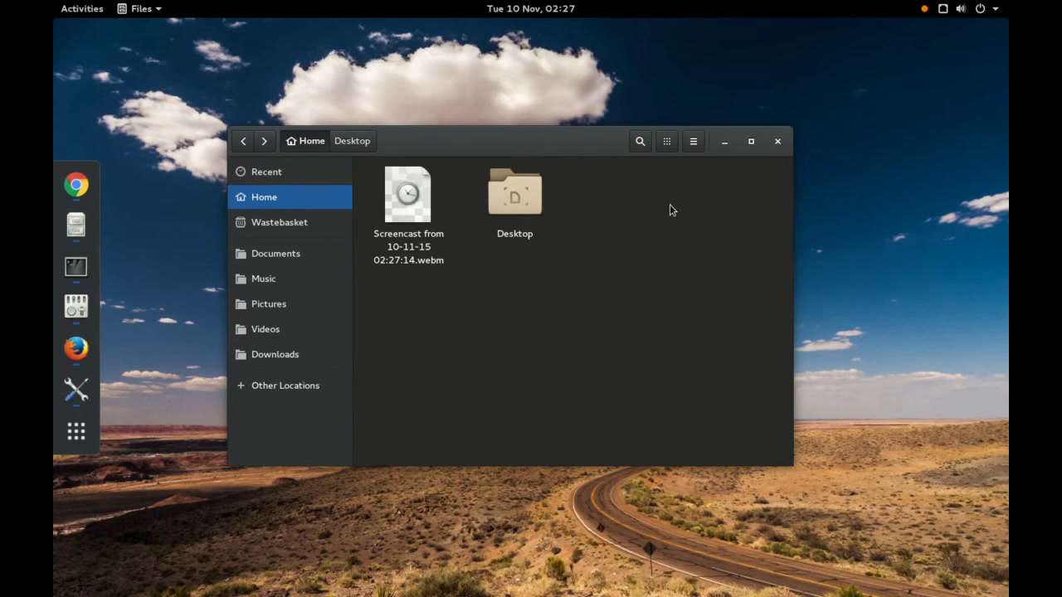
left_click(666, 143)
scroll(669, 208, "down", 1)
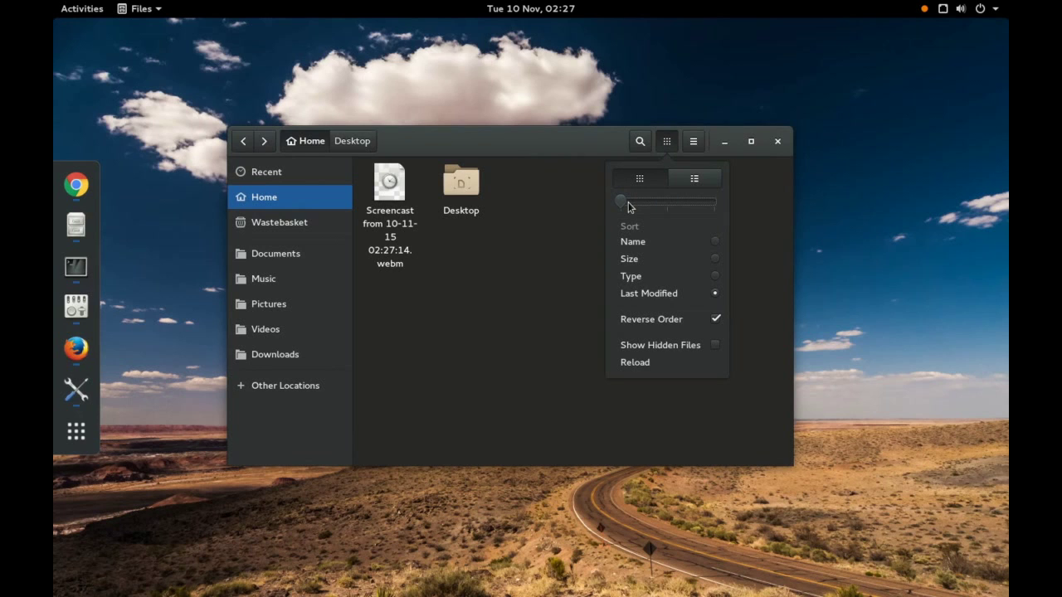
left_click_drag(655, 209, 728, 210)
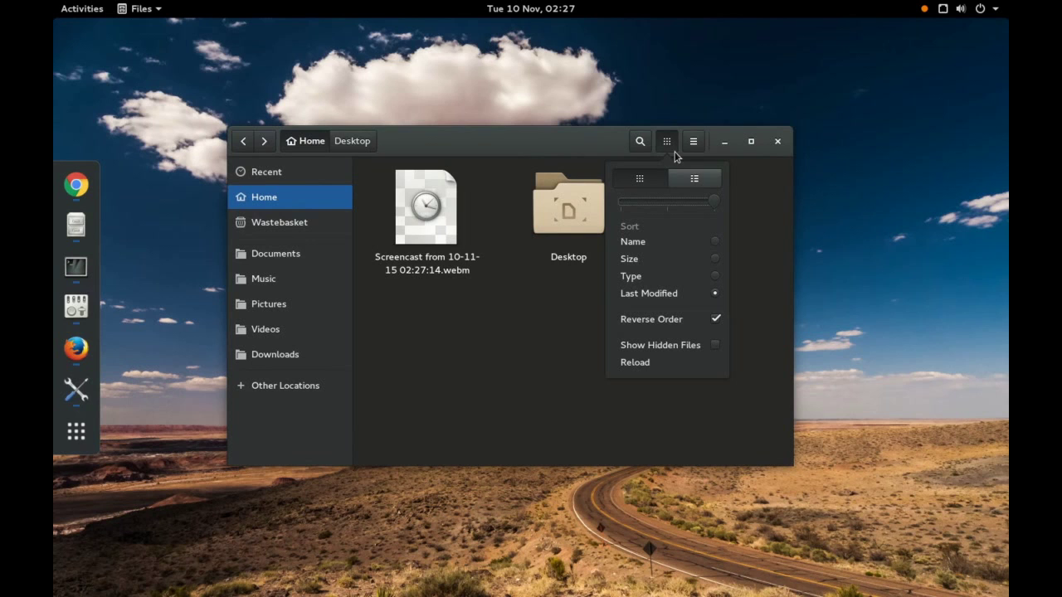
scroll(709, 209, "down", 3)
left_click(694, 178)
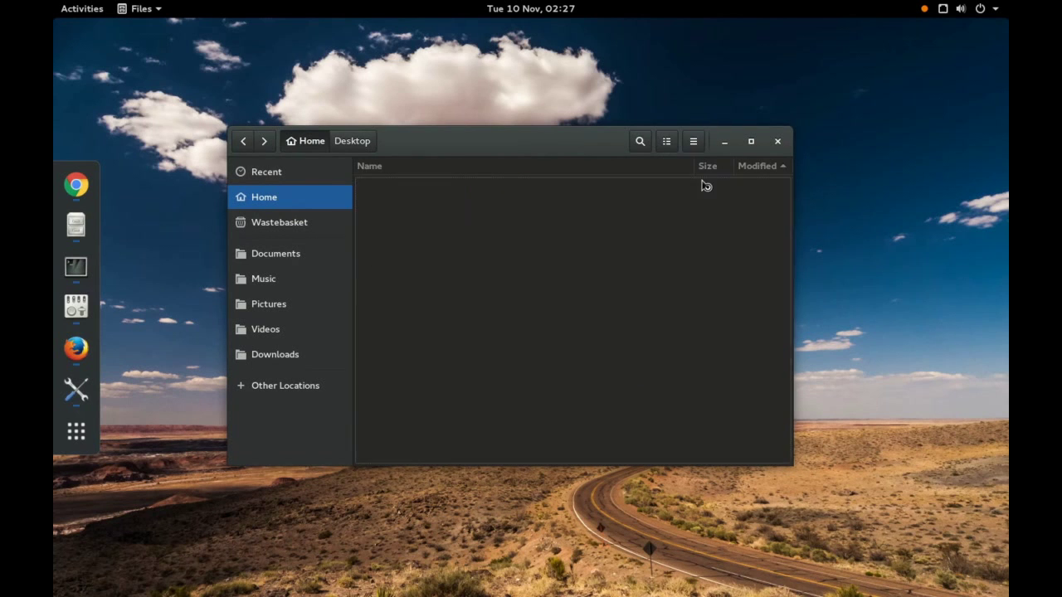
- Turn Global Dark Theme off and back on, restarting Tweak Tool after each change
key("alt+Tab")
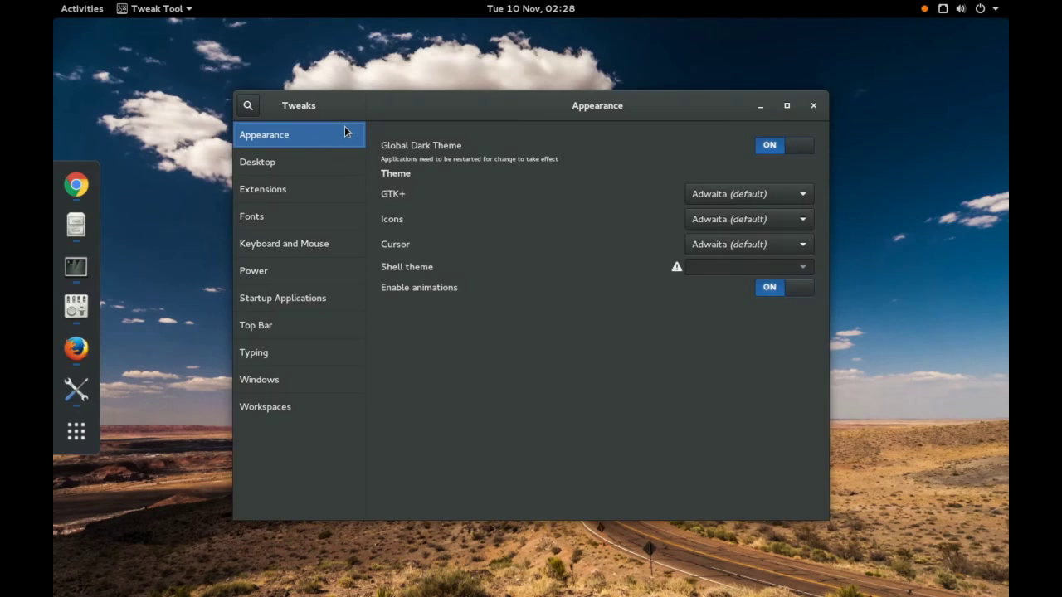
left_click(783, 154)
left_click(812, 106)
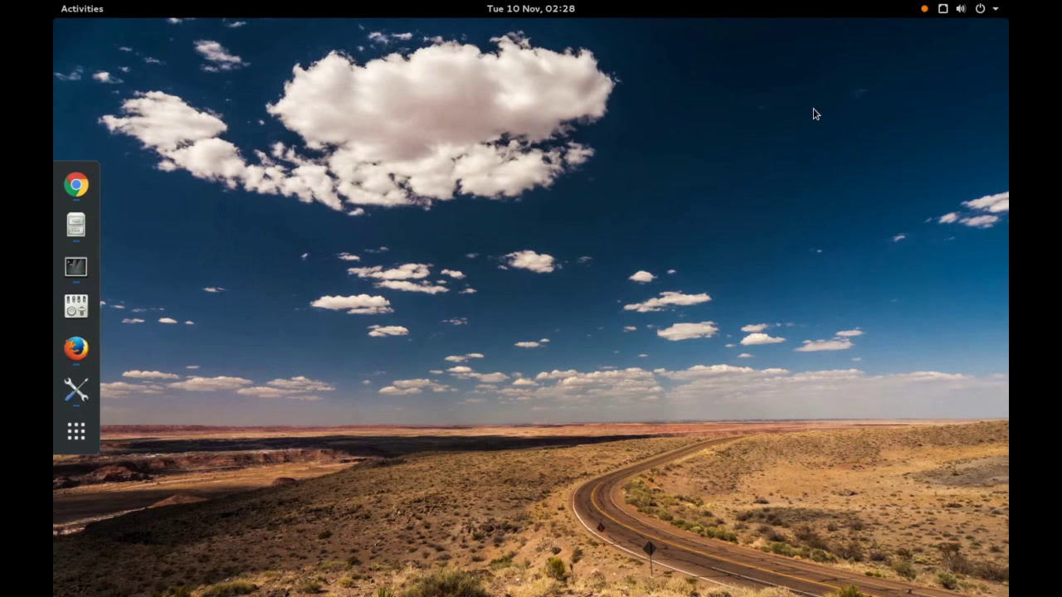
left_click(75, 306)
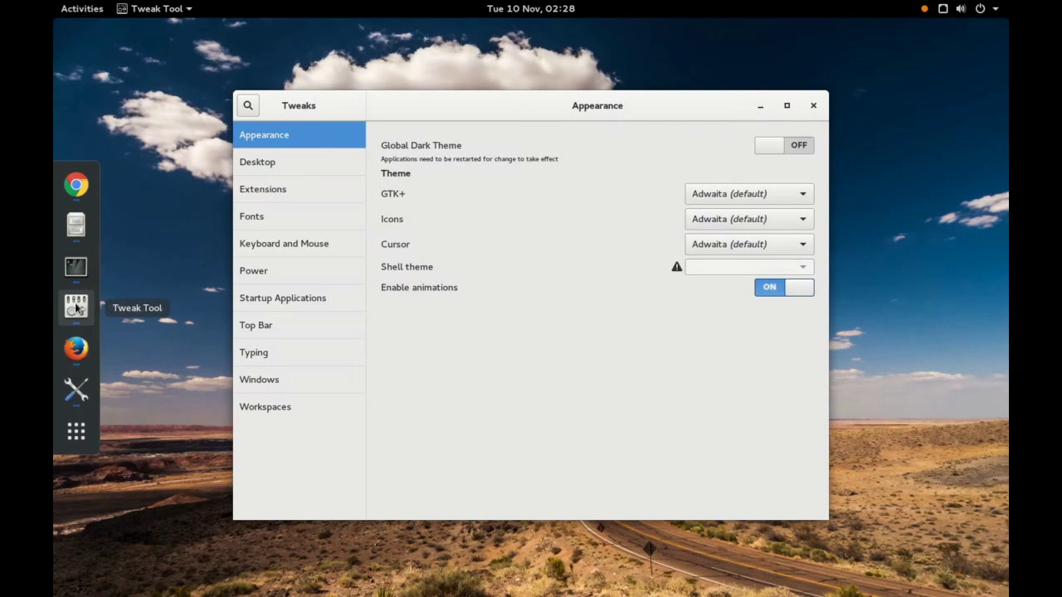
left_click(780, 145)
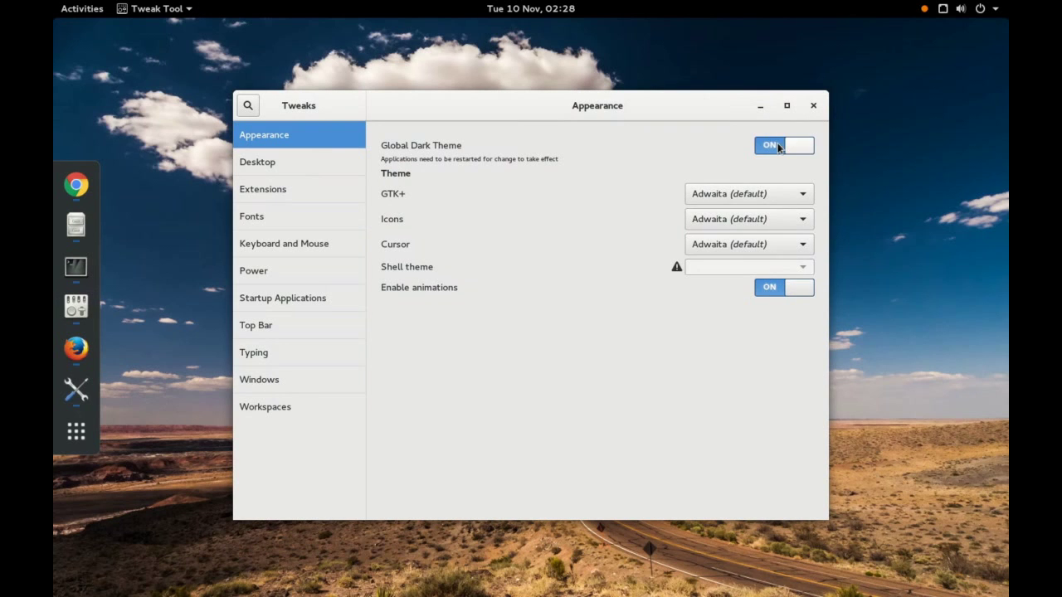
left_click(813, 105)
left_click(82, 316)
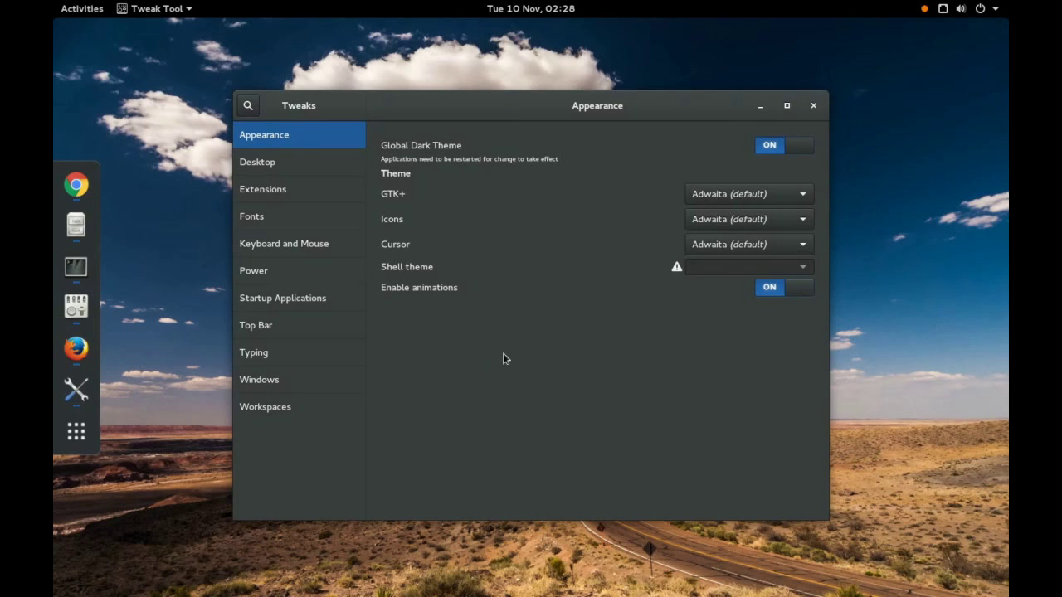
- Show the Home and Trash desktop icons, hide them again, then view the Extensions page
left_click(318, 161)
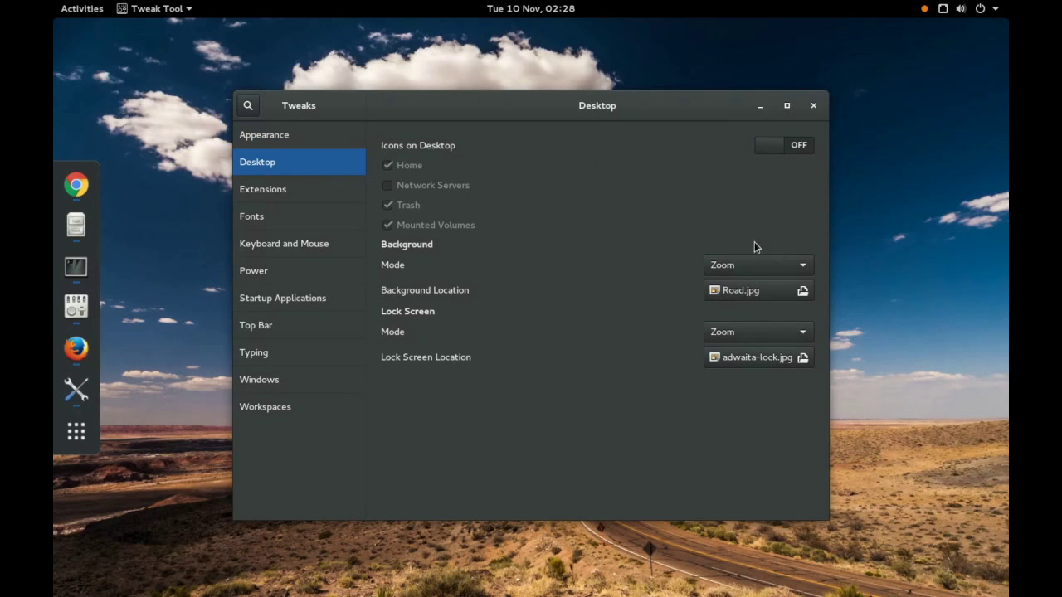
left_click(789, 149)
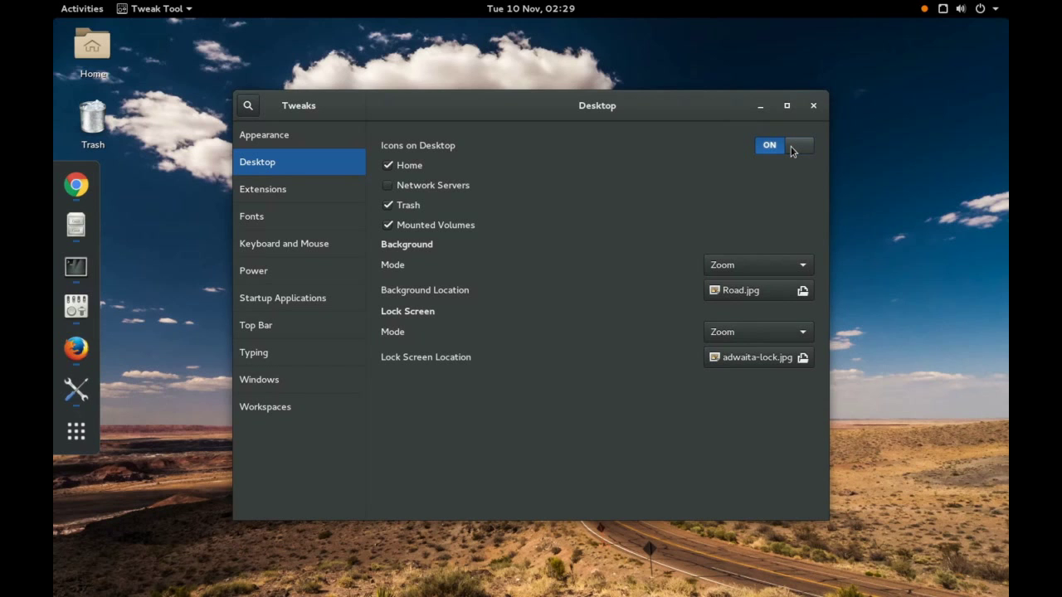
left_click(792, 150)
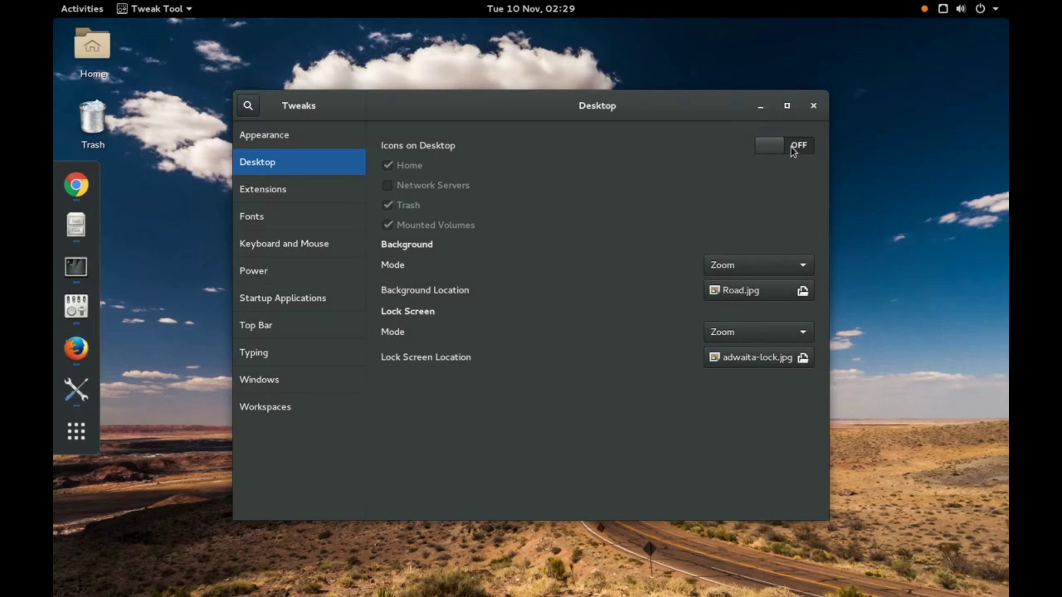
left_click(314, 200)
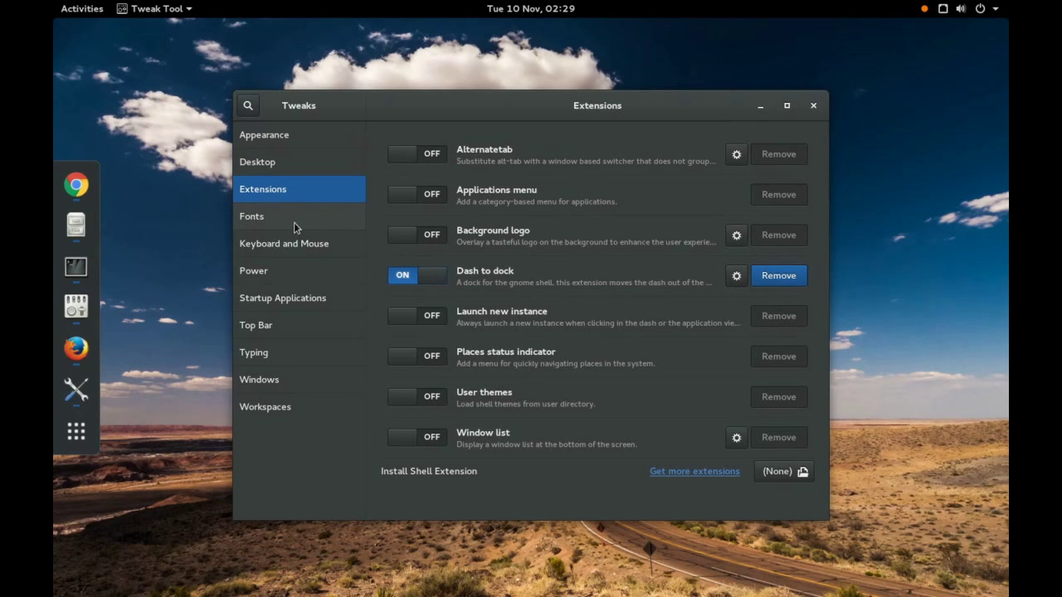
- Minimize Tweak Tool, then launch Firefox and minimize it too
left_click(759, 107)
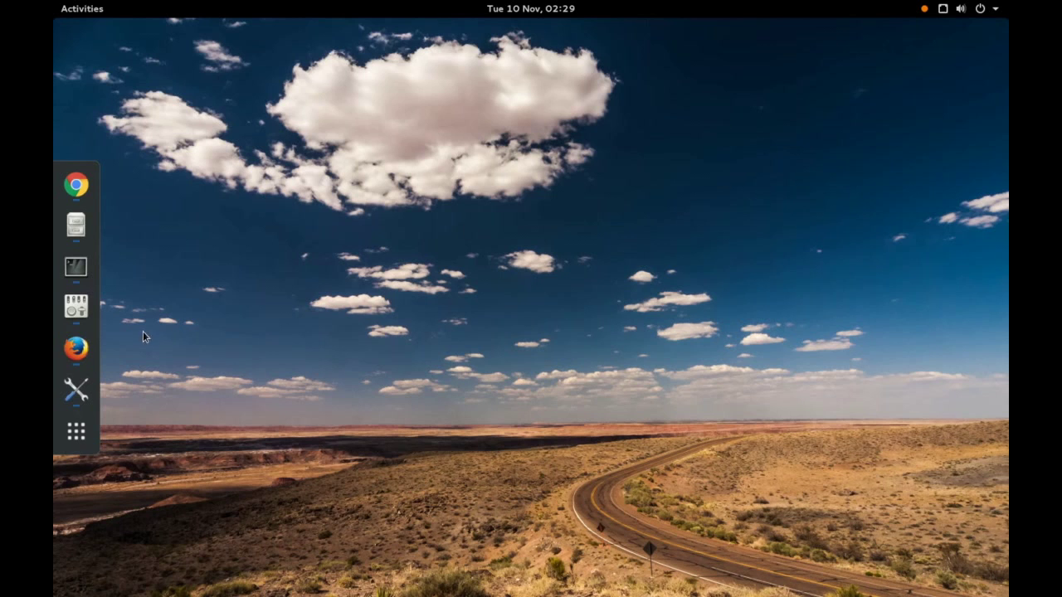
left_click(75, 349)
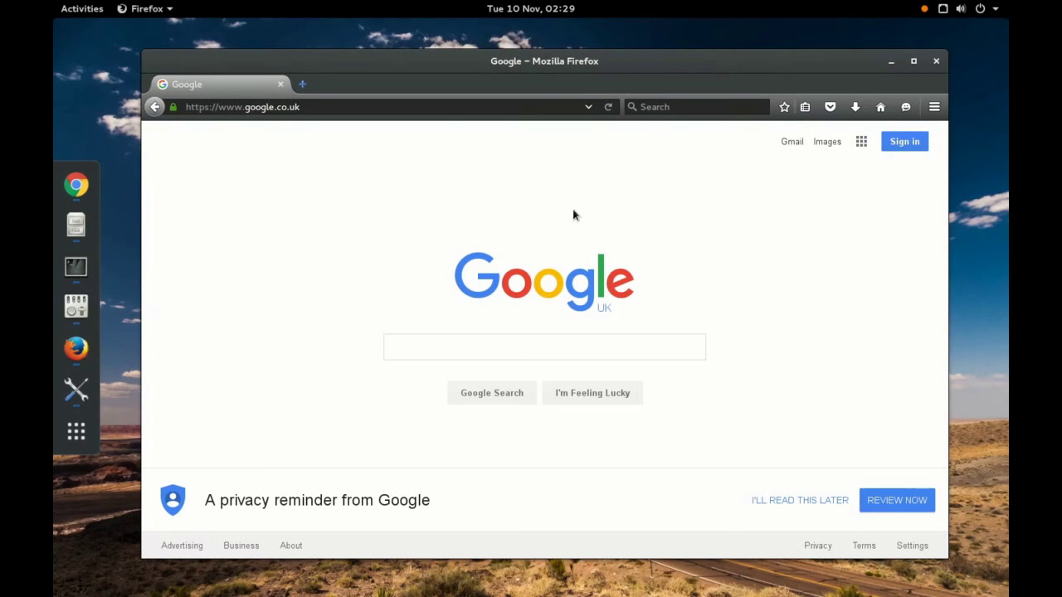
left_click(891, 61)
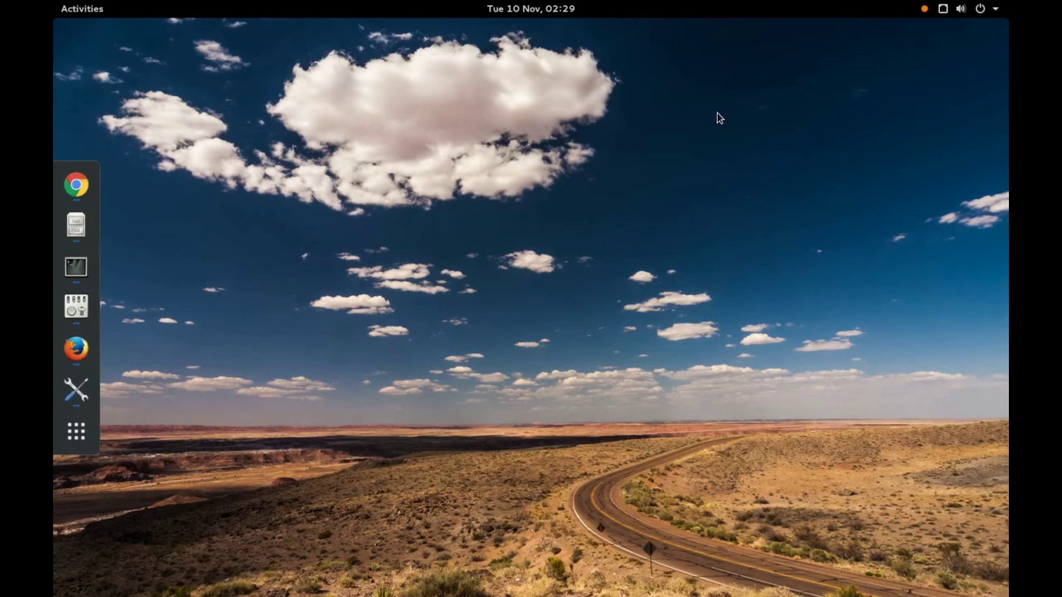
- In Settings > Background, apply the green textured wallpaper, then reopen the wallpaper chooser
left_click(76, 389)
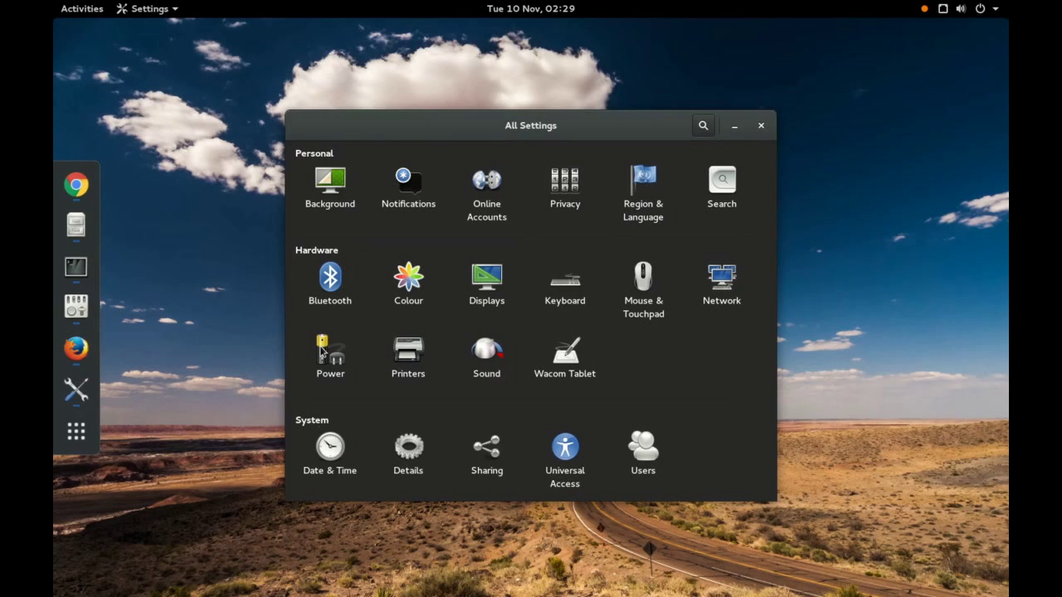
left_click(338, 188)
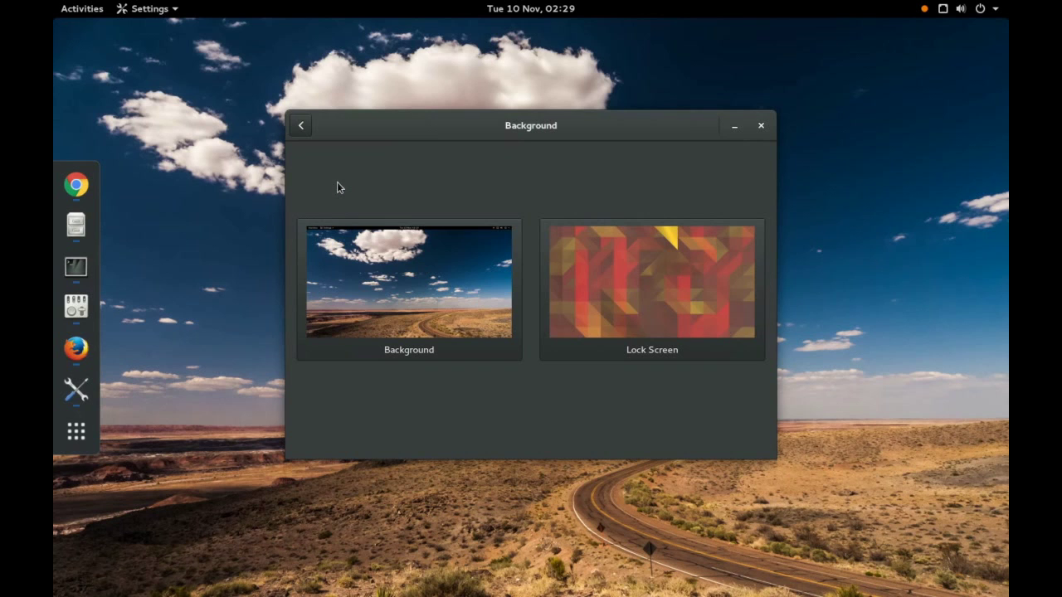
left_click(455, 300)
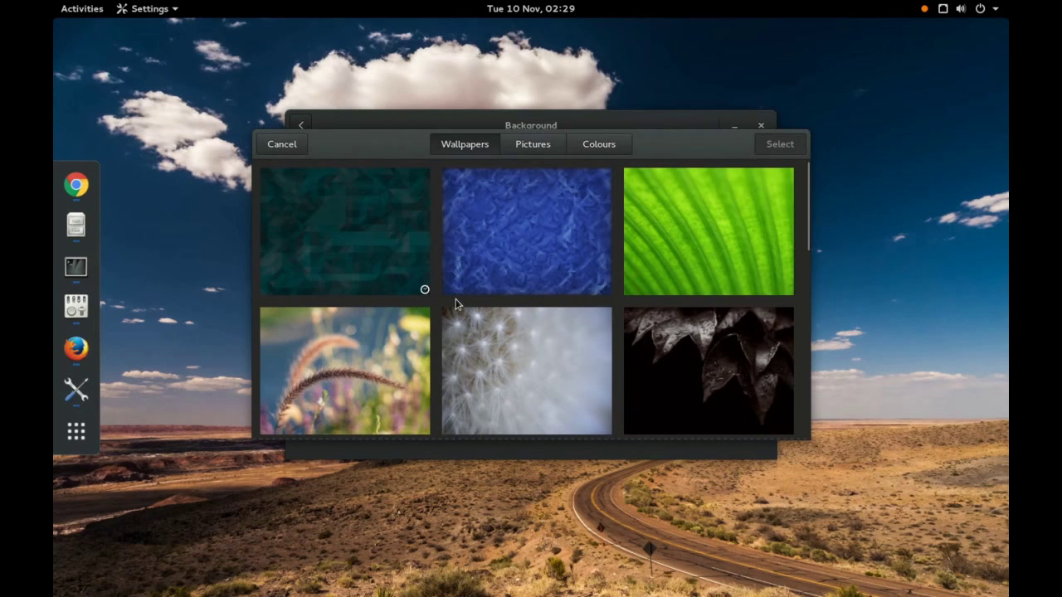
left_click(550, 237)
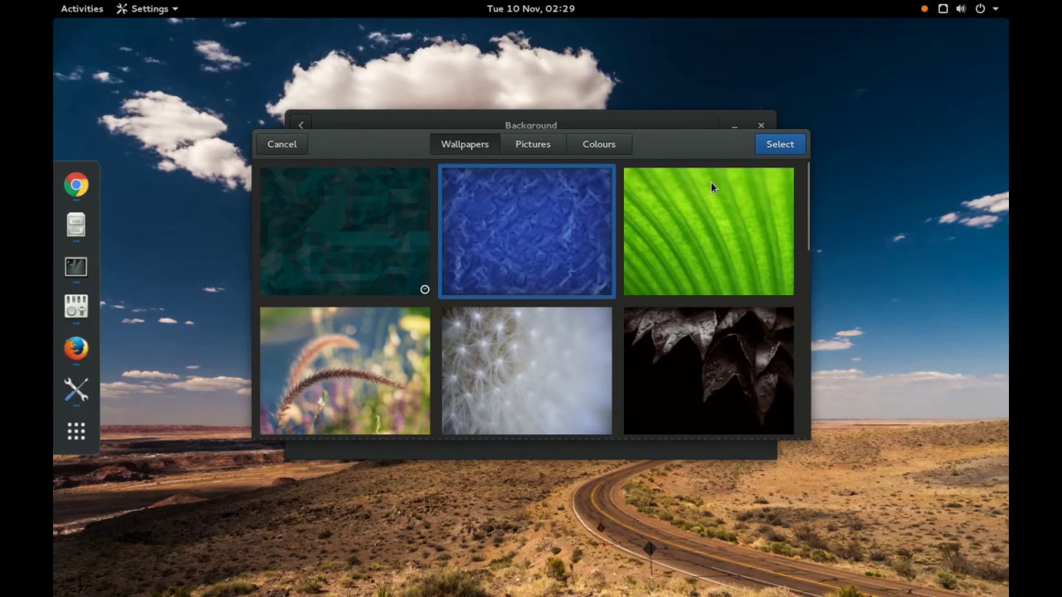
left_click(776, 147)
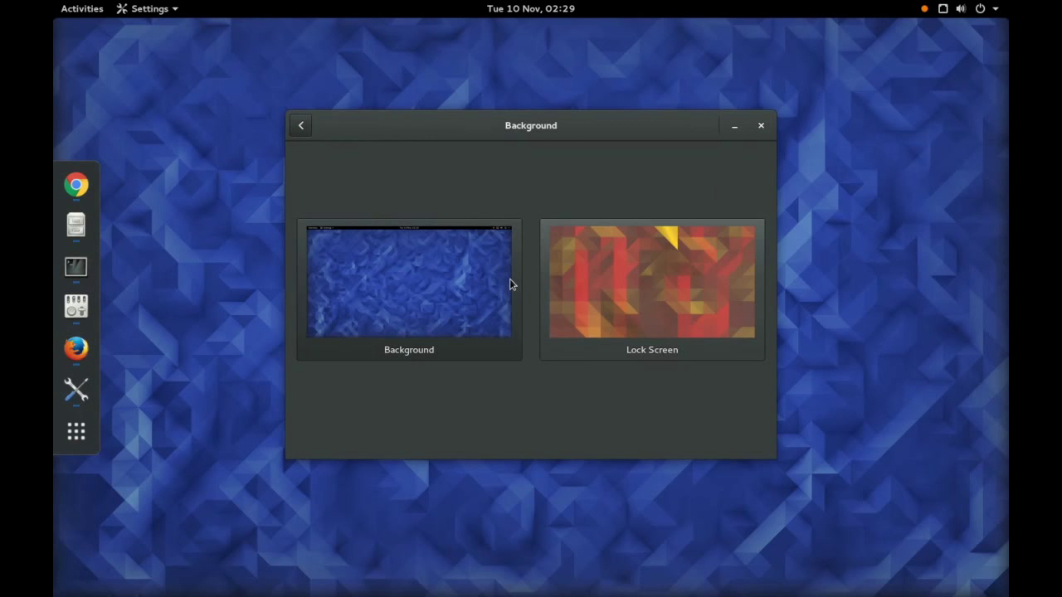
left_click(458, 300)
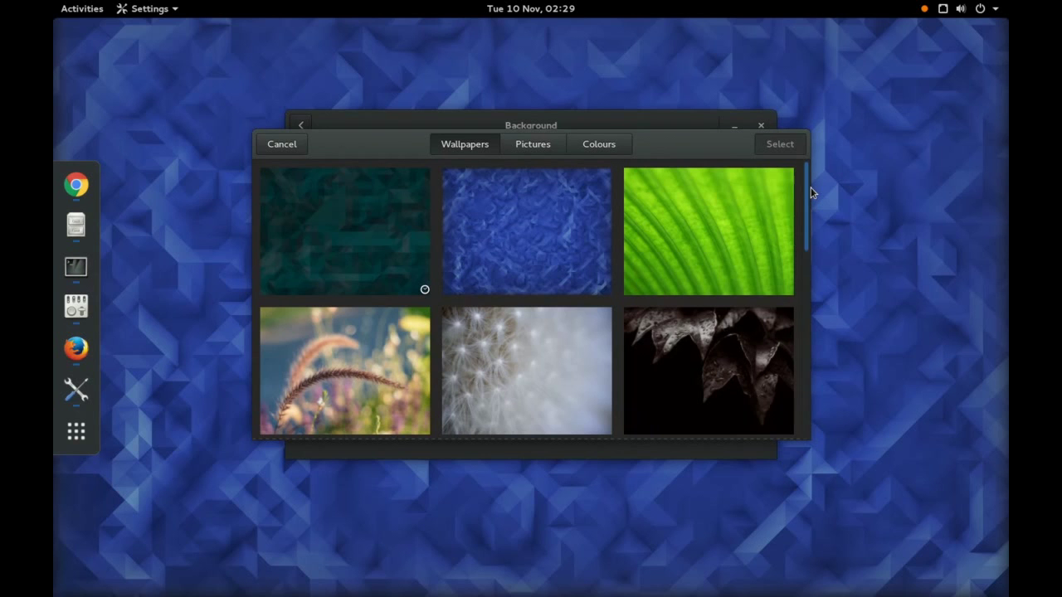
left_click_drag(810, 197, 798, 296)
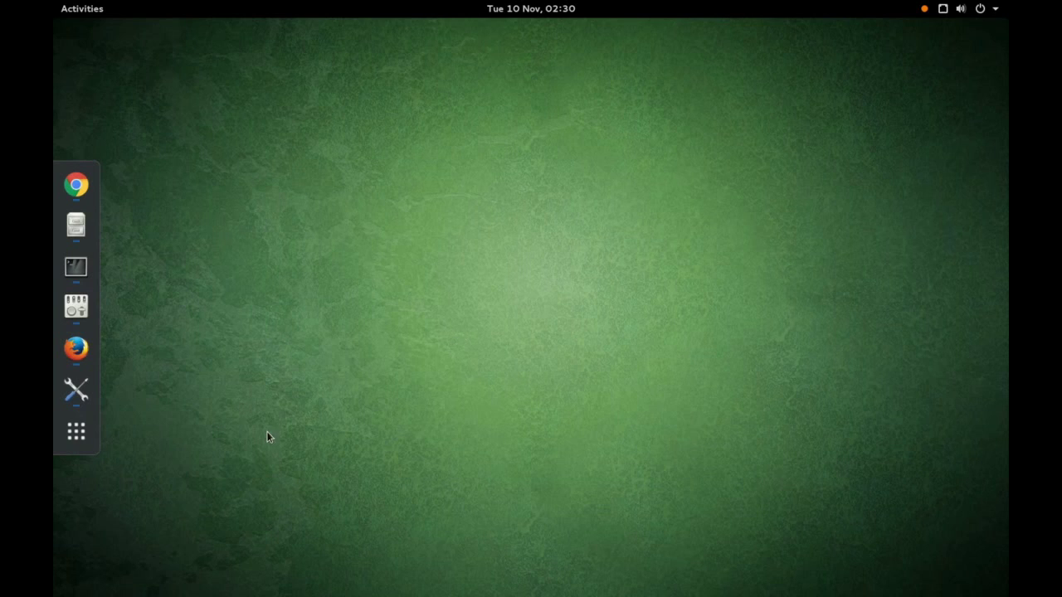
- Show all applications in the app grid, search for 'firefox', then clear the search
left_click(83, 435)
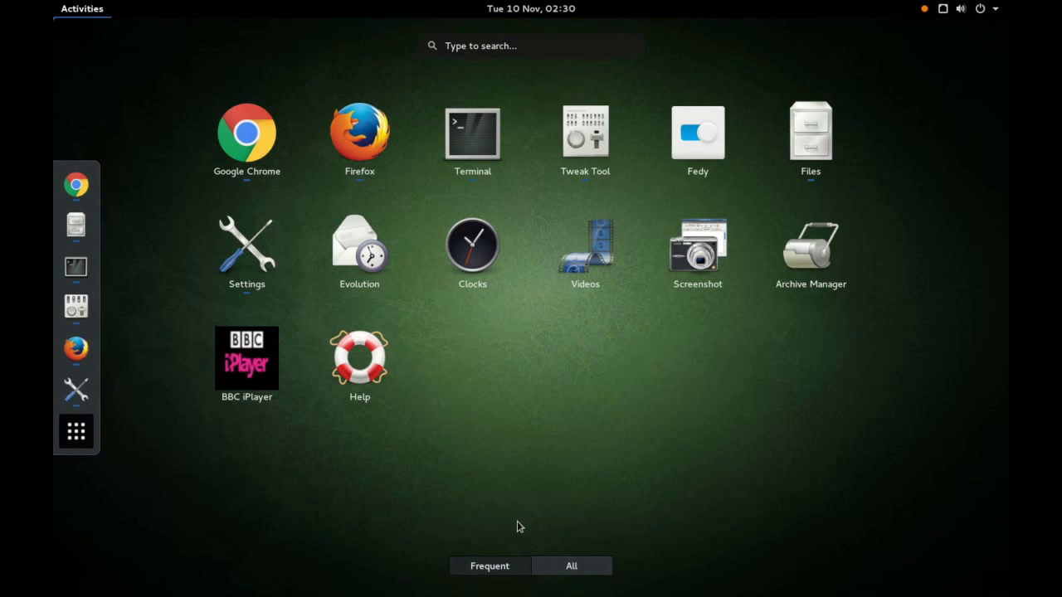
left_click(577, 572)
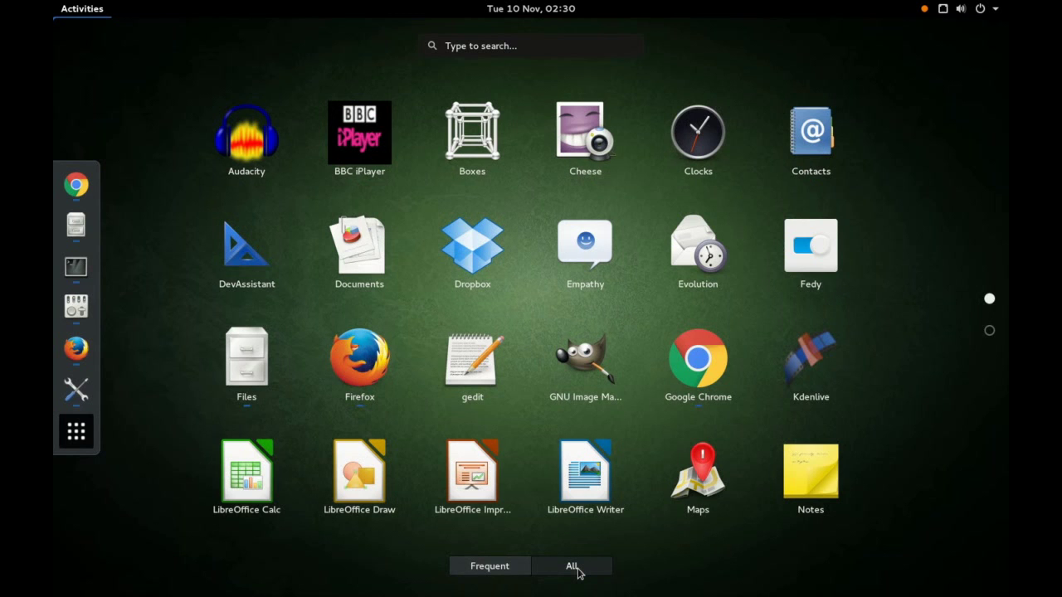
type("firefox")
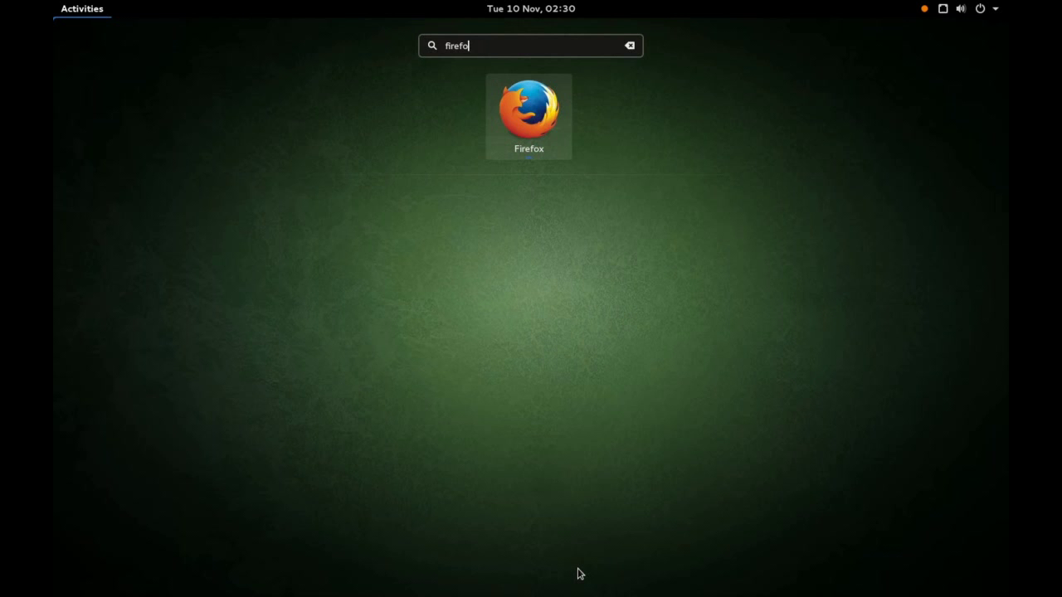
key("BackSpace")
key("BackSpace")
key("BackSpace")
key("BackSpace")
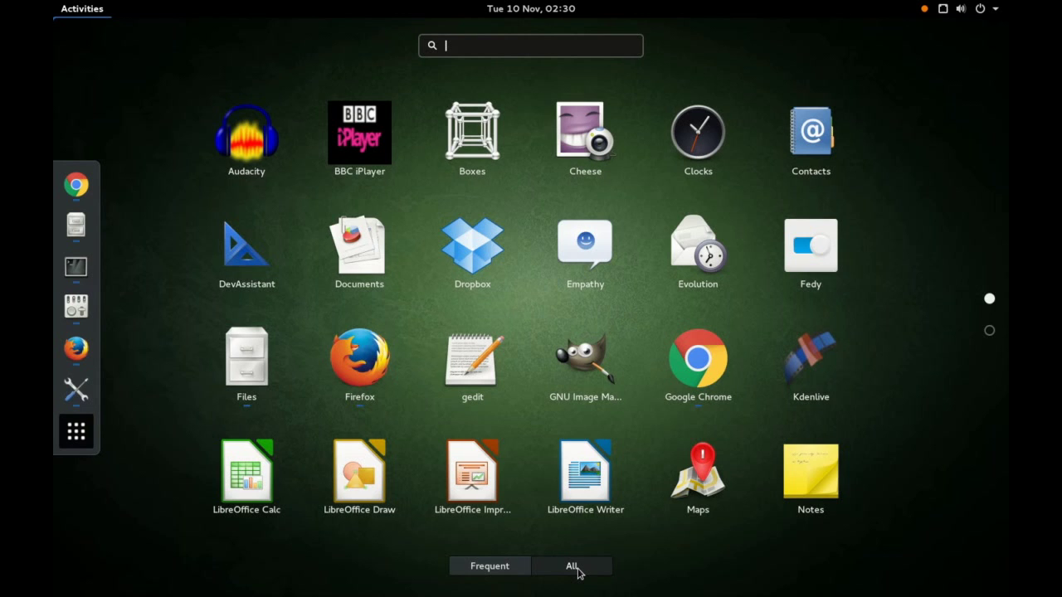
left_click(578, 573)
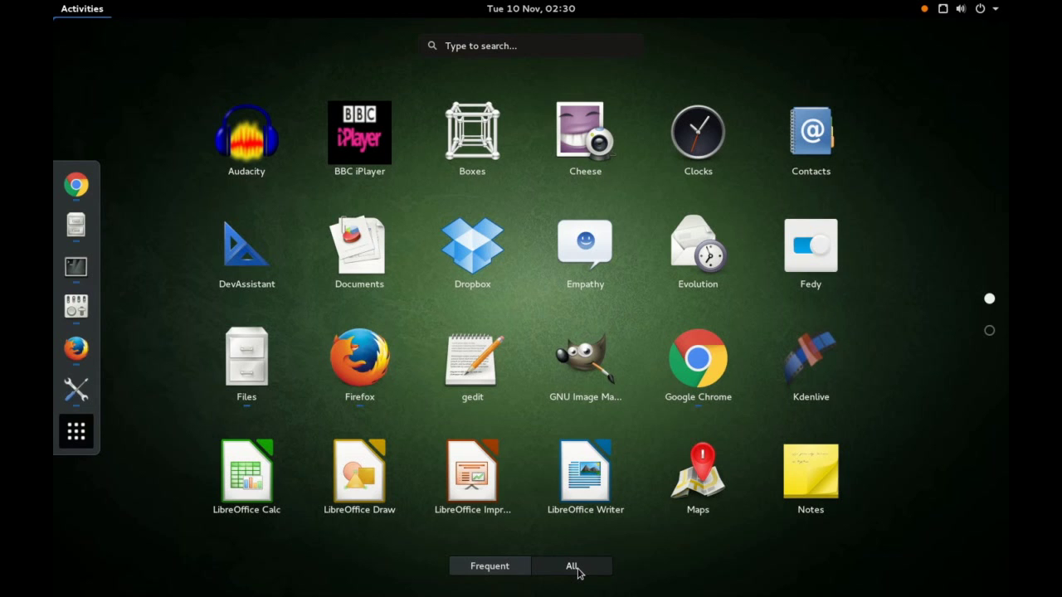
- Flip to the second page of applications and back, then close the overview
left_click(990, 331)
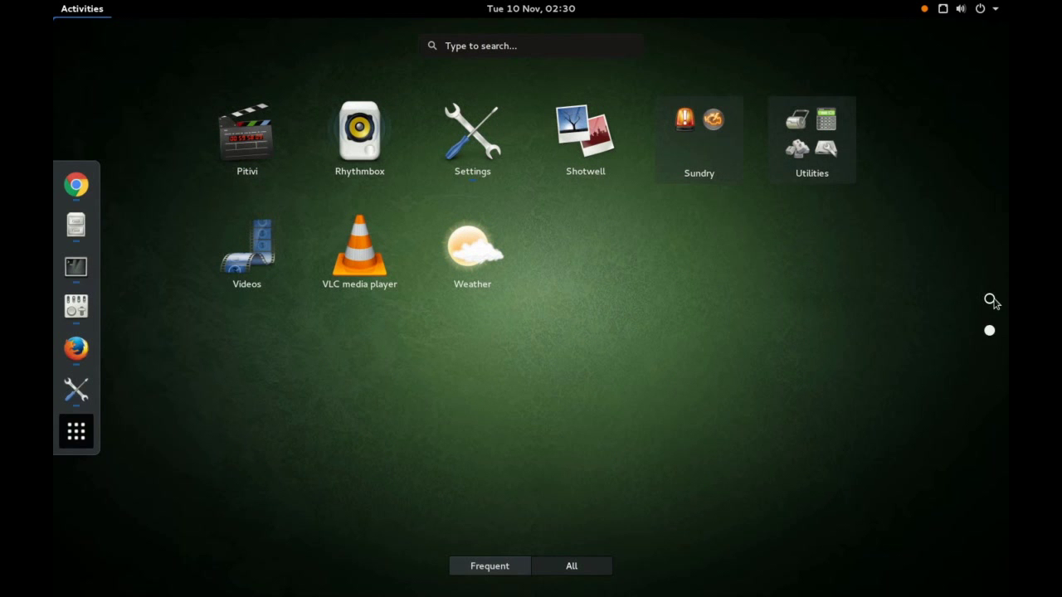
left_click(989, 300)
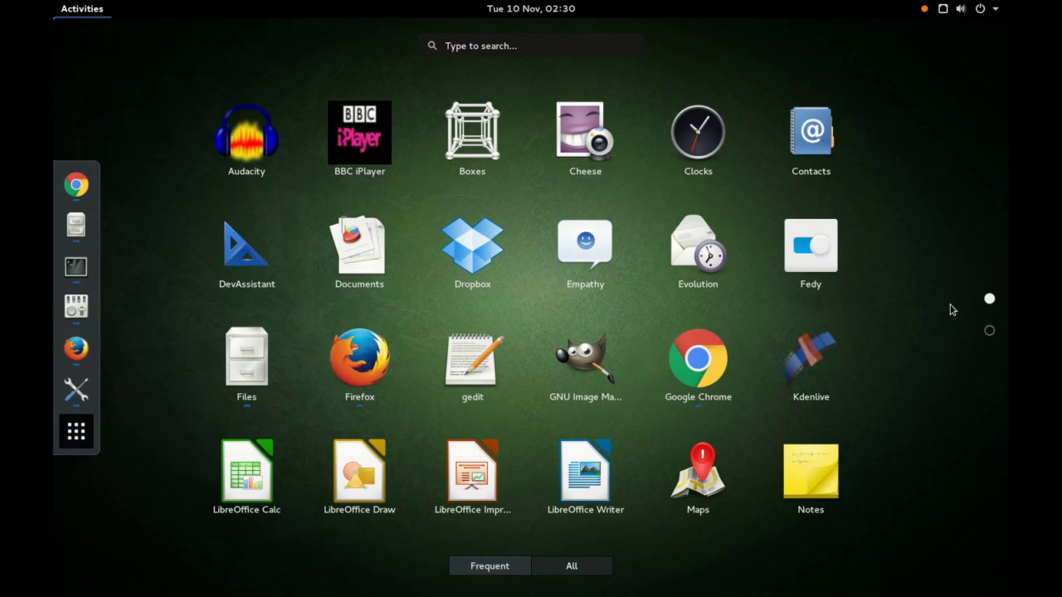
key("Escape")
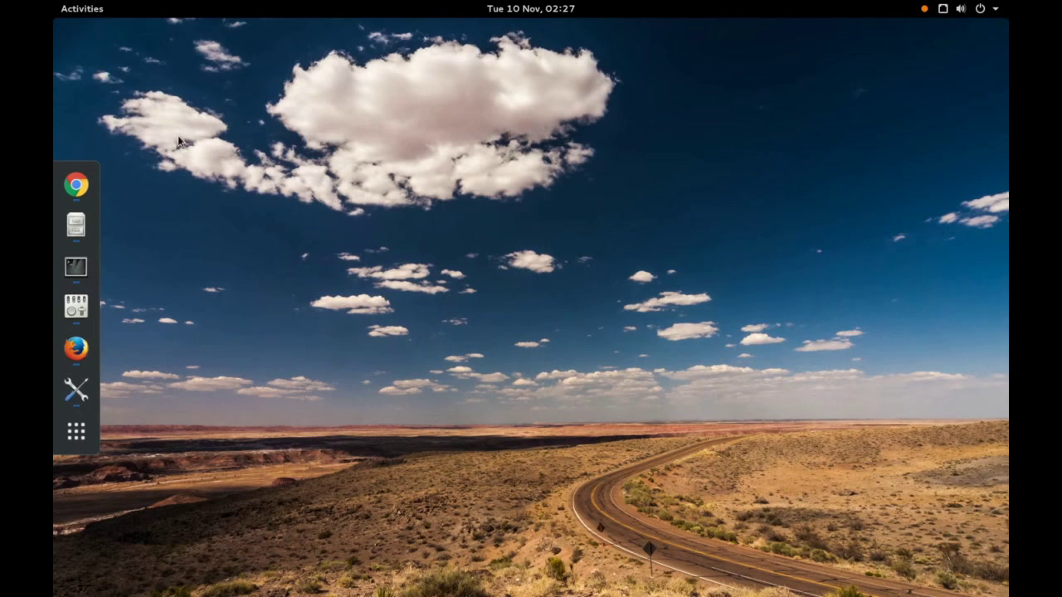
- Launch Google Chrome to its Set up Chrome page, then minimize it
left_click(76, 184)
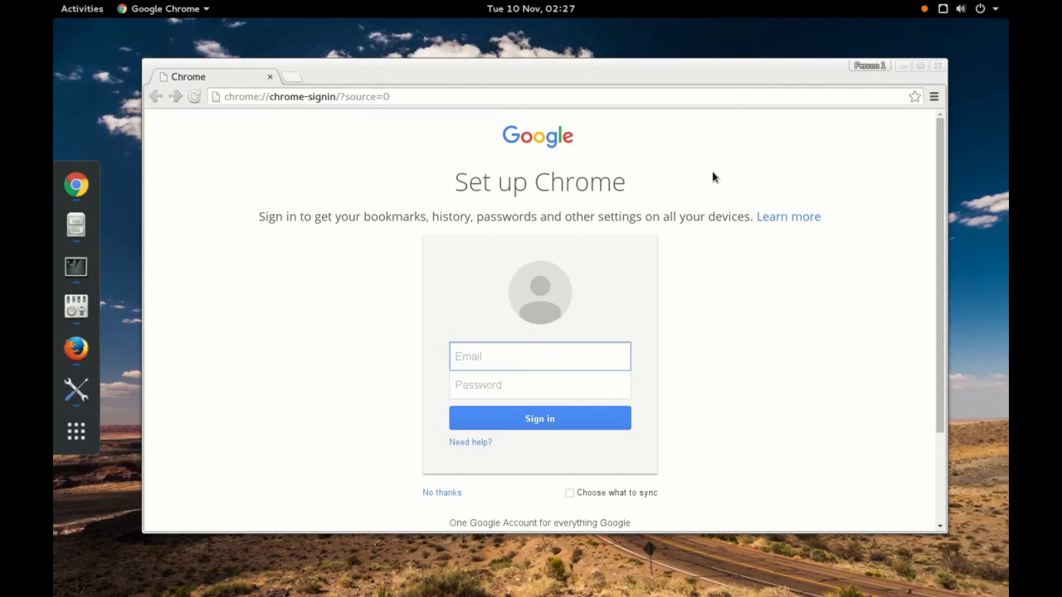
left_click(904, 67)
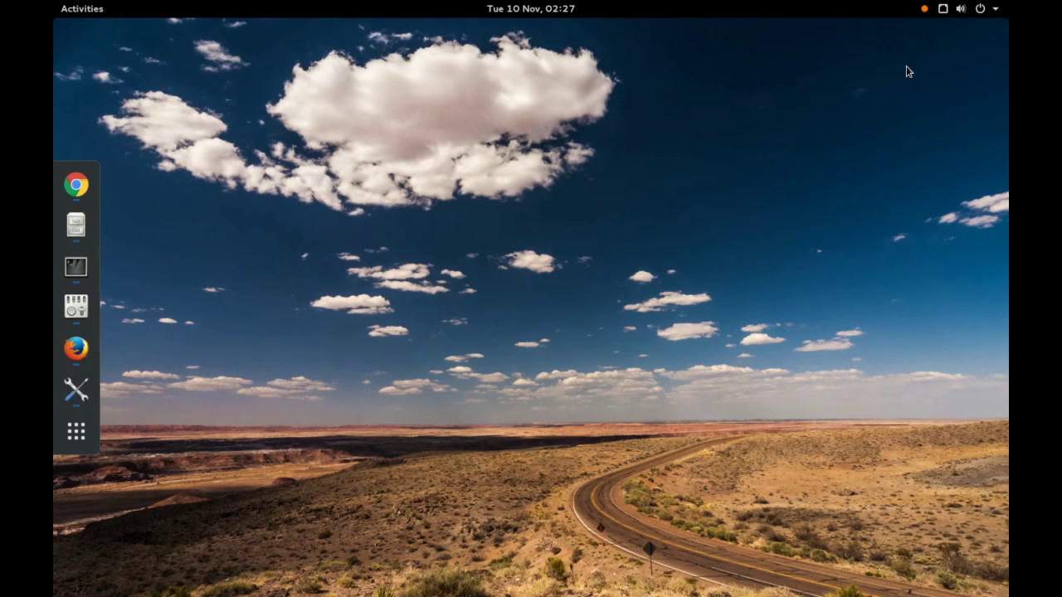
- Open Files on the Home folder, minimize and restore it, and move the window up-right
left_click(76, 225)
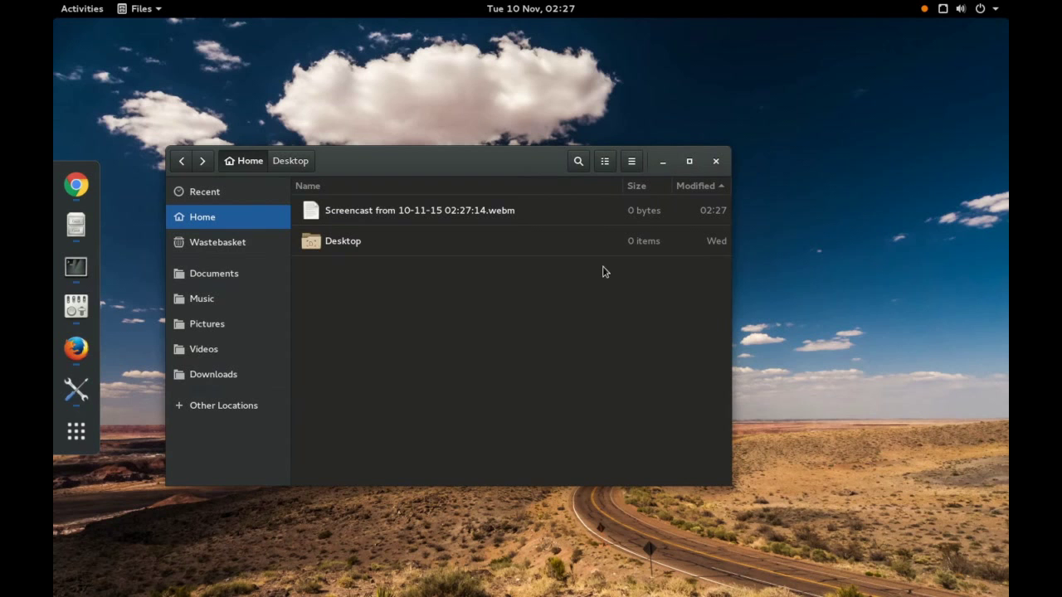
left_click(665, 162)
left_click(91, 235)
left_click_drag(486, 172, 548, 152)
- Switch to grid view, enlarge the icons then shrink them a step, and return to list view
left_click(666, 141)
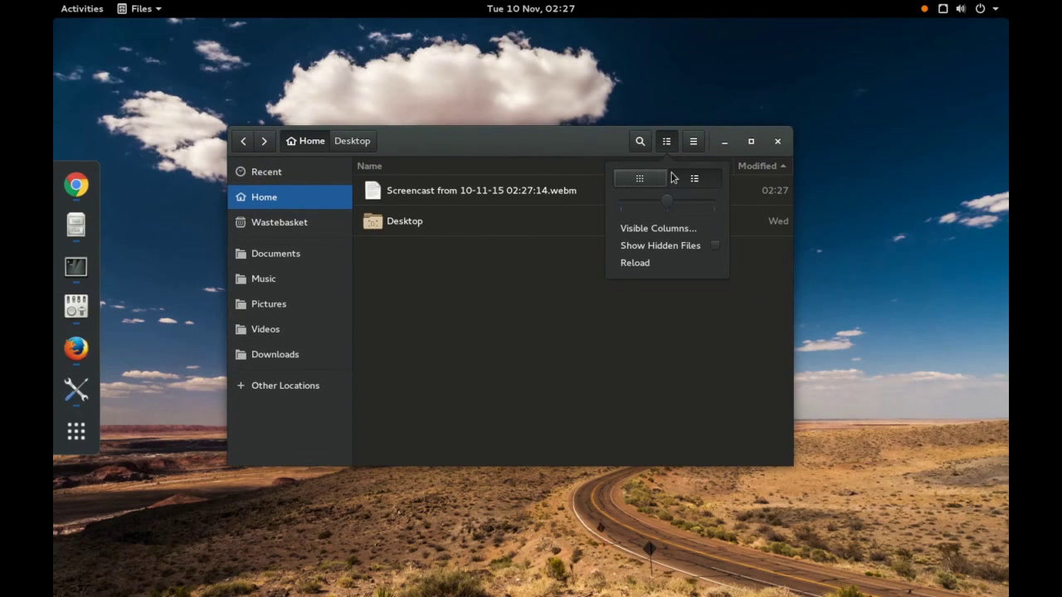
key("ctrl+2")
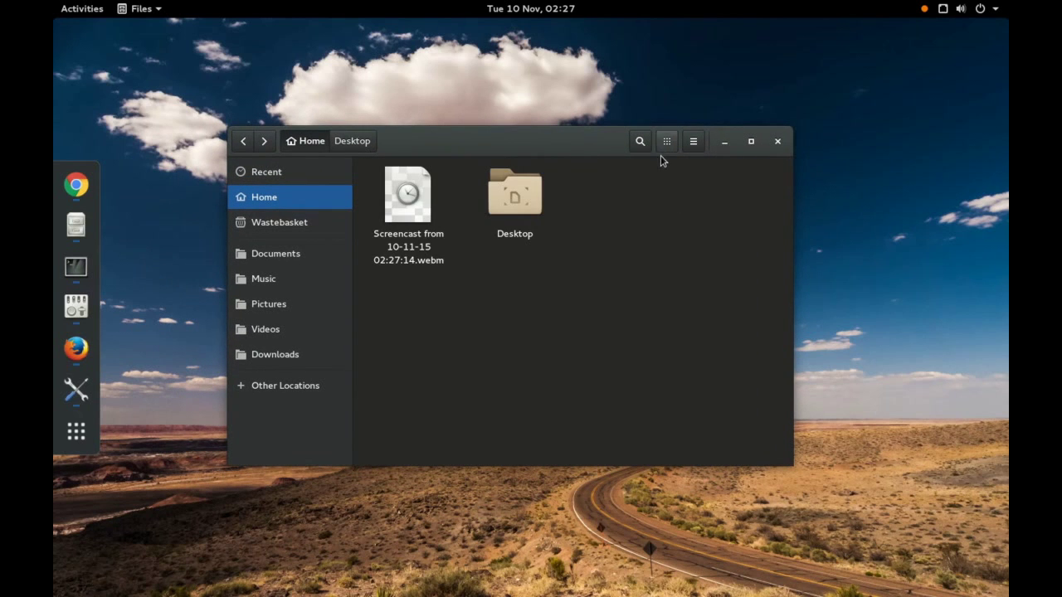
left_click(666, 141)
left_click_drag(668, 206, 727, 211)
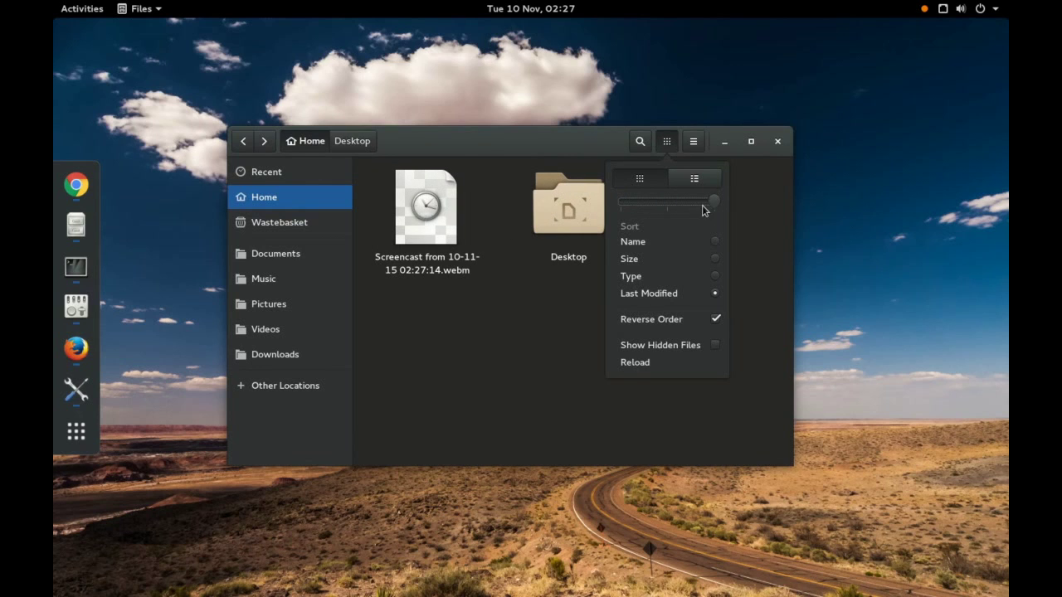
left_click(703, 207)
left_click(694, 179)
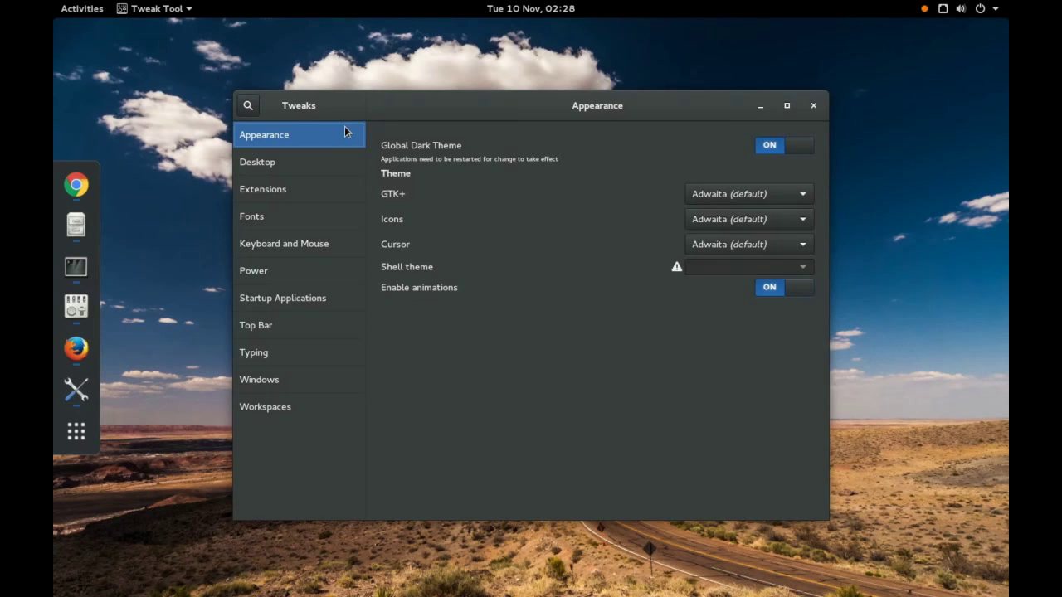
- Turn Global Dark Theme off and back on, restarting Tweak Tool after each change
left_click(788, 147)
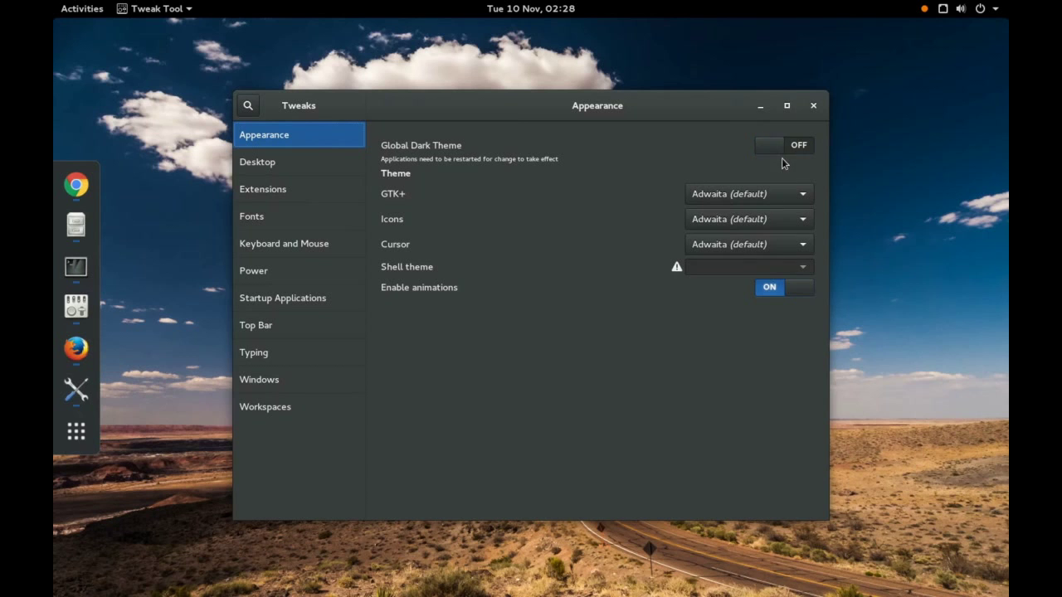
left_click(813, 107)
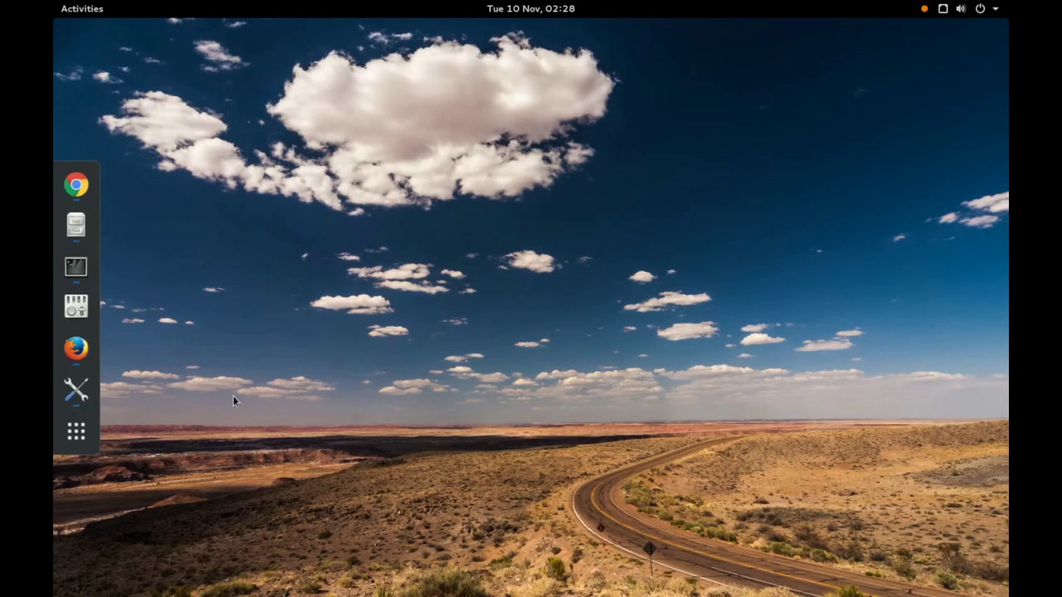
left_click(76, 306)
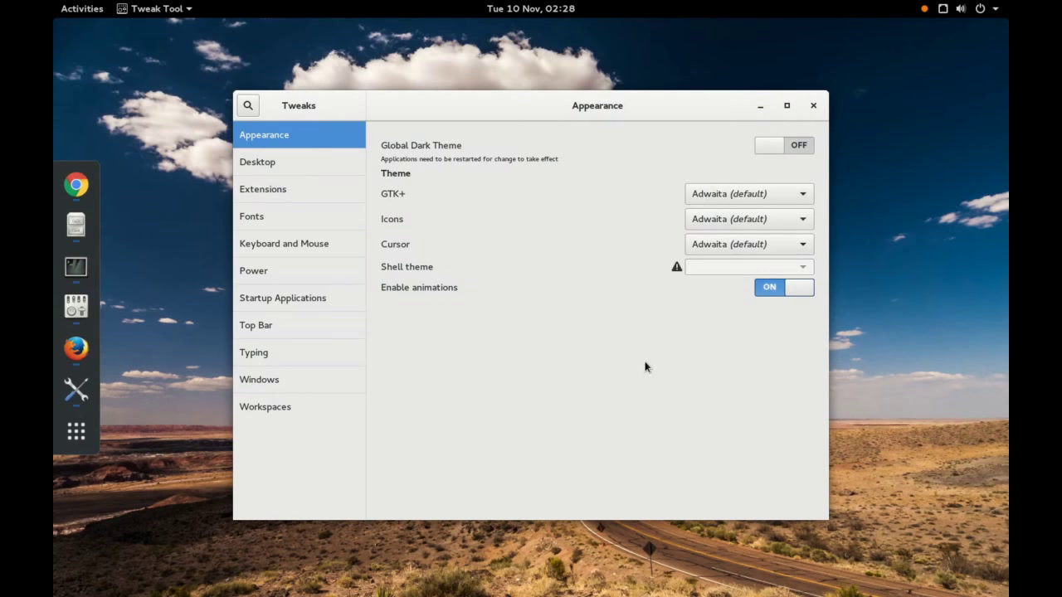
left_click(771, 145)
left_click(811, 105)
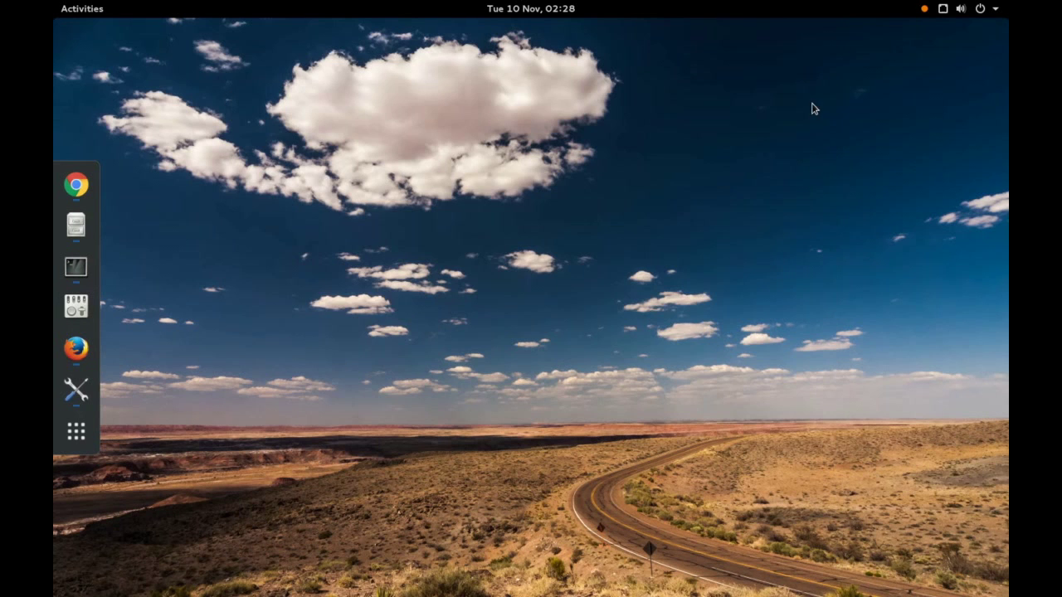
left_click(80, 314)
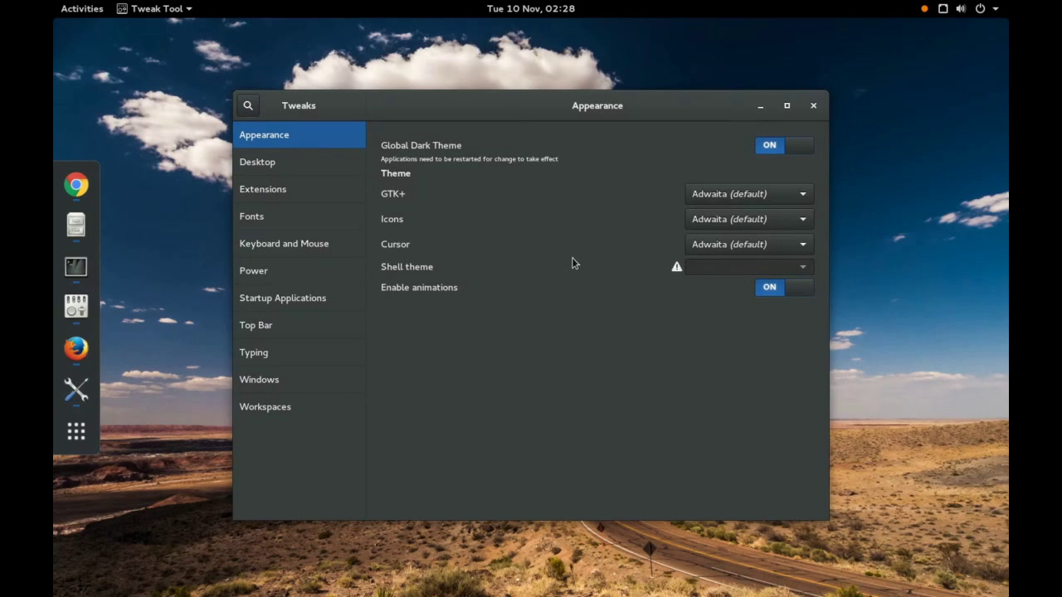
- Toggle desktop Home and Trash icons on then off, view Extensions, and minimize Tweak Tool
left_click(319, 163)
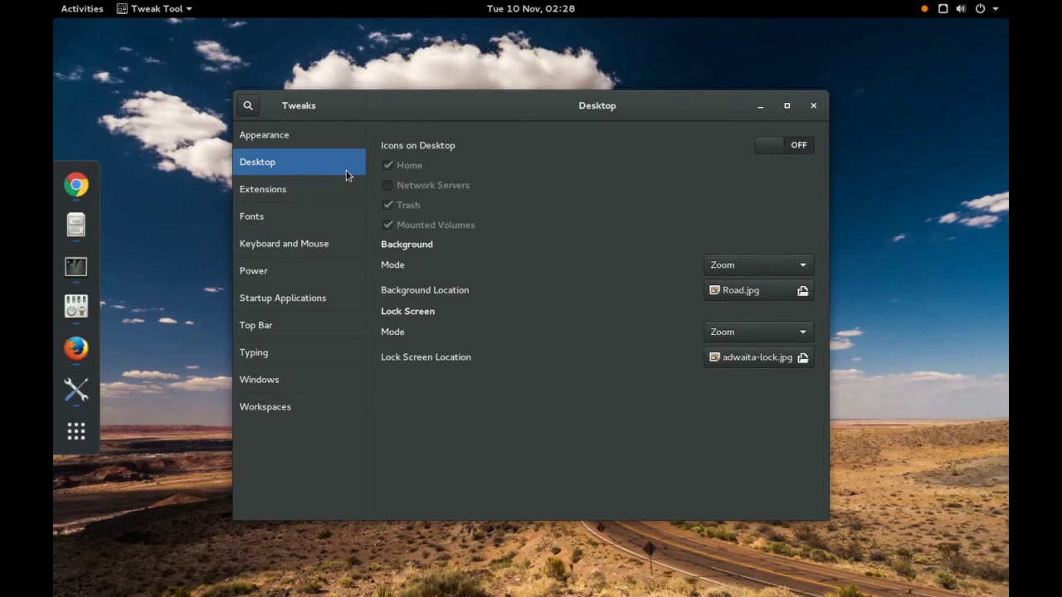
left_click(790, 148)
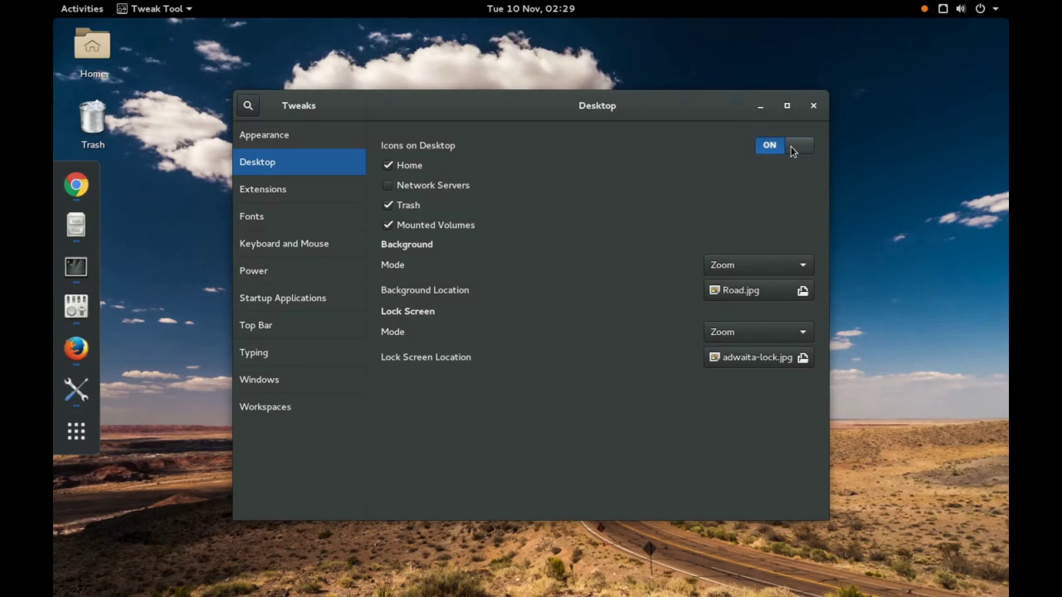
left_click(791, 149)
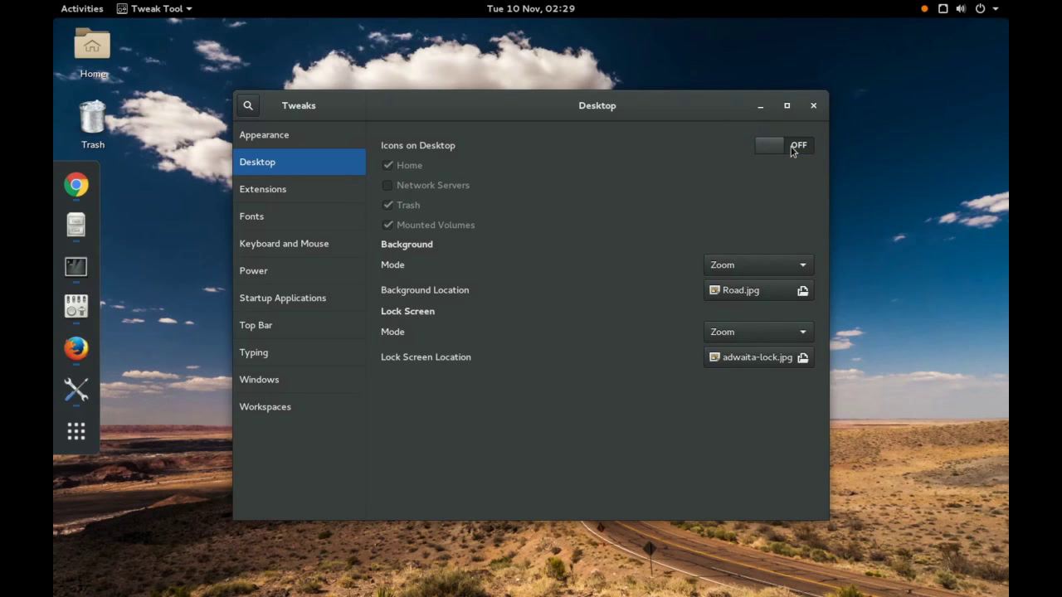
left_click(314, 198)
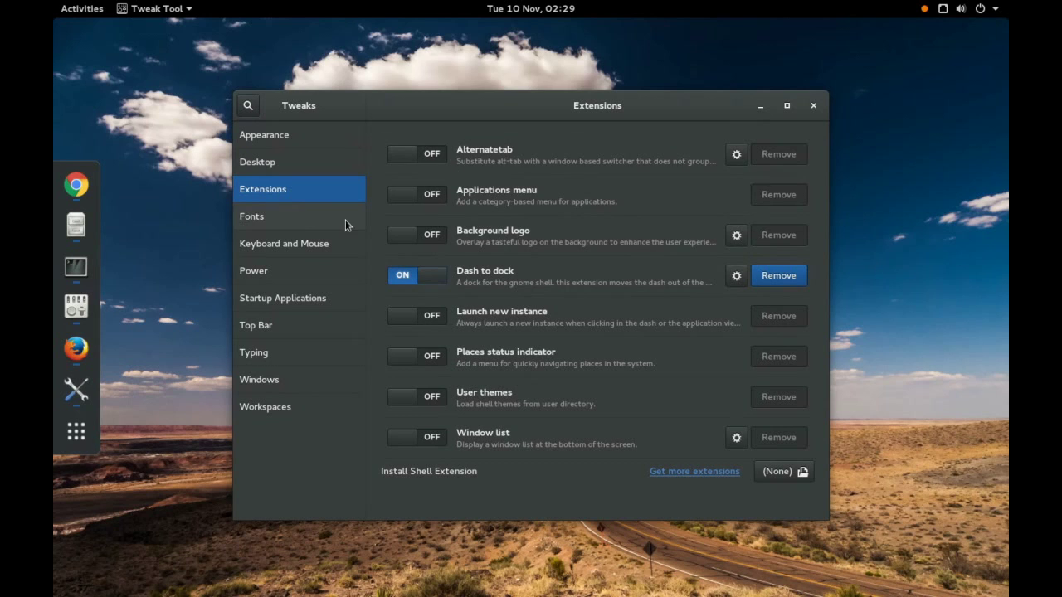
left_click(755, 112)
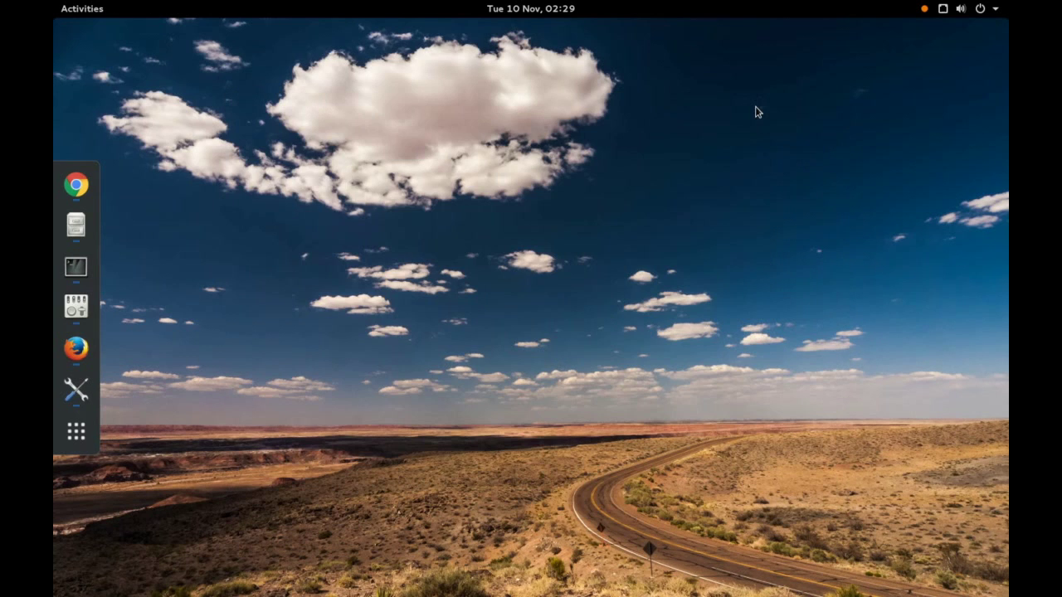
- Launch and minimize Firefox, then apply the dark green textured wallpaper in Settings > Background
left_click(76, 349)
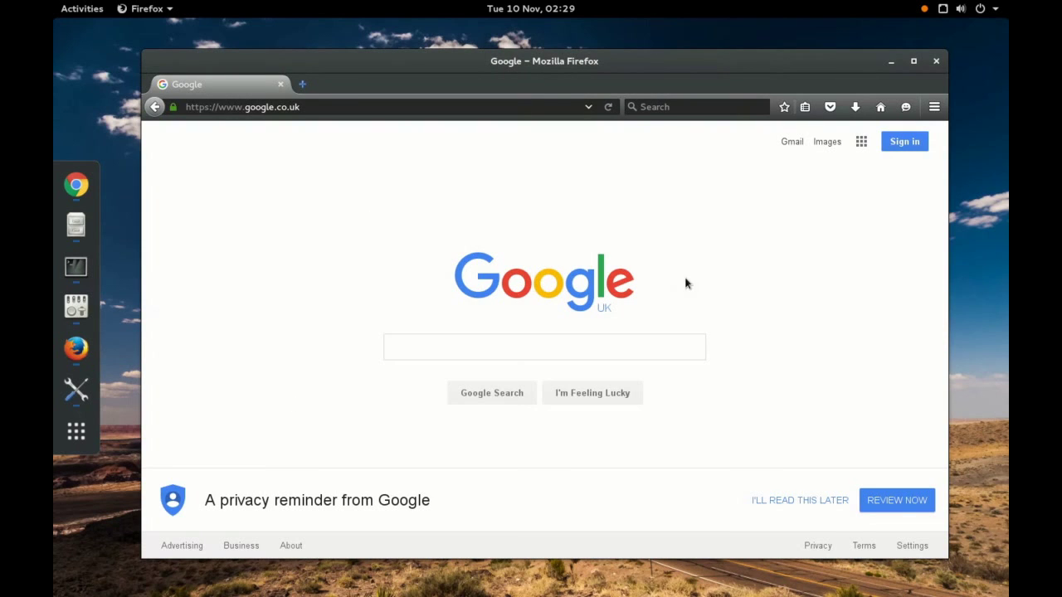
left_click(891, 61)
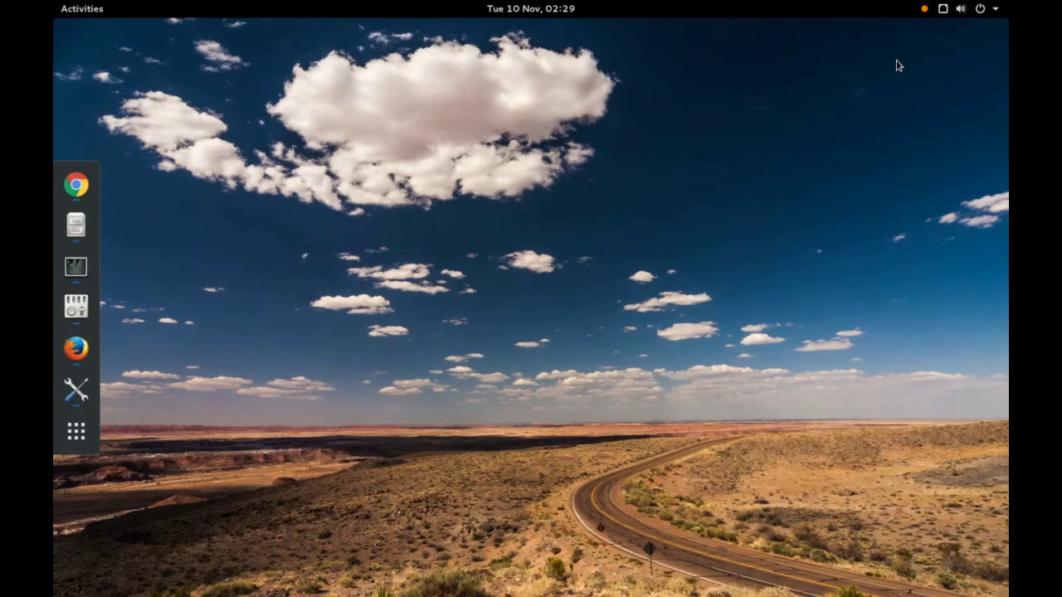
left_click(69, 392)
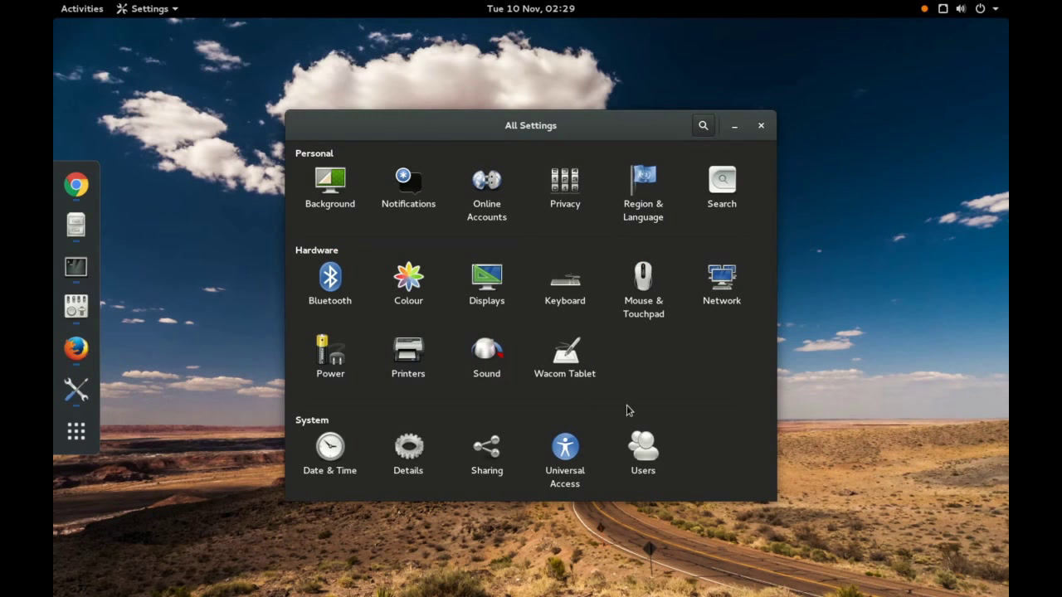
left_click(337, 184)
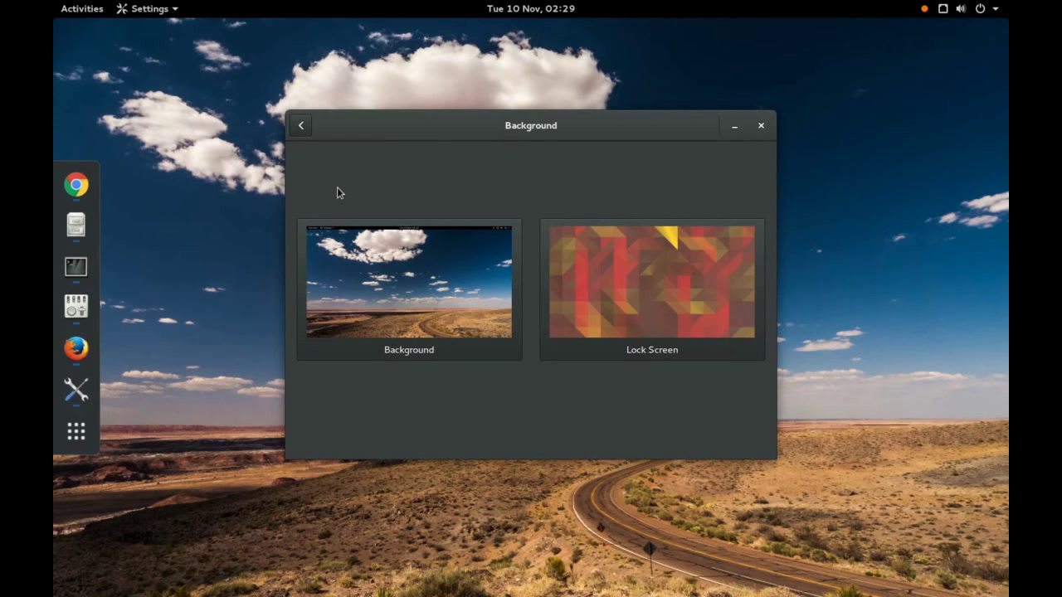
left_click(455, 300)
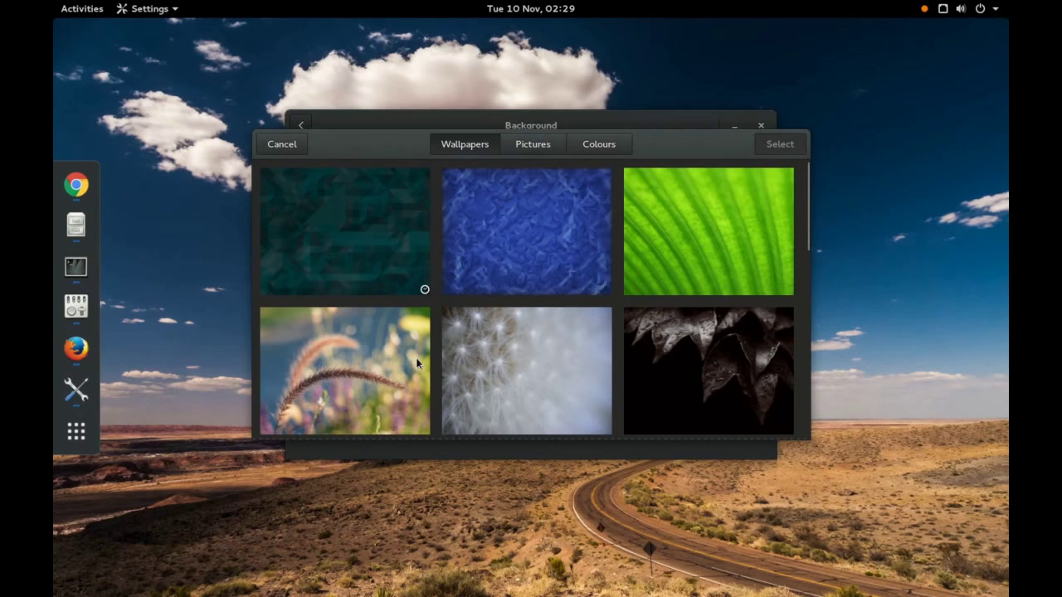
left_click(550, 238)
left_click(773, 151)
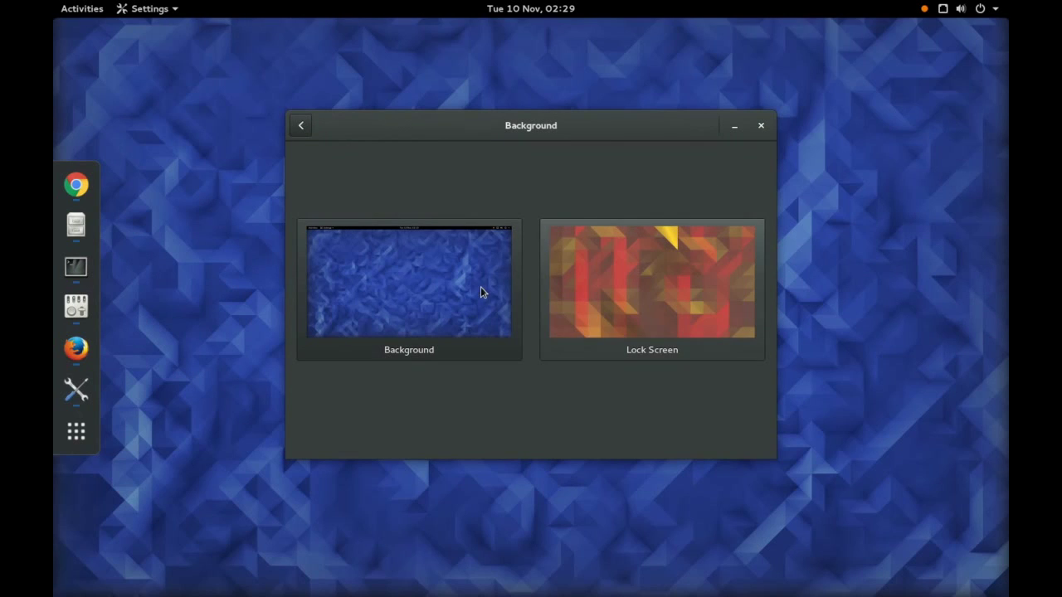
left_click(459, 299)
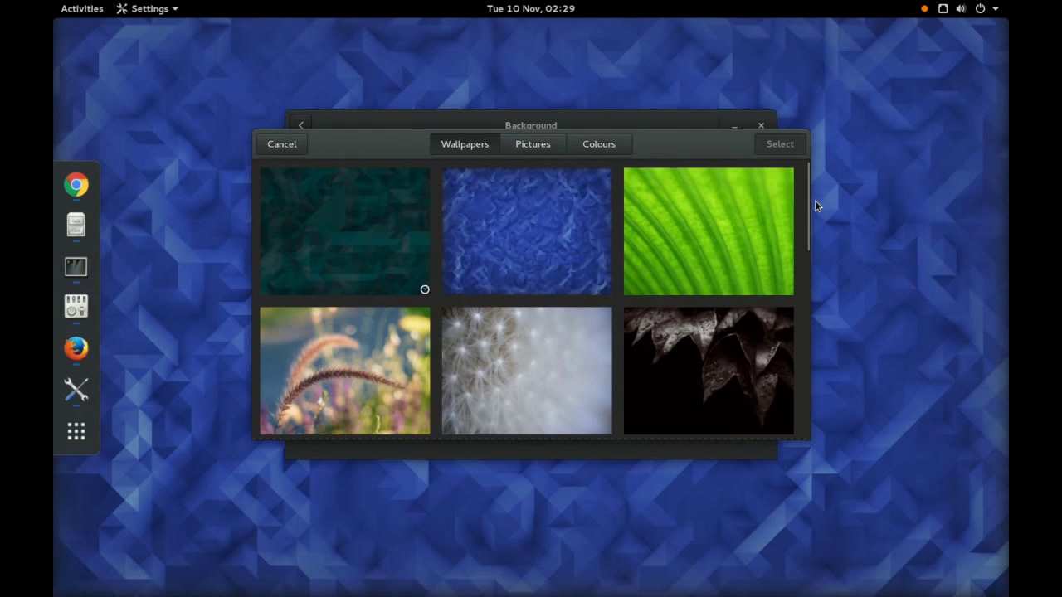
left_click_drag(812, 196, 797, 289)
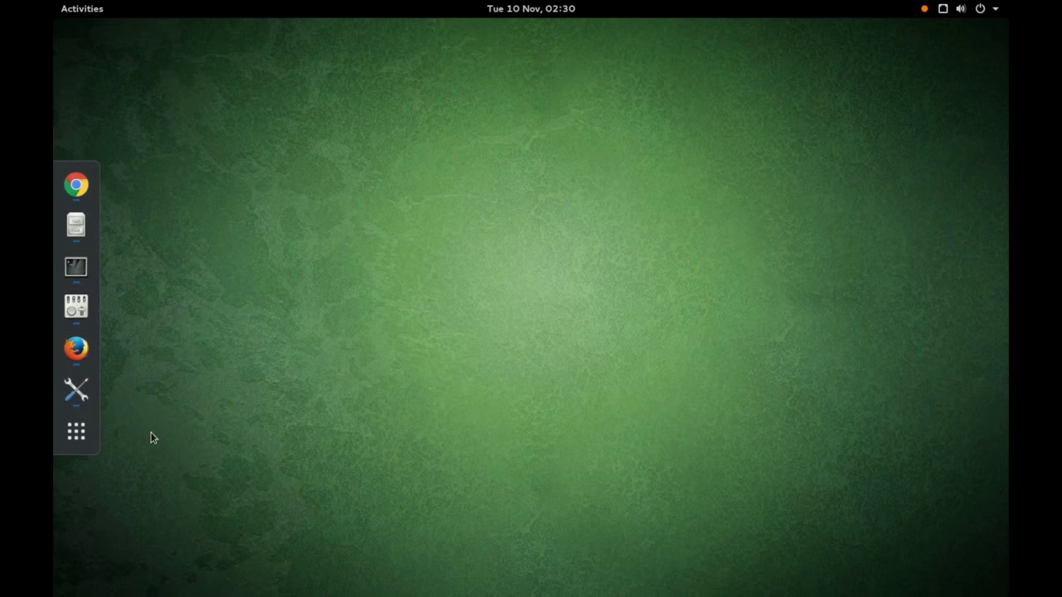
- List all installed applications, search for 'firefox', then clear the search
left_click(84, 436)
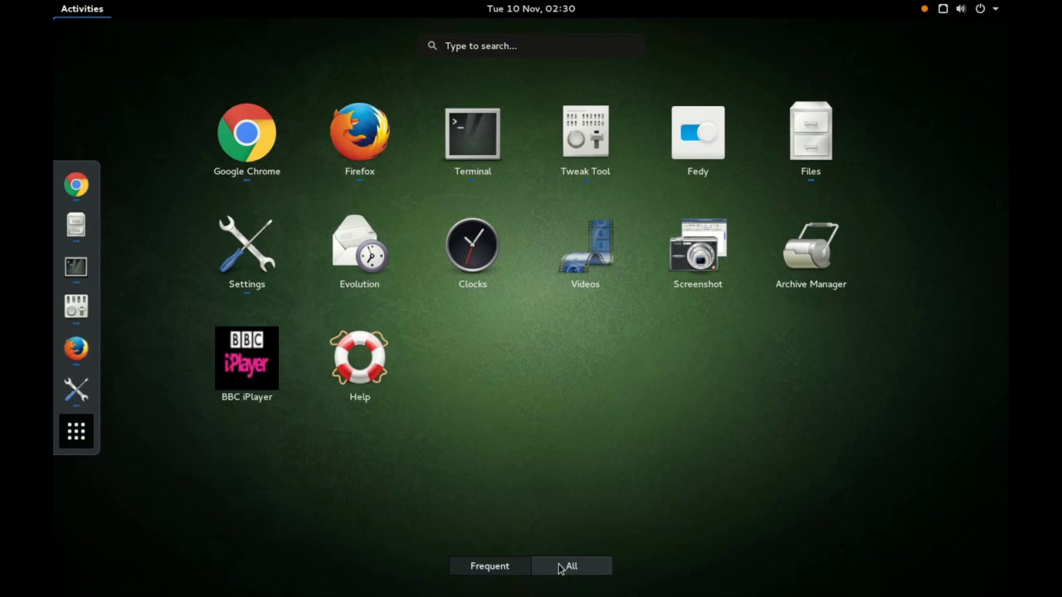
left_click(578, 571)
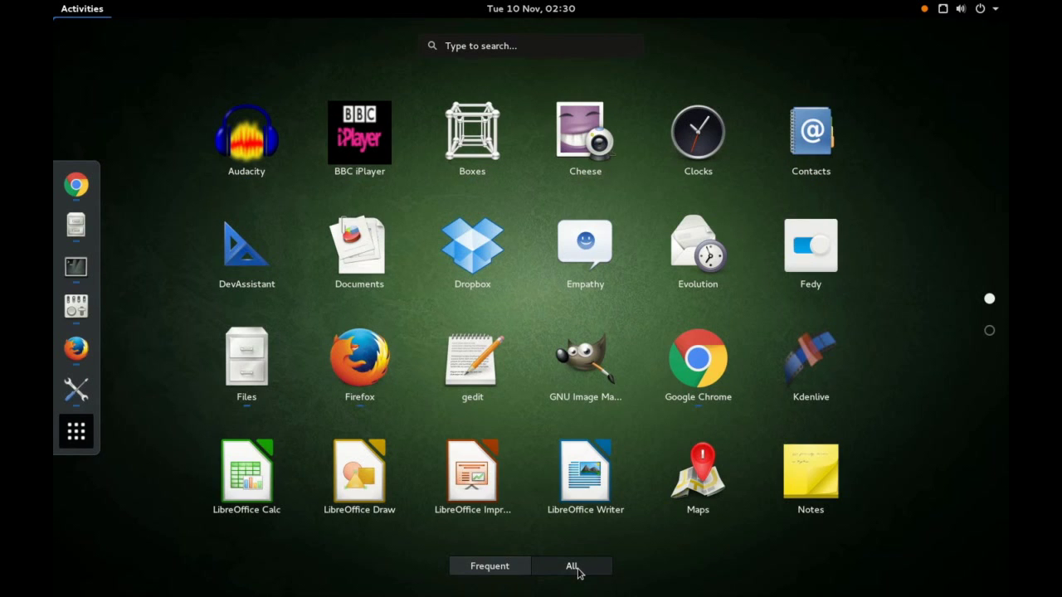
type("firefox")
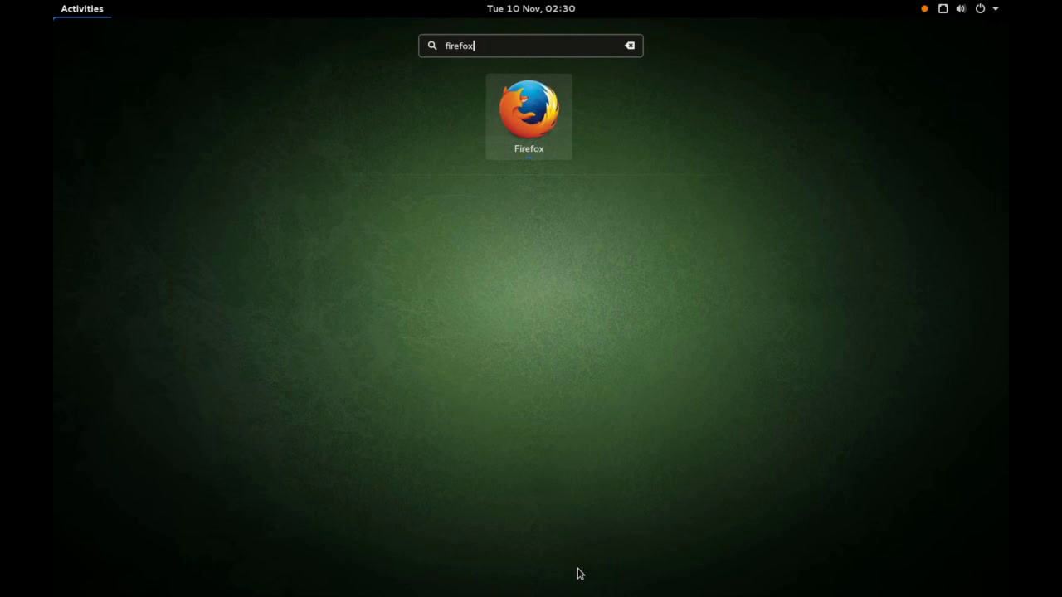
key("BackSpace")
key("BackSpace")
key("BackSpace")
key("BackSpace")
key("BackSpace")
key("BackSpace")
key("BackSpace")
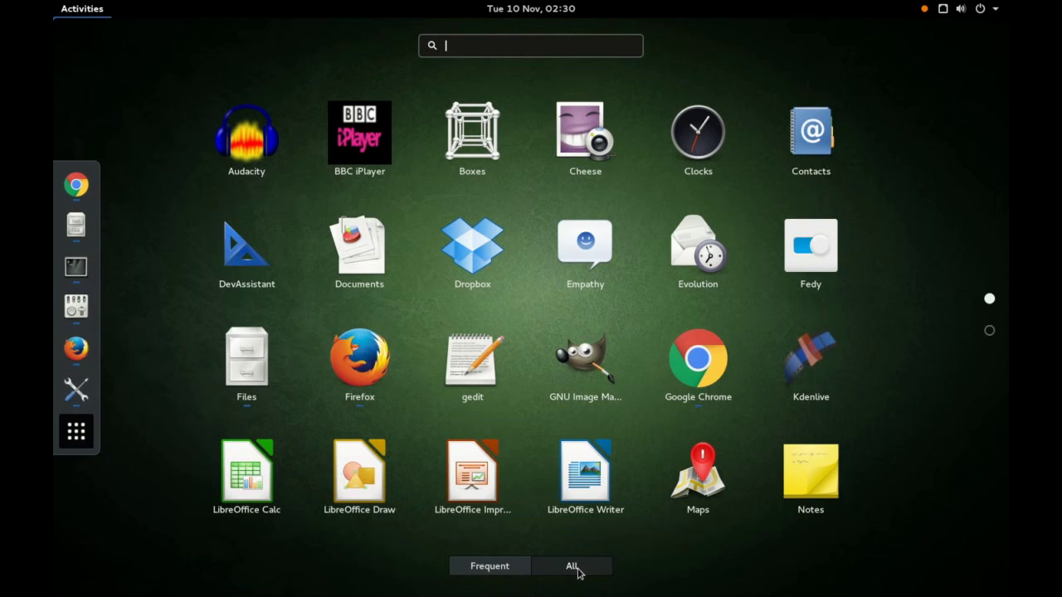
left_click(571, 565)
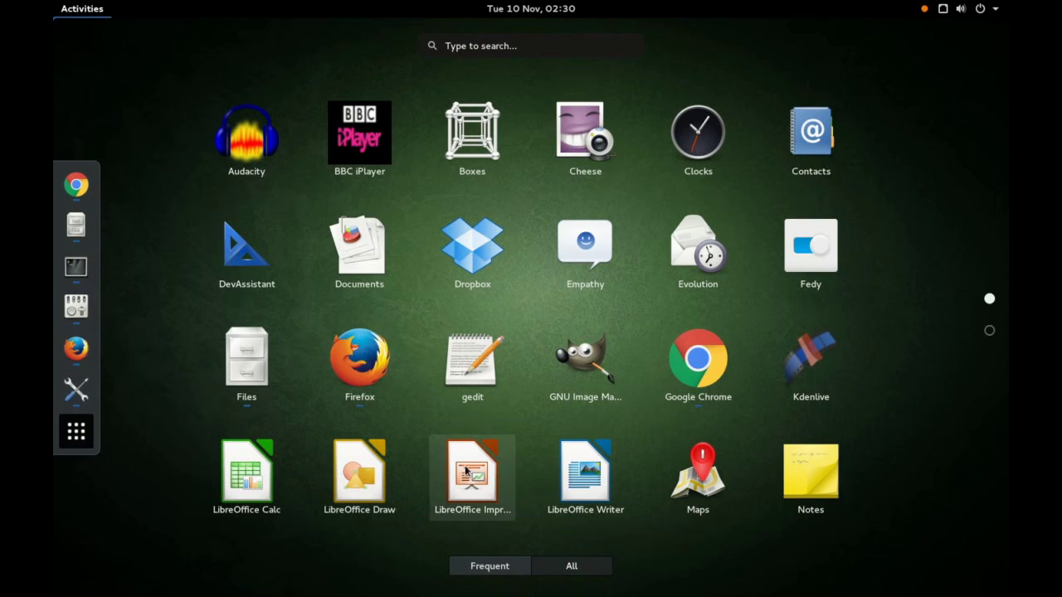
- Flip to the second page of applications and back, then close the app grid
left_click(990, 330)
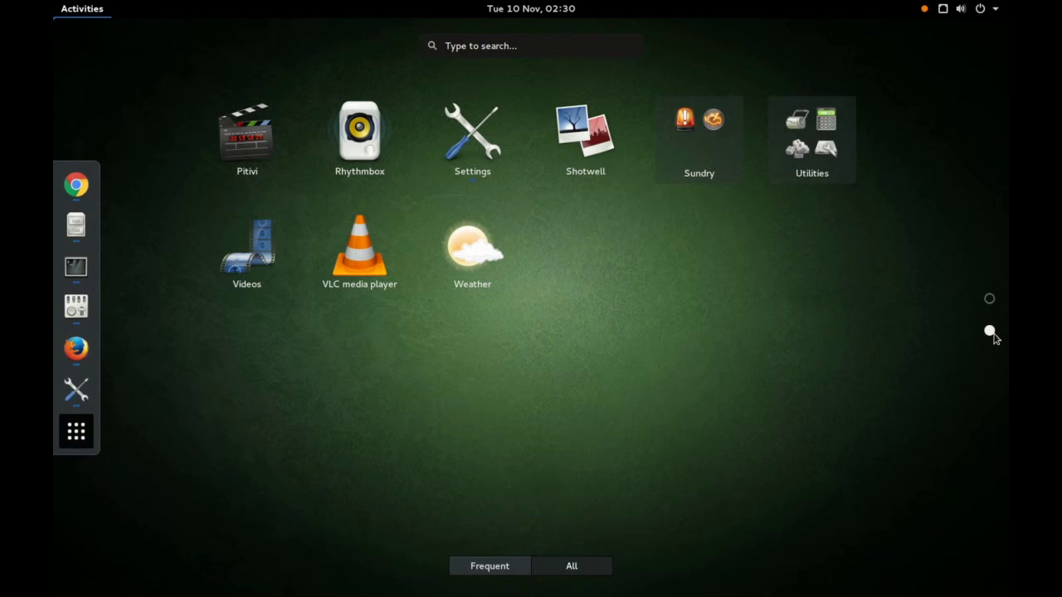
left_click(991, 300)
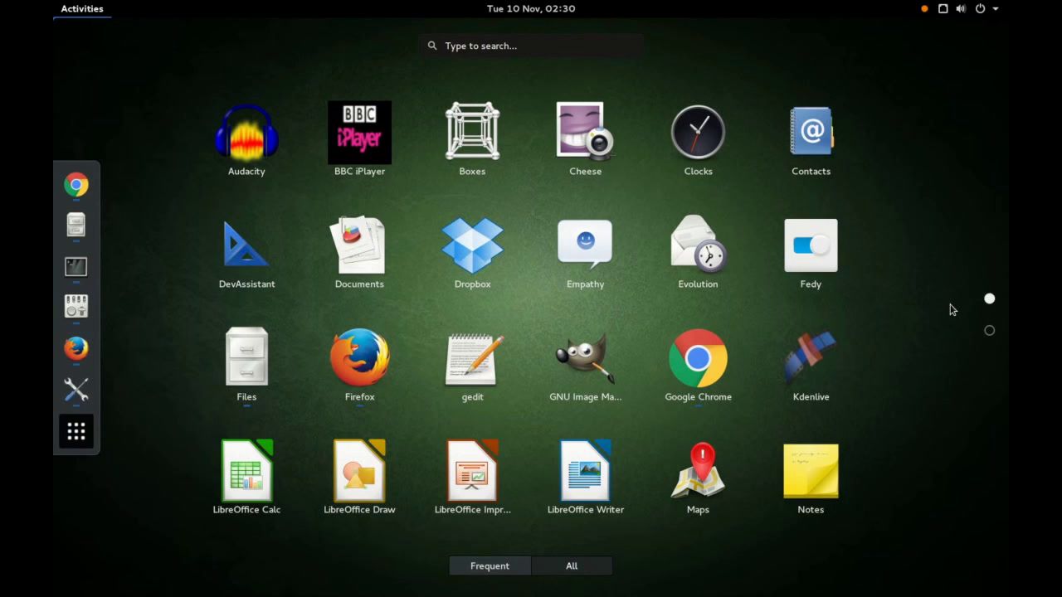
left_click(952, 309)
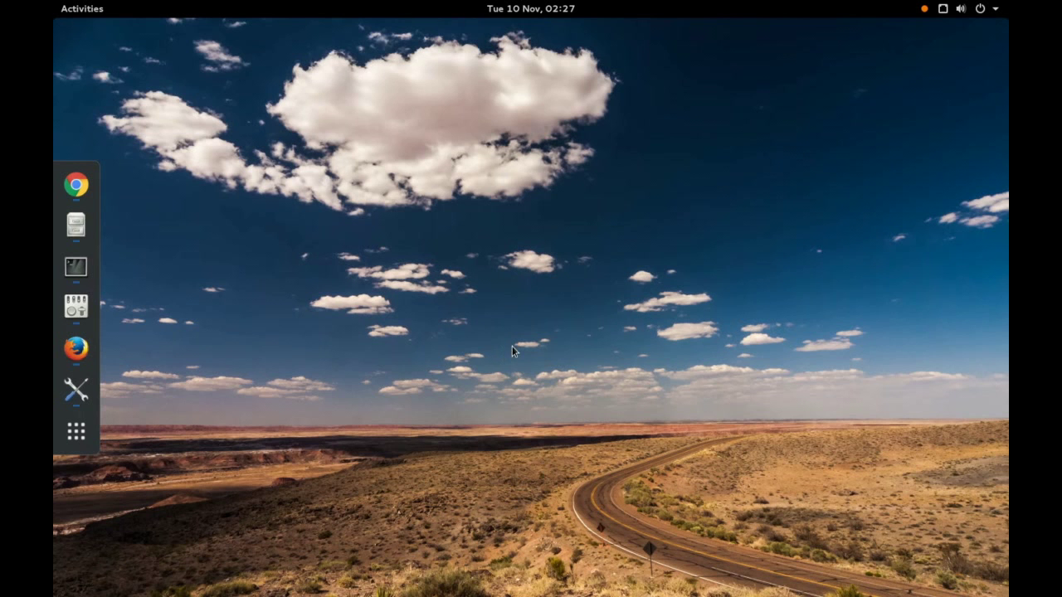
left_click(76, 184)
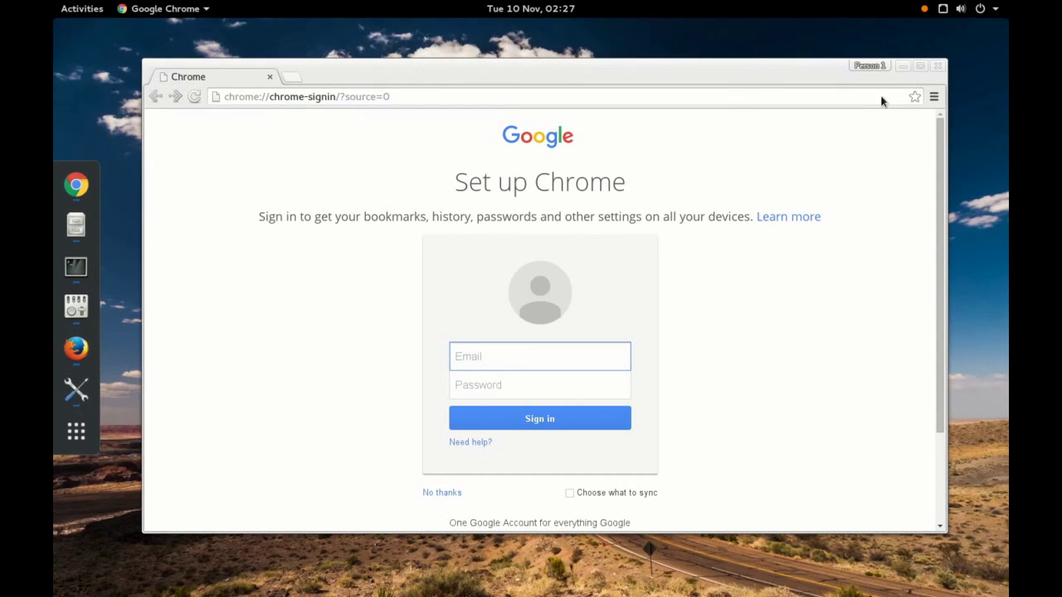
left_click(904, 67)
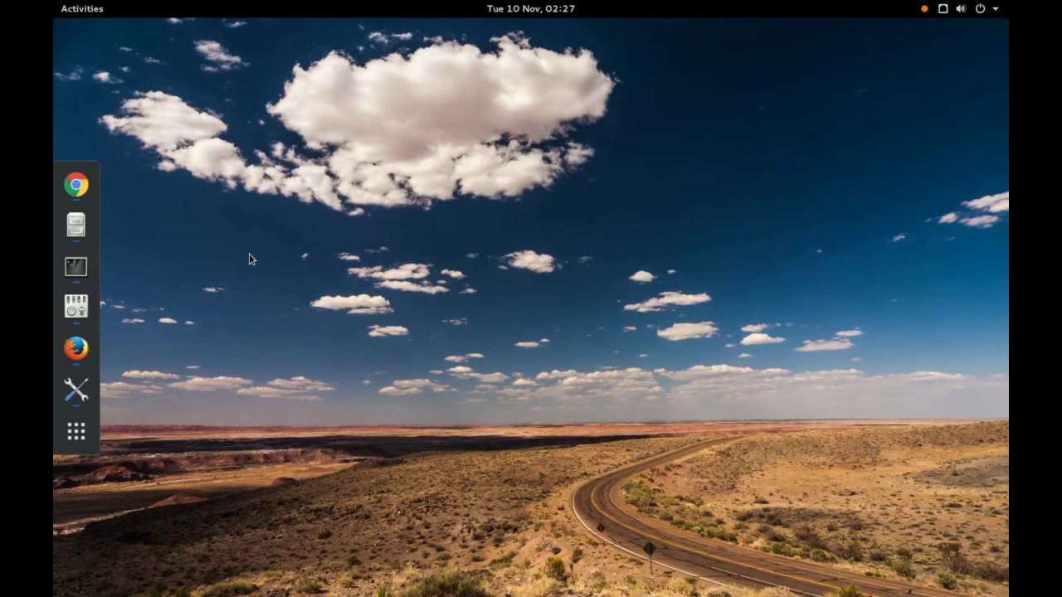
left_click(87, 232)
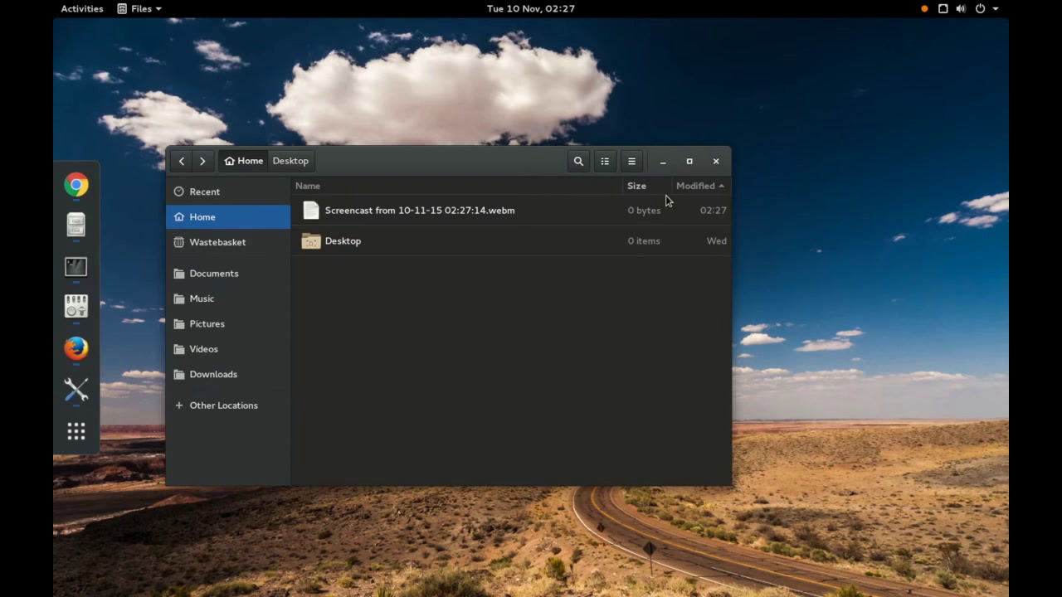
left_click(663, 162)
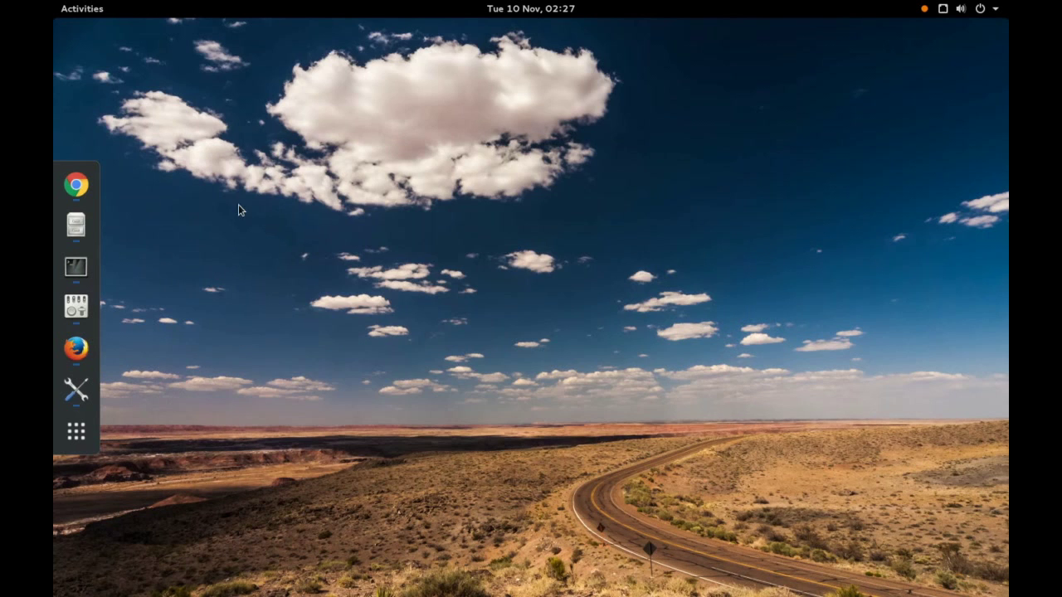
- Restore Files, try icon view at larger and smallest sizes, then return to list view
left_click(77, 225)
left_click_drag(486, 176, 548, 157)
left_click(668, 142)
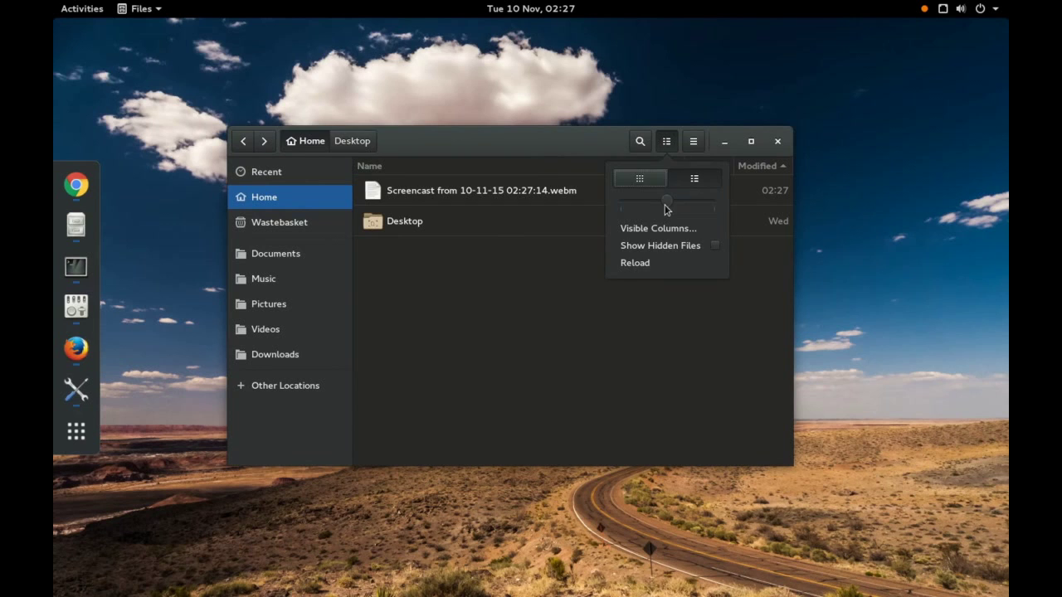
left_click(651, 179)
left_click(666, 142)
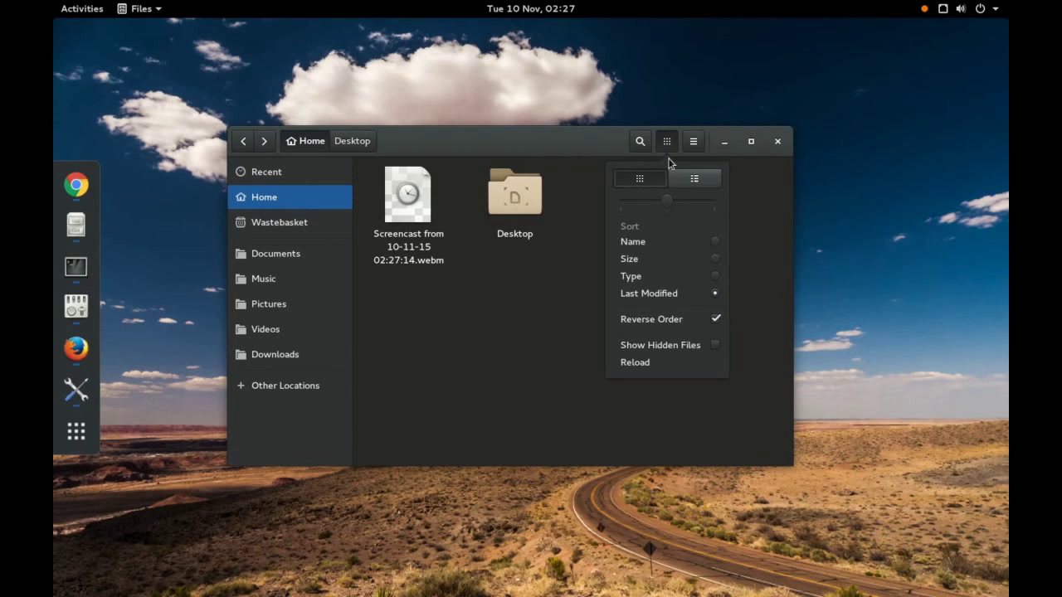
left_click_drag(668, 203, 727, 210)
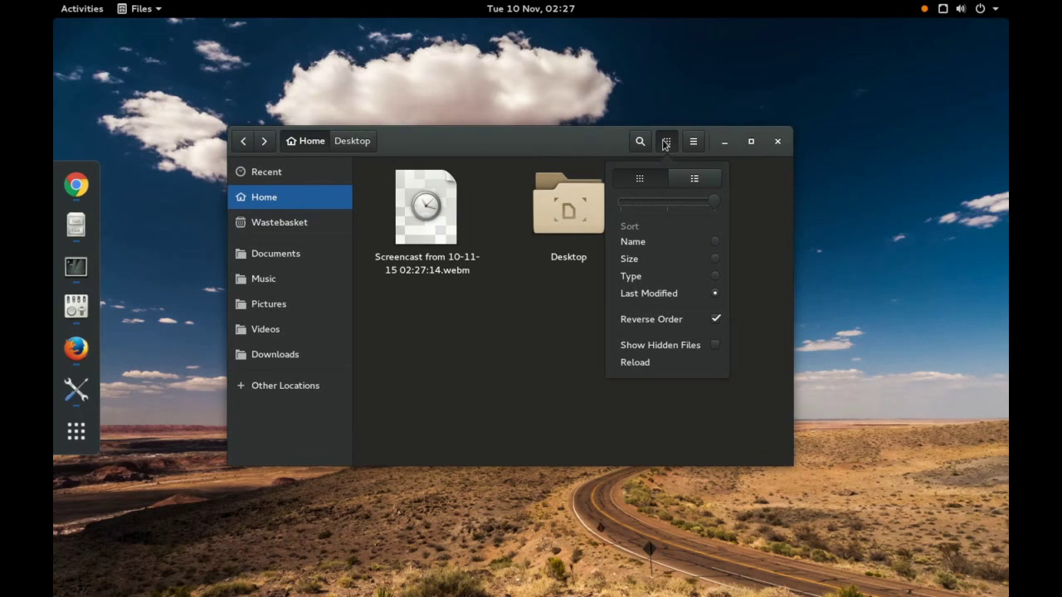
left_click_drag(703, 207, 639, 202)
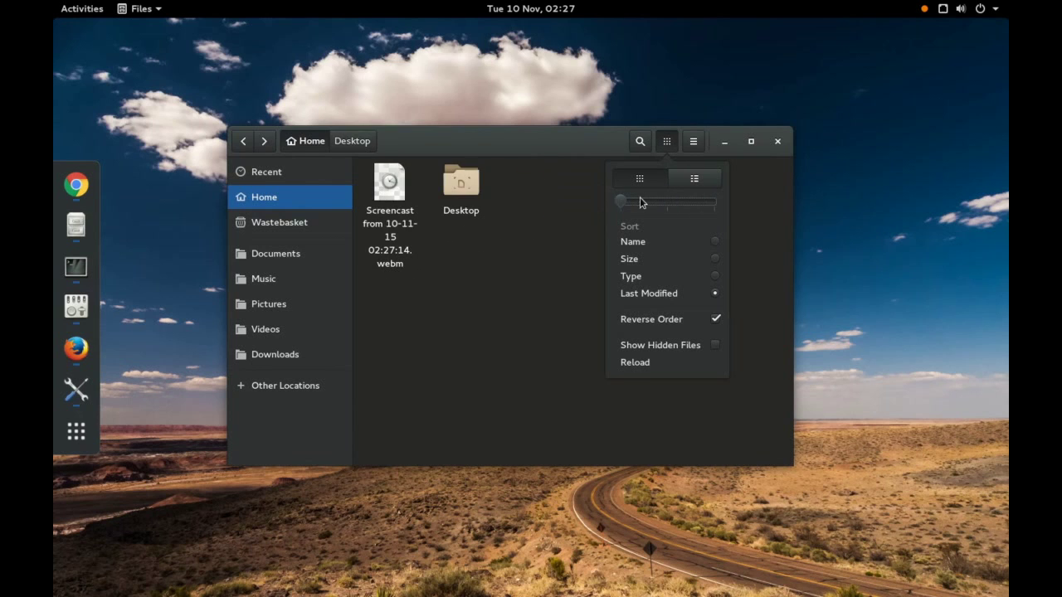
left_click(696, 179)
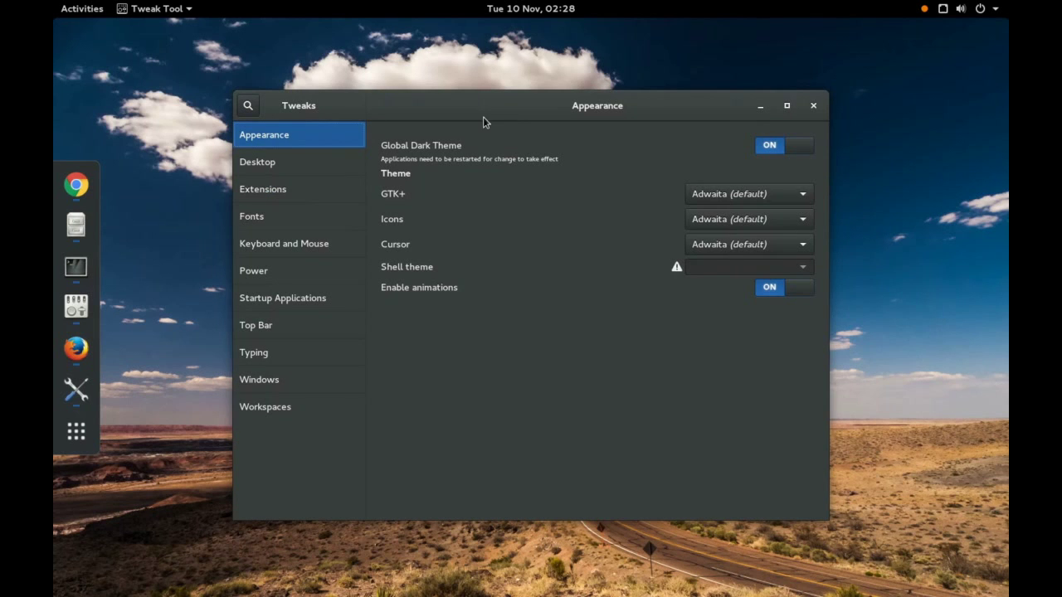
left_click(787, 148)
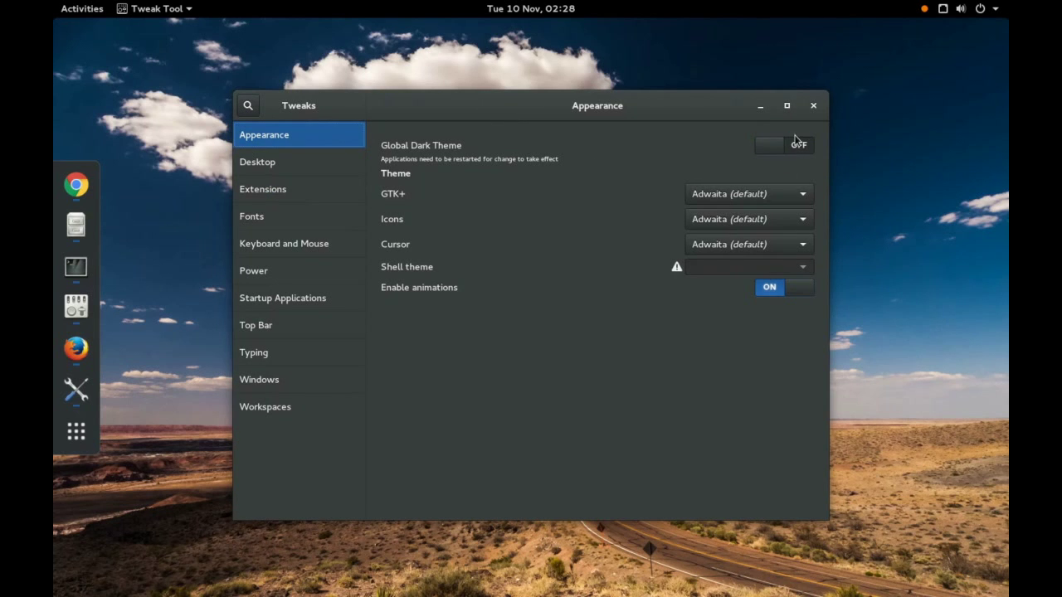
left_click(813, 106)
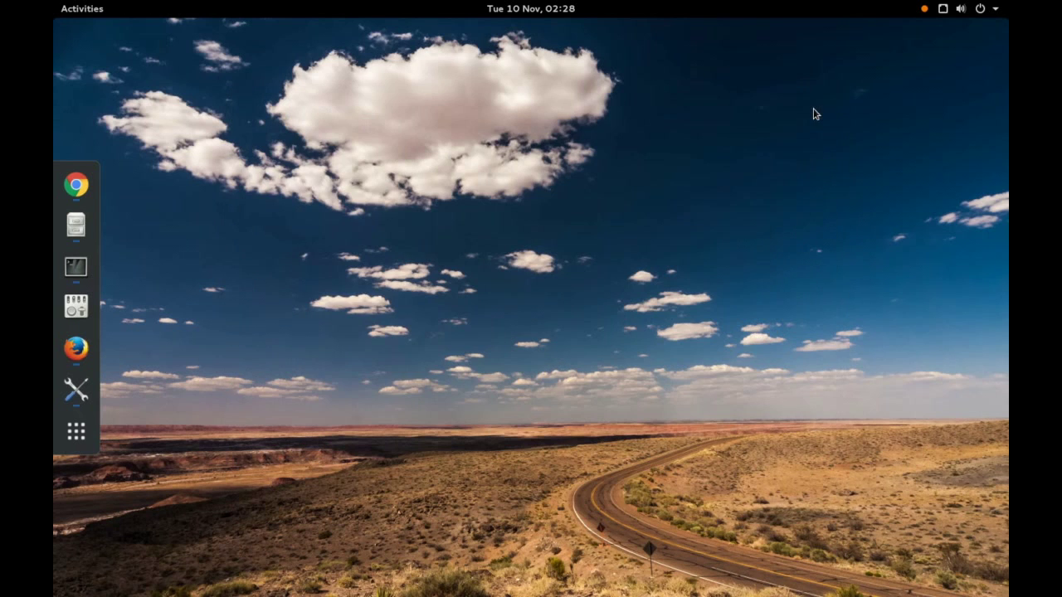
left_click(76, 306)
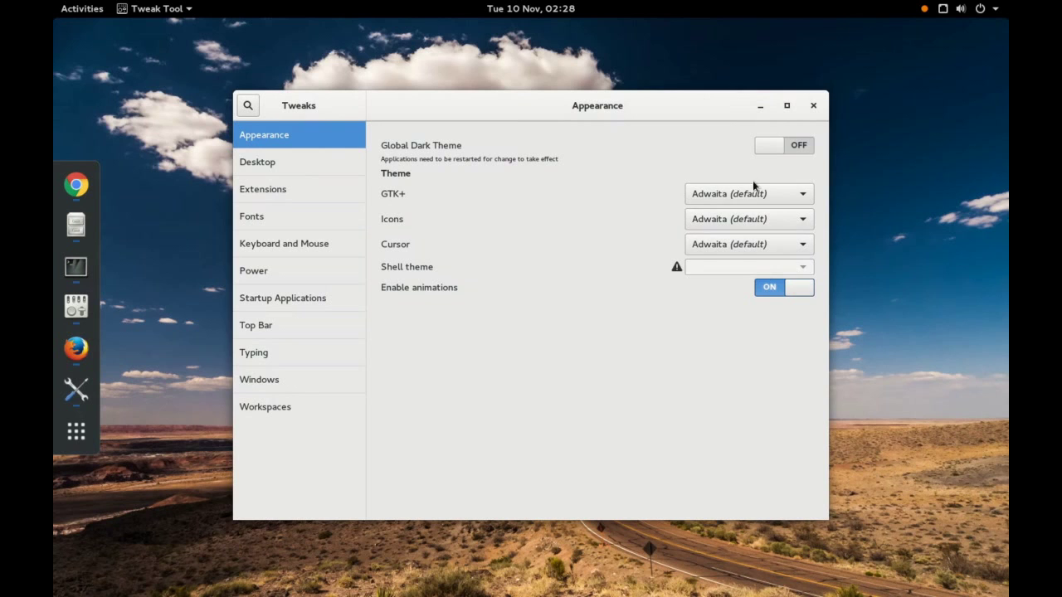
left_click(777, 144)
left_click(812, 105)
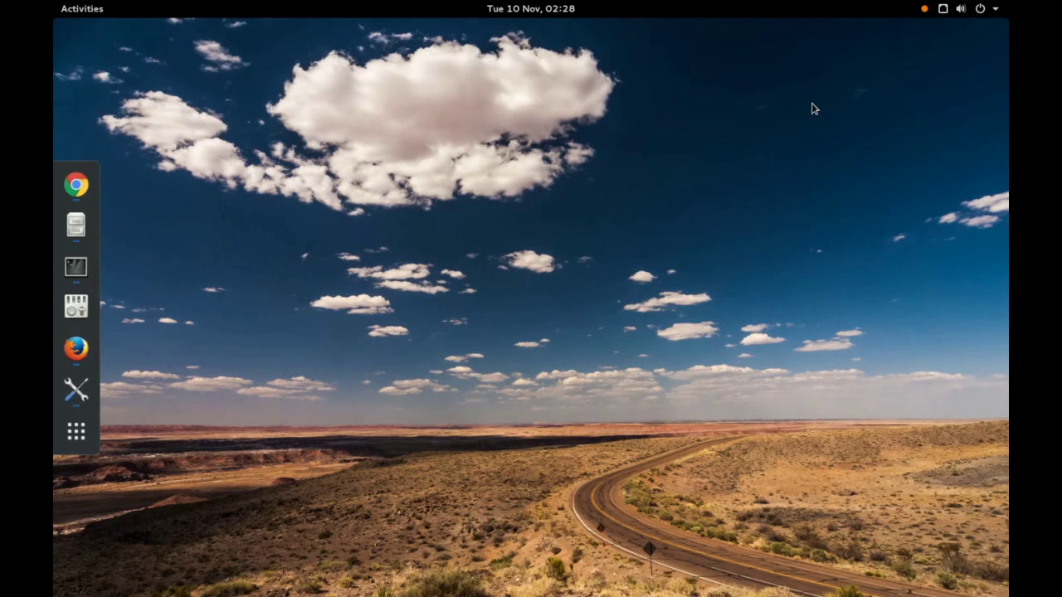
left_click(82, 314)
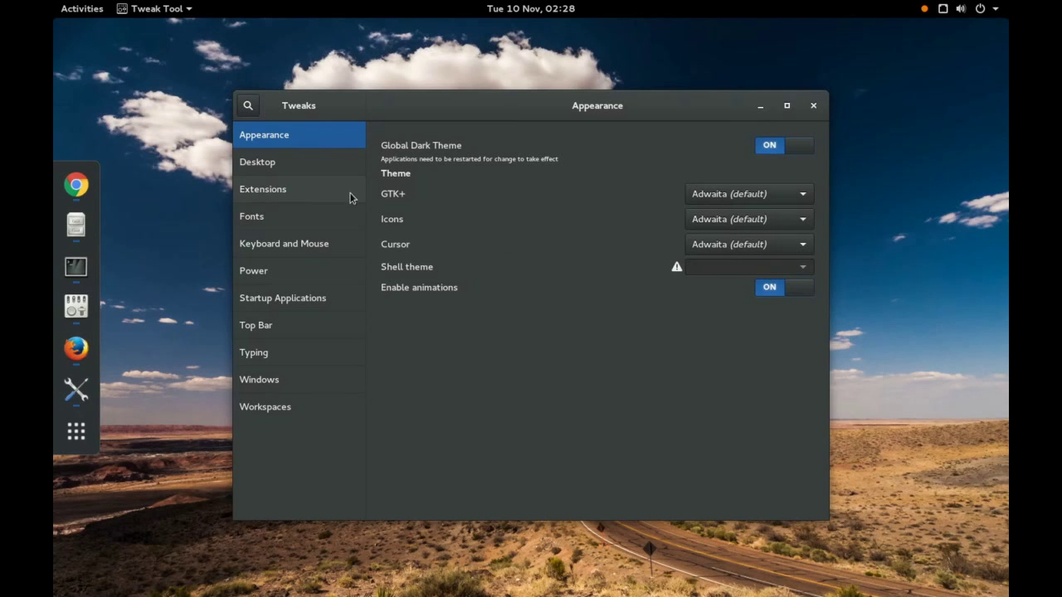
- Turn desktop icons on and back off, view Extensions, then close Tweak Tool
left_click(317, 162)
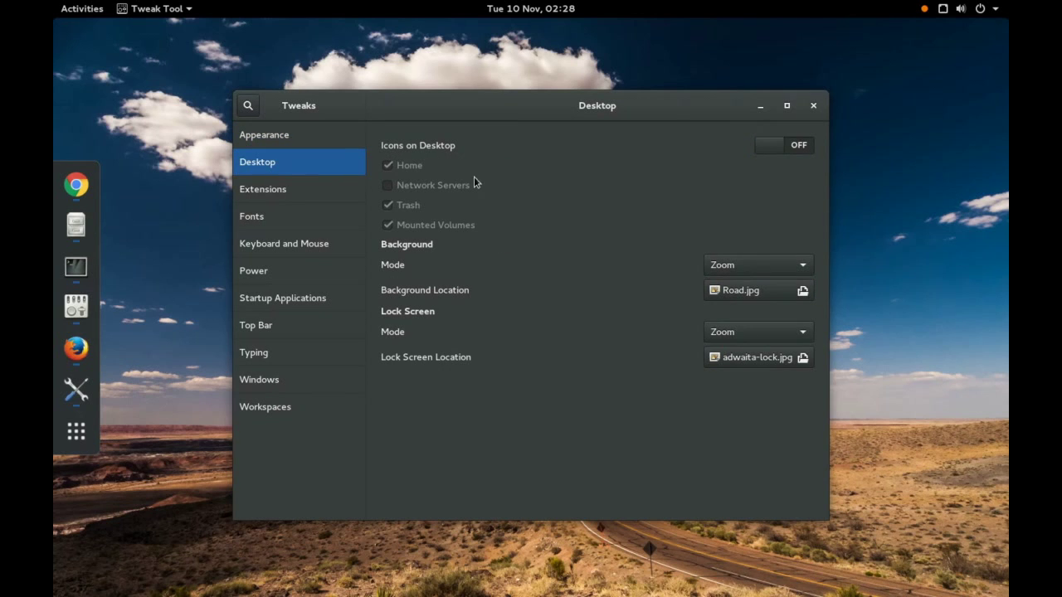
left_click(790, 147)
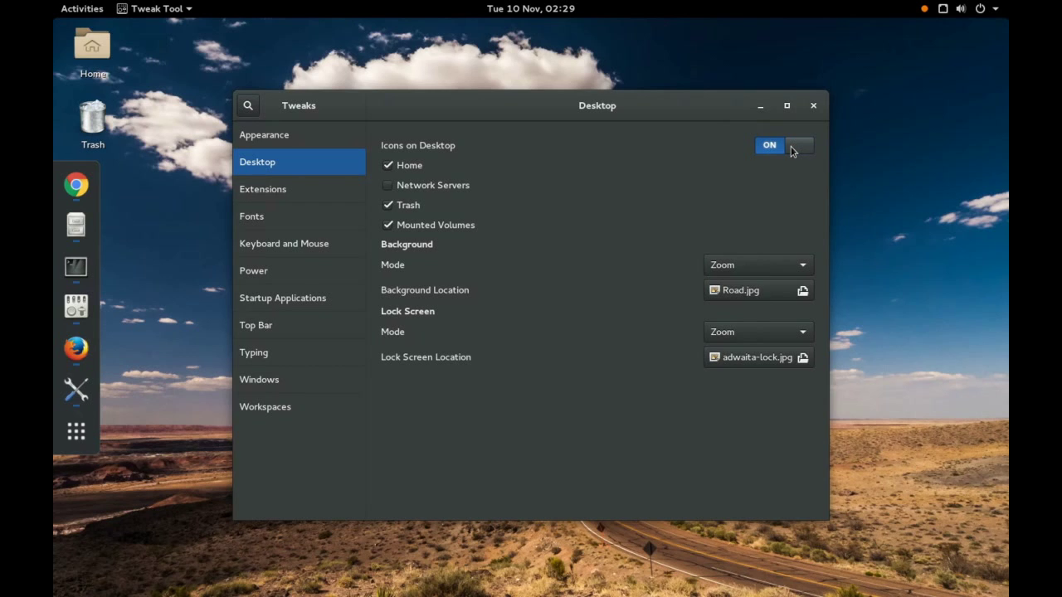
left_click(791, 149)
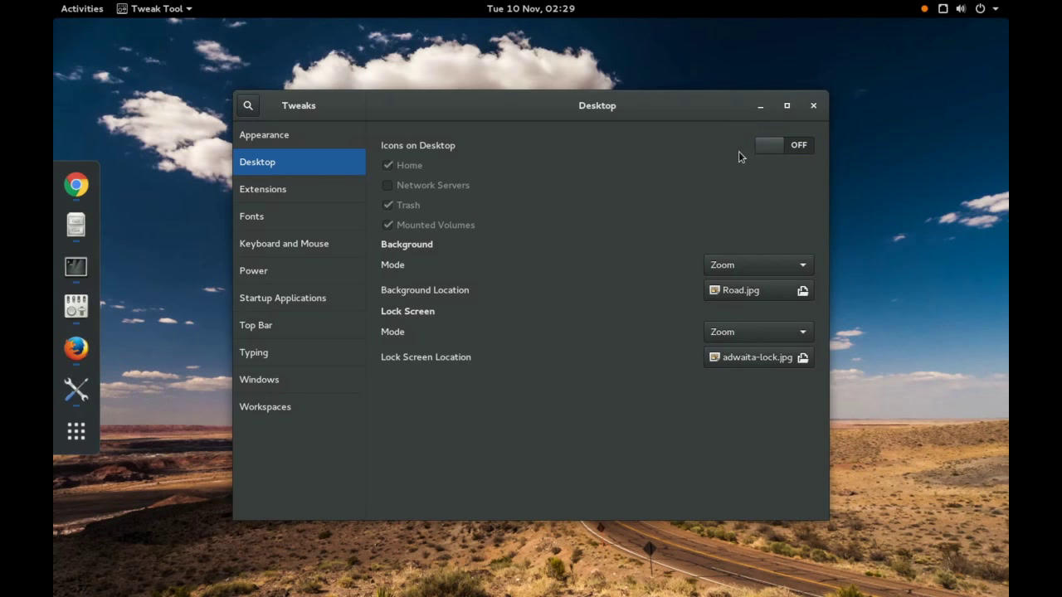
left_click(313, 199)
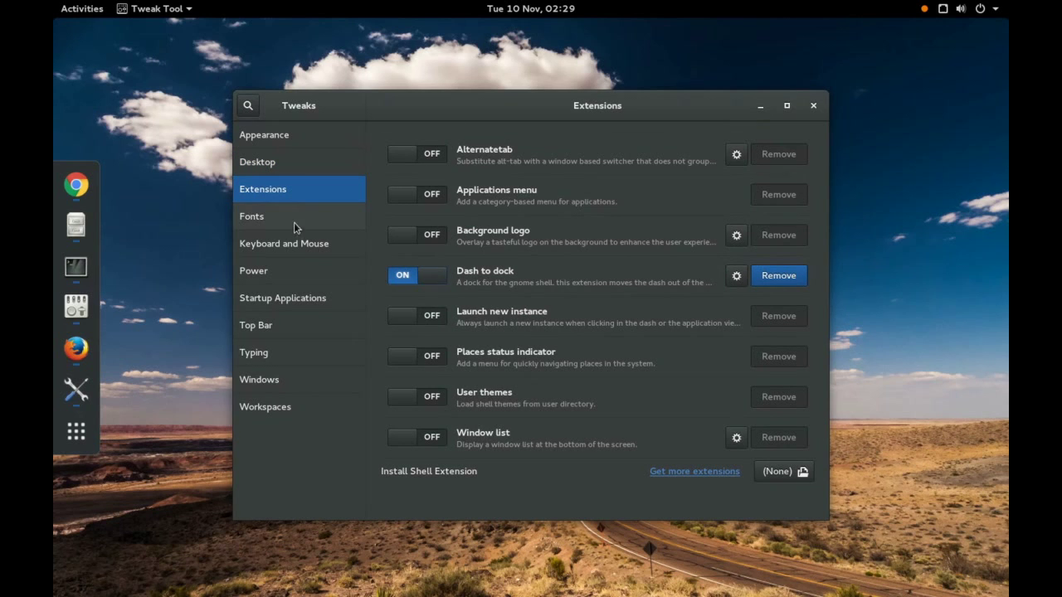
left_click(759, 106)
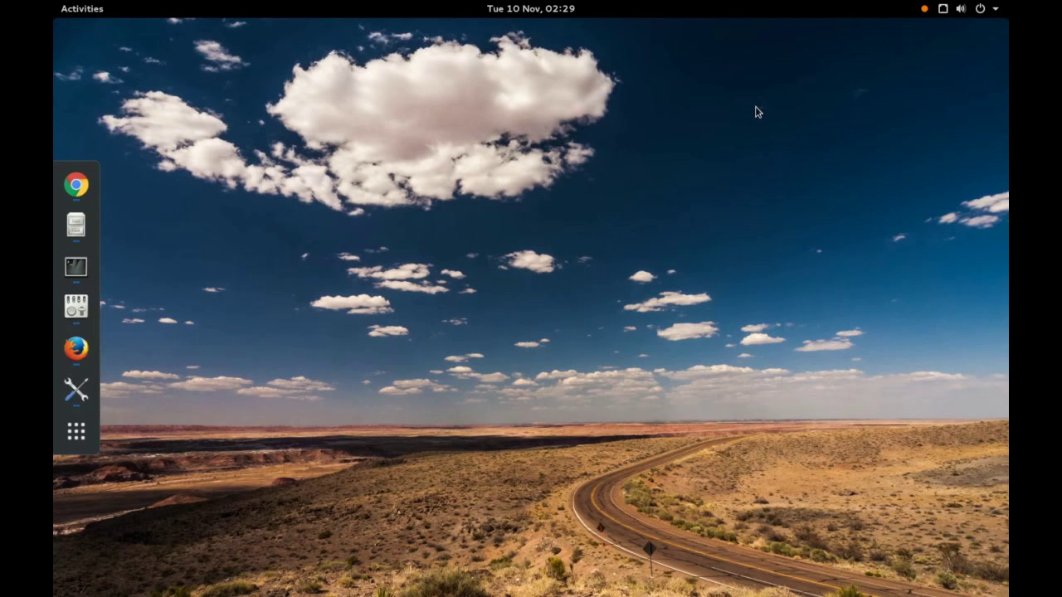
- Launch Firefox, minimize it, and bring up GNOME Settings from the dash
left_click(75, 350)
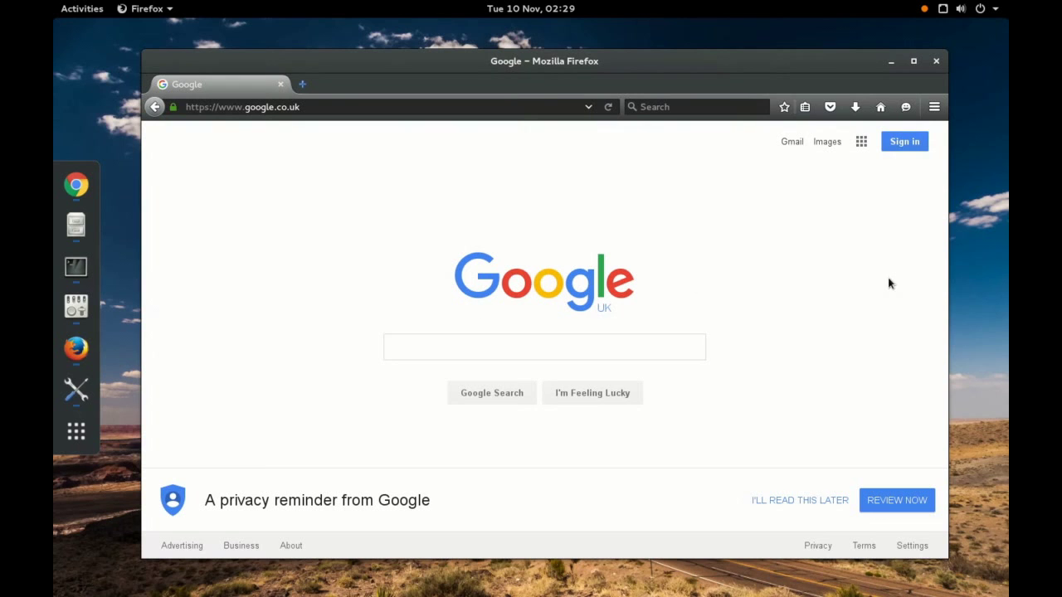
left_click(891, 62)
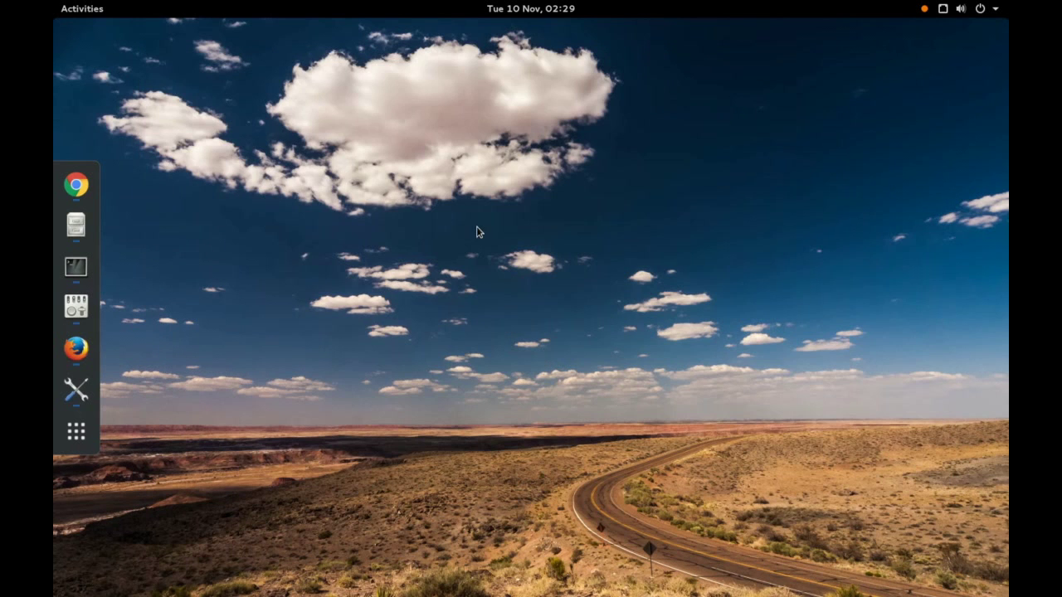
left_click(72, 391)
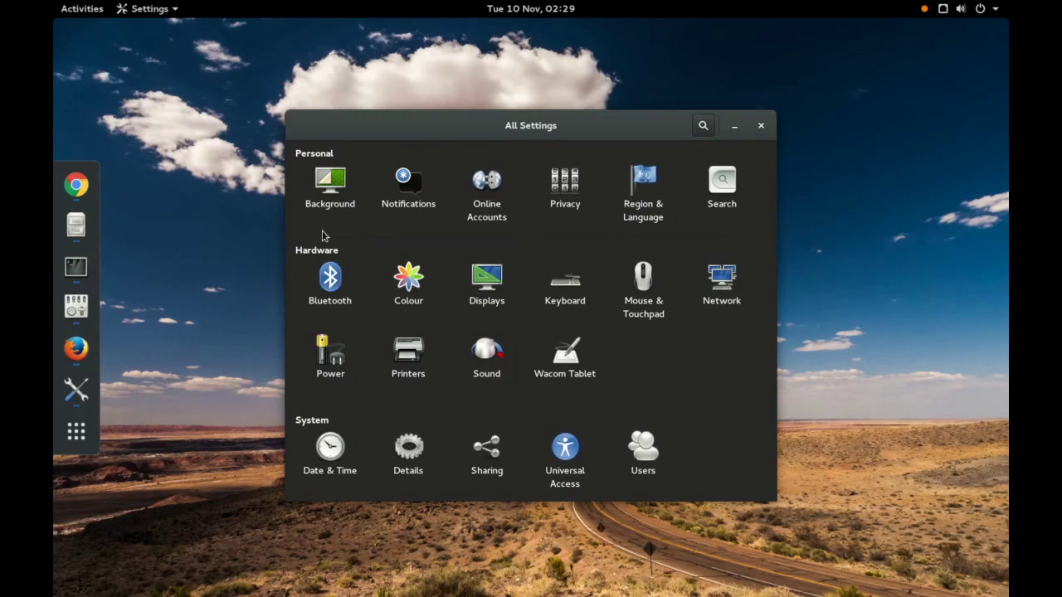
- Set the Background wallpaper to the blue textured image, then browse wallpapers for a green one
left_click(335, 184)
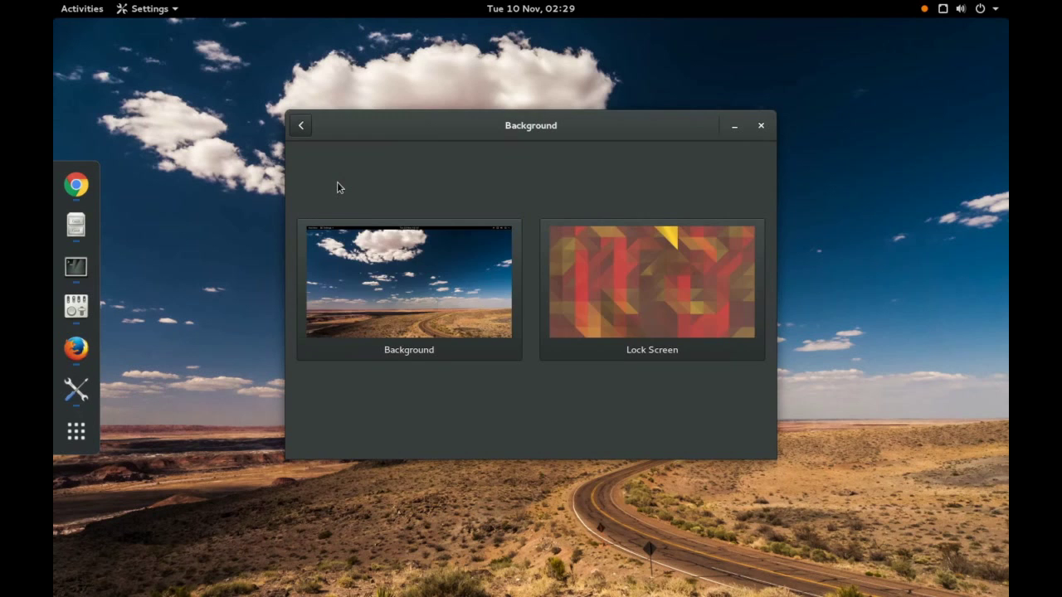
left_click(455, 301)
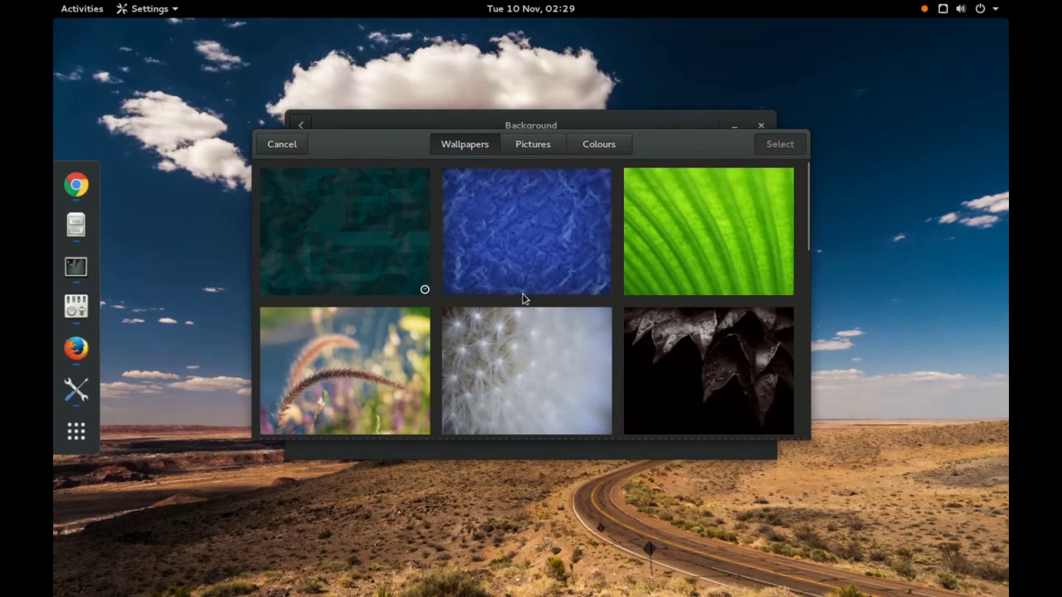
left_click(551, 236)
left_click(776, 145)
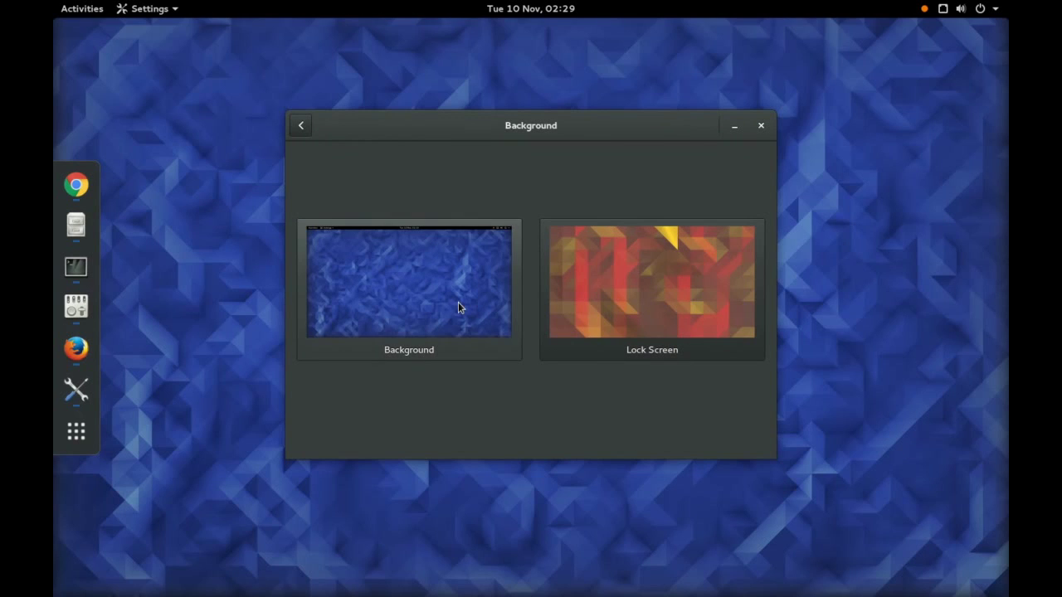
left_click(460, 296)
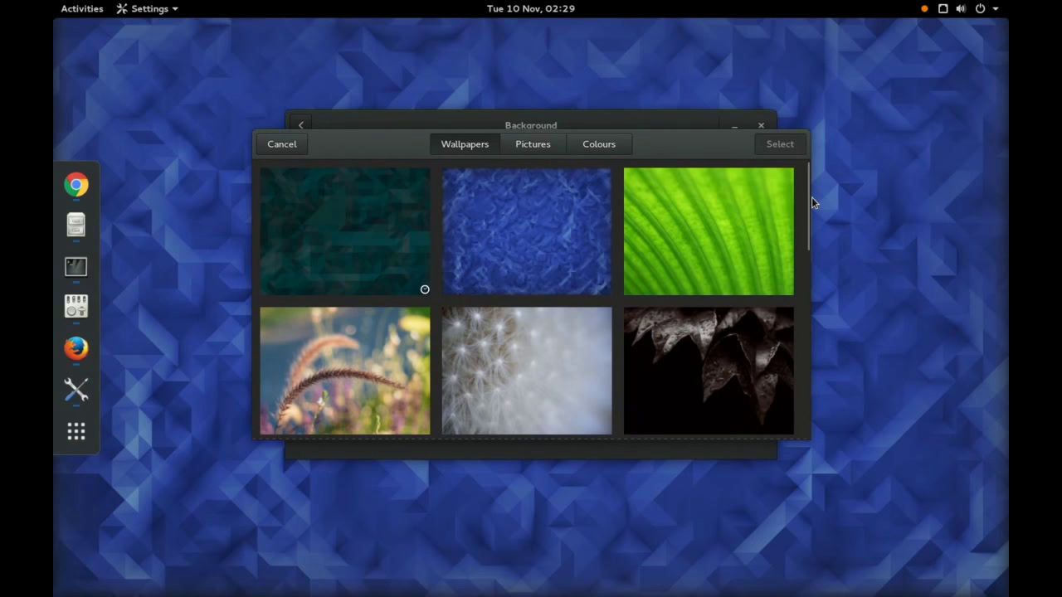
left_click_drag(810, 189, 796, 299)
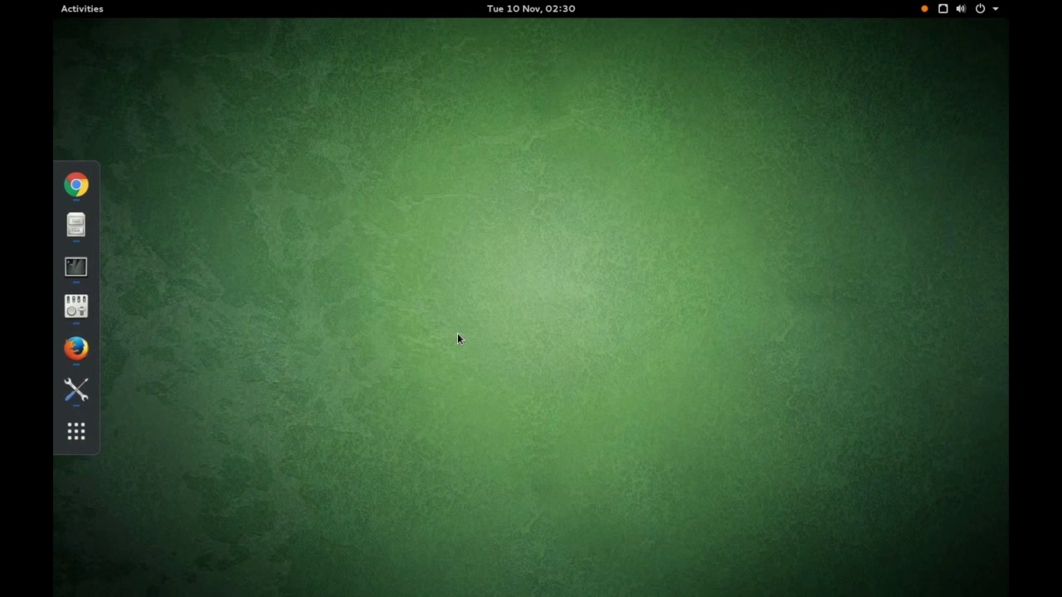
left_click(85, 435)
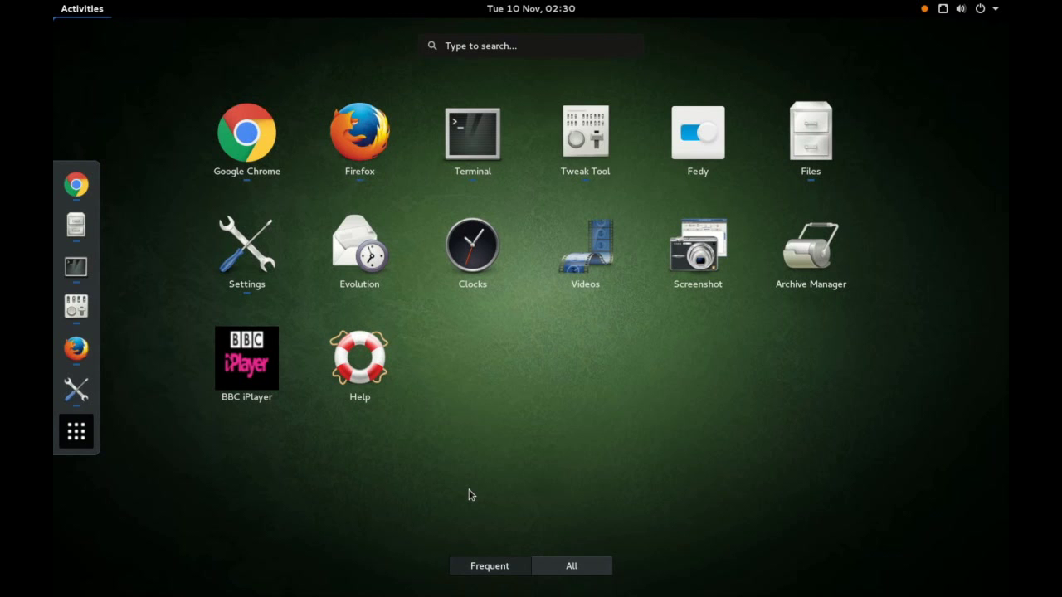
left_click(573, 568)
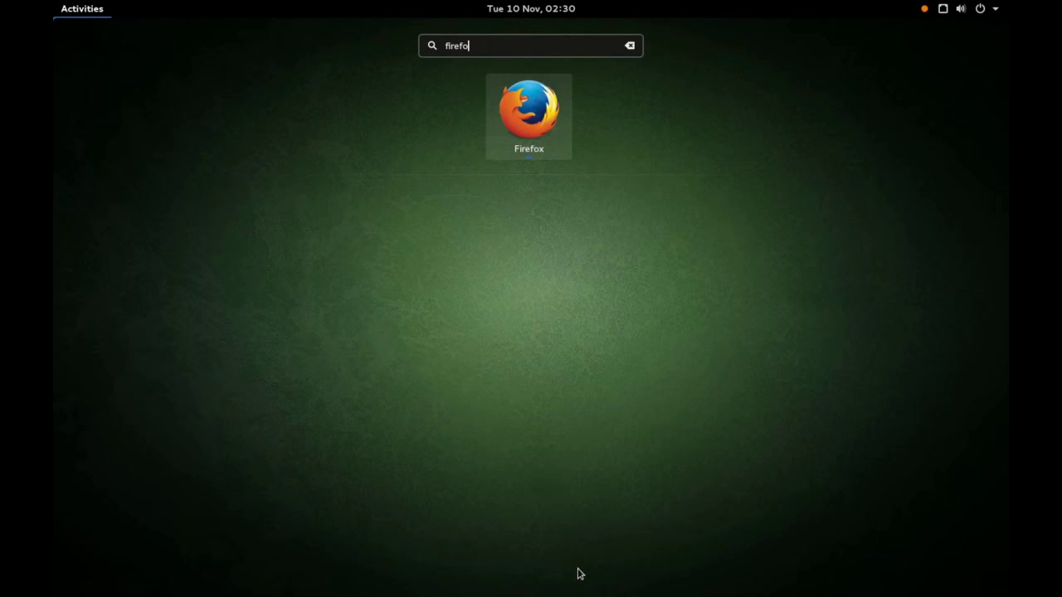
key("BackSpace")
key("BackSpace")
key("BackSpace")
key("BackSpace")
key("BackSpace")
key("BackSpace")
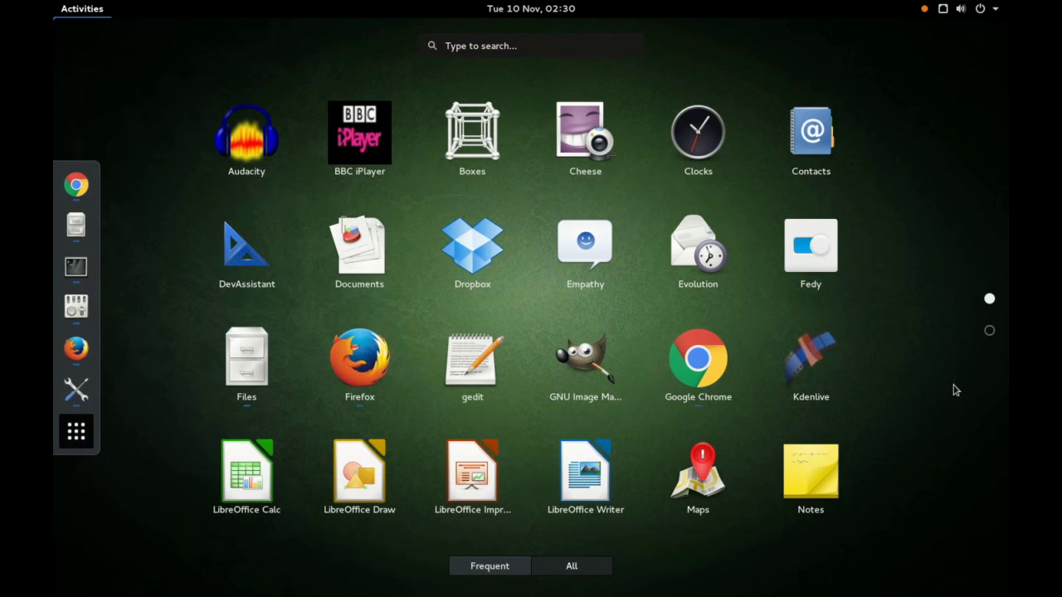
left_click(990, 331)
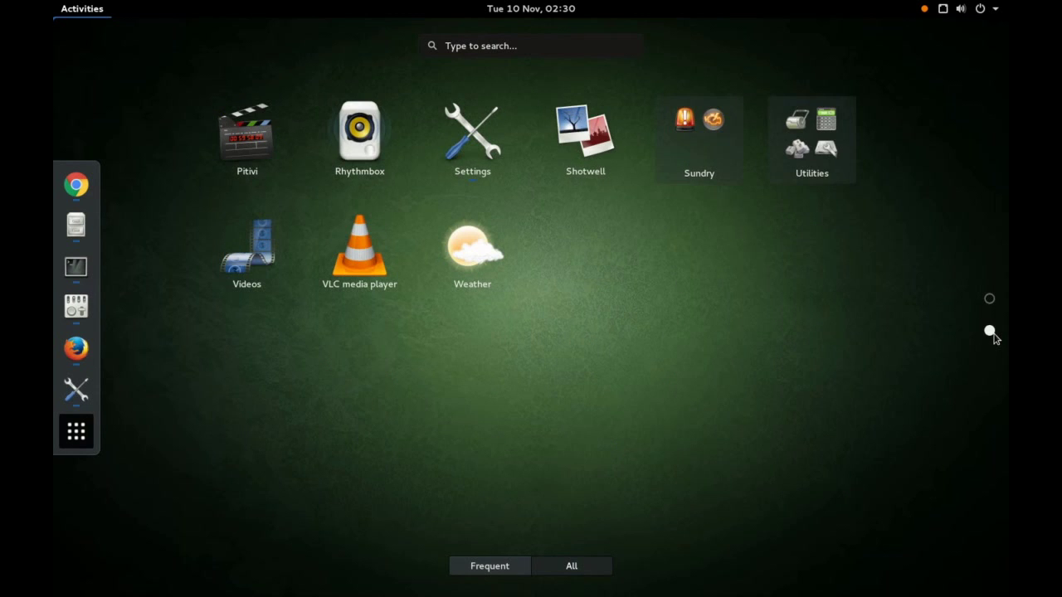
left_click(990, 300)
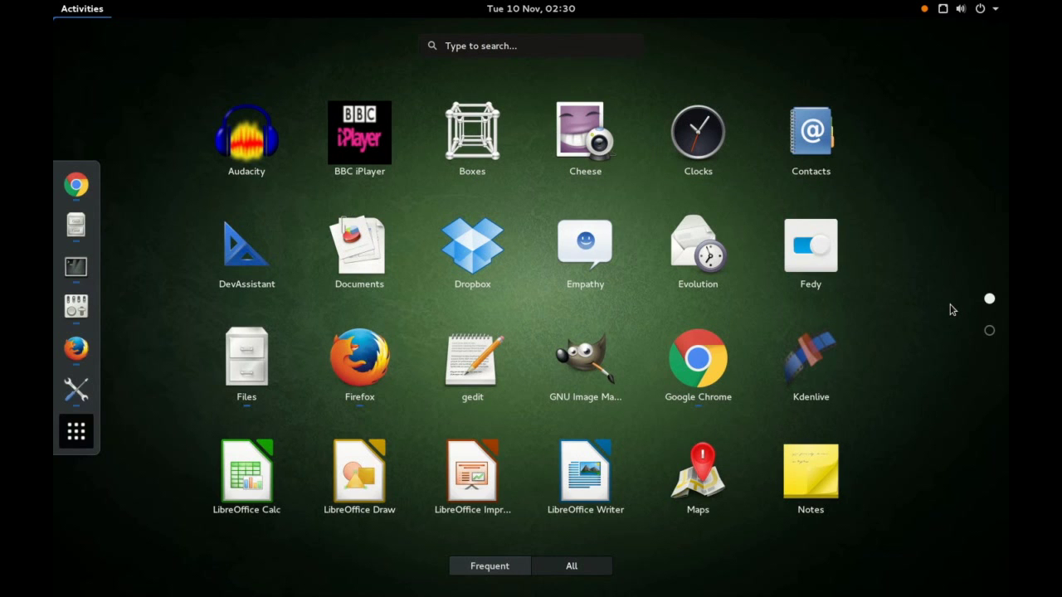
key("Escape")
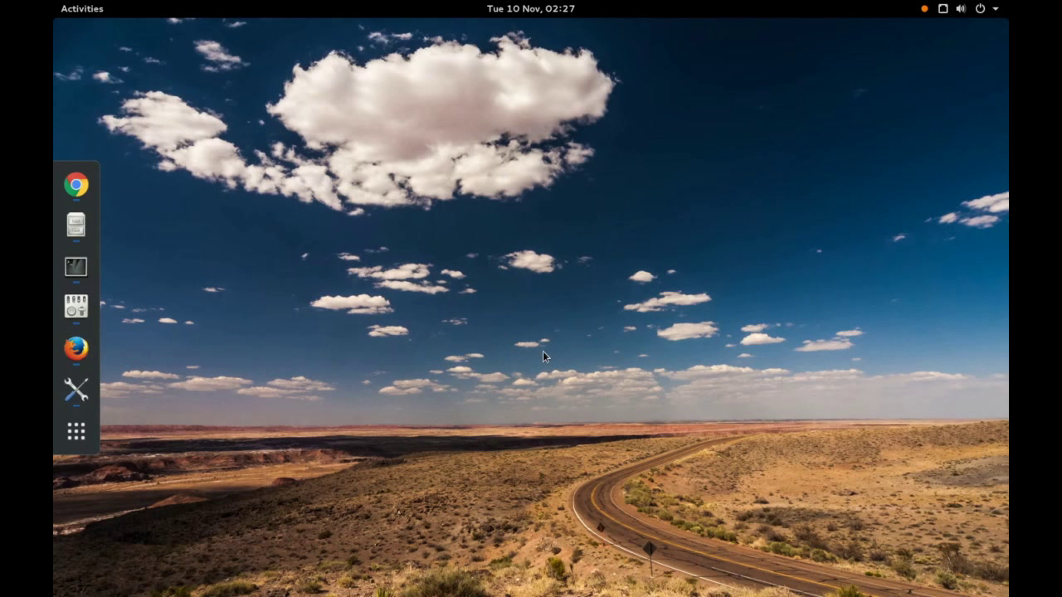
left_click(76, 184)
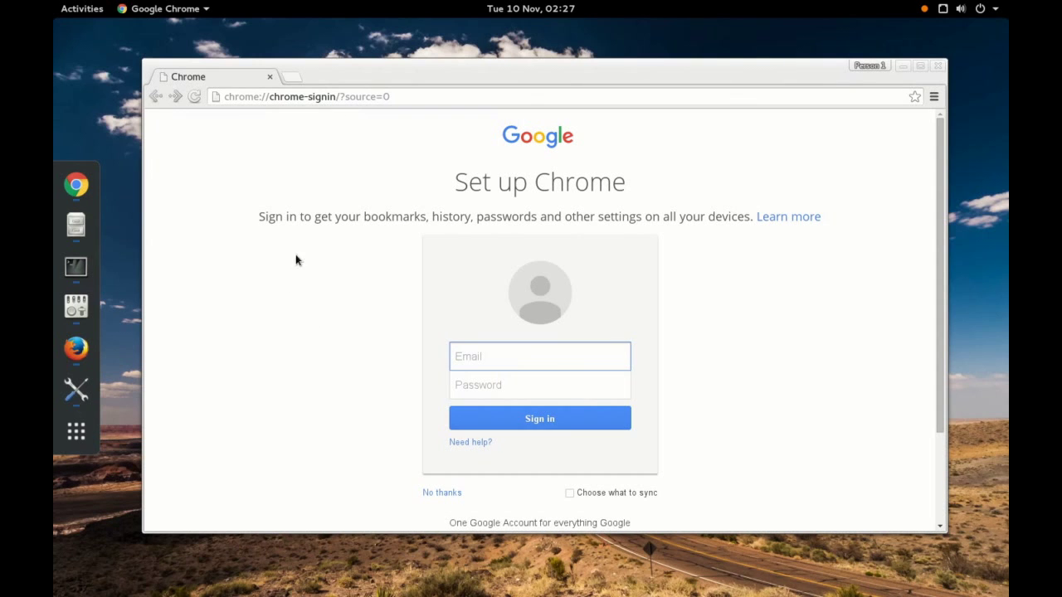
left_click(904, 67)
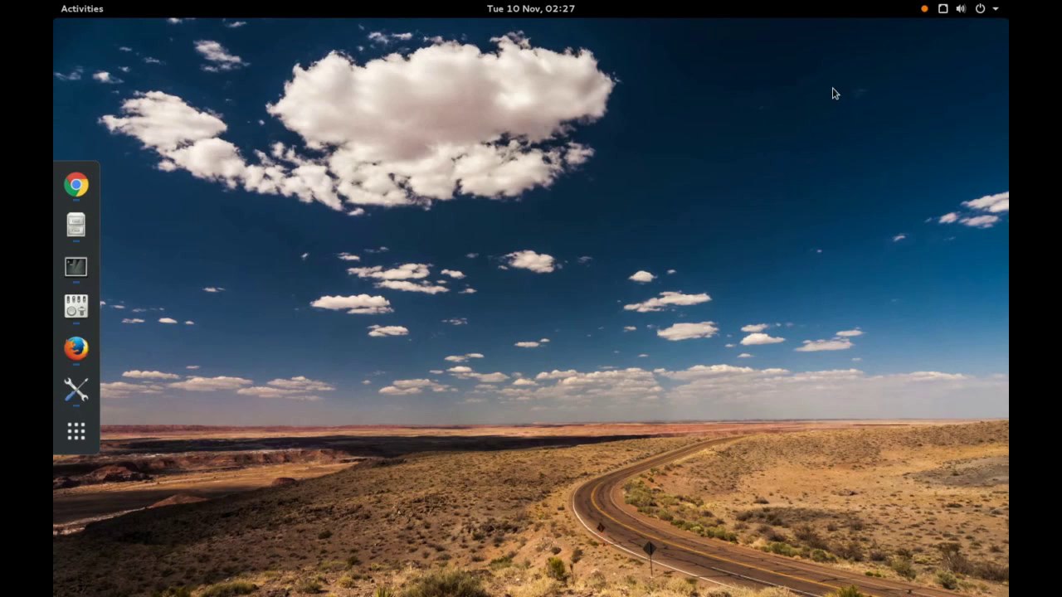
left_click(88, 232)
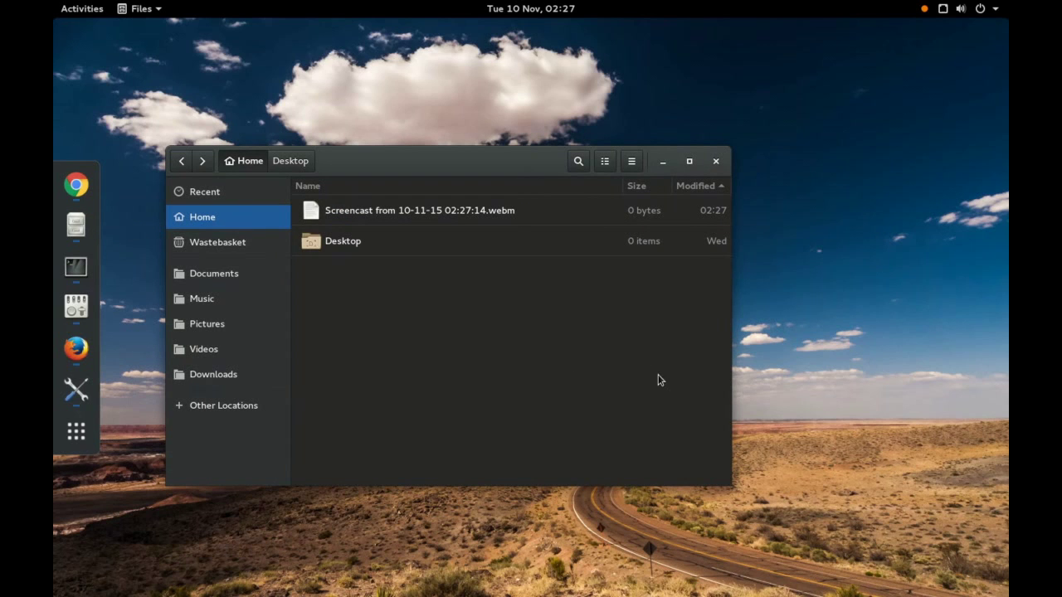
left_click(666, 163)
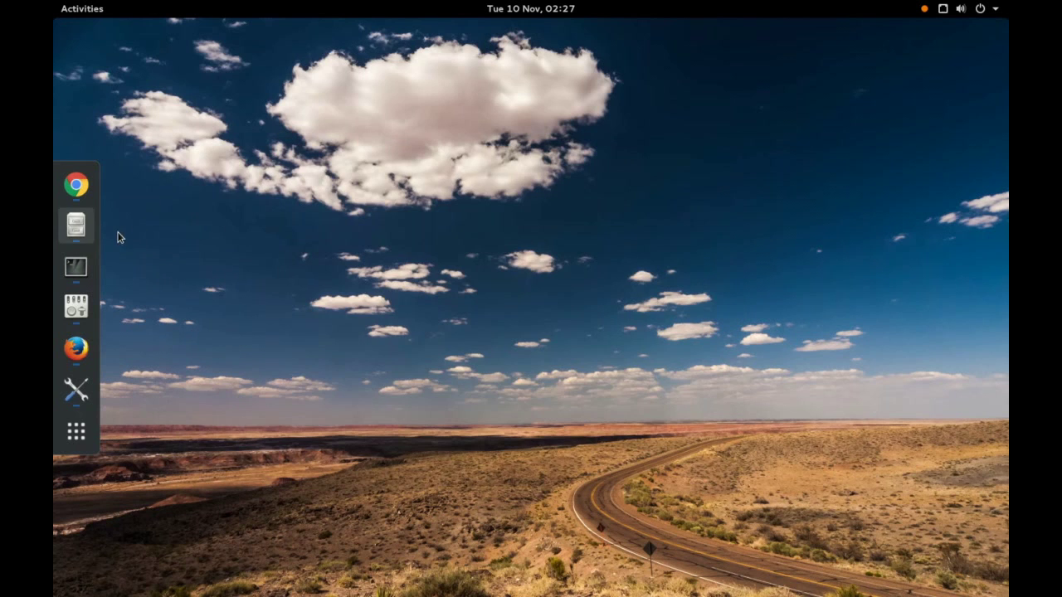
- Restore the Files window, move it up-right, and show Home as an icon grid
left_click(91, 235)
left_click_drag(486, 172, 548, 152)
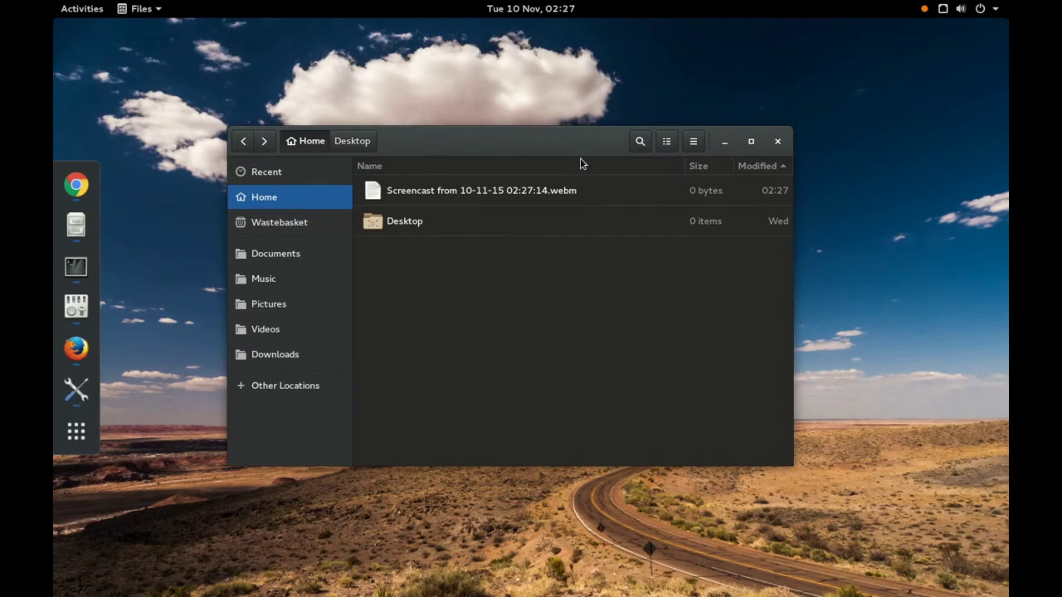
left_click(666, 143)
- Enlarge the folder icons, shrink them to the smallest size, then return to list view
left_click(635, 178)
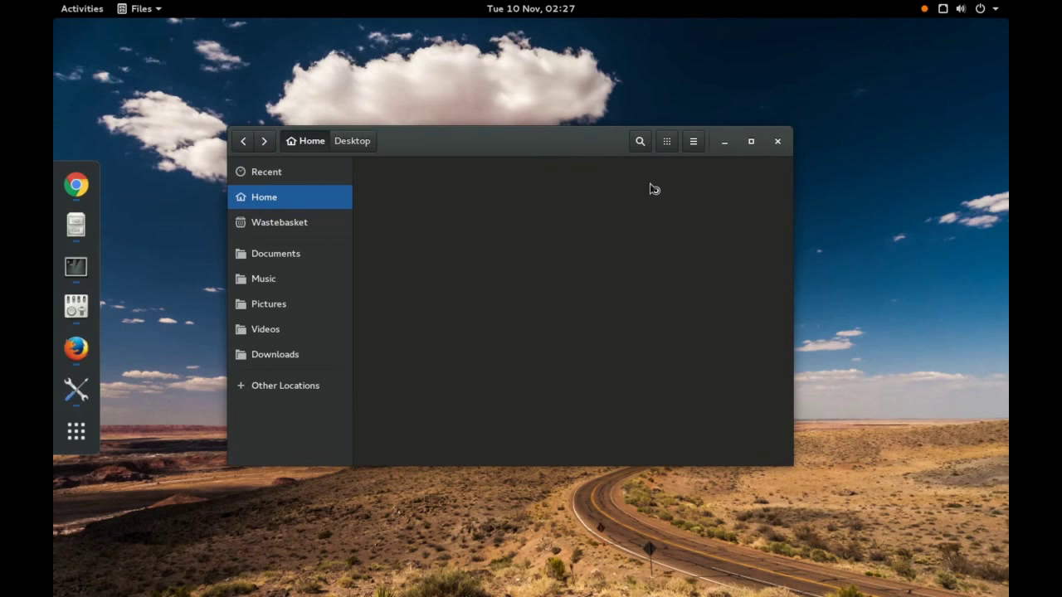
left_click(666, 149)
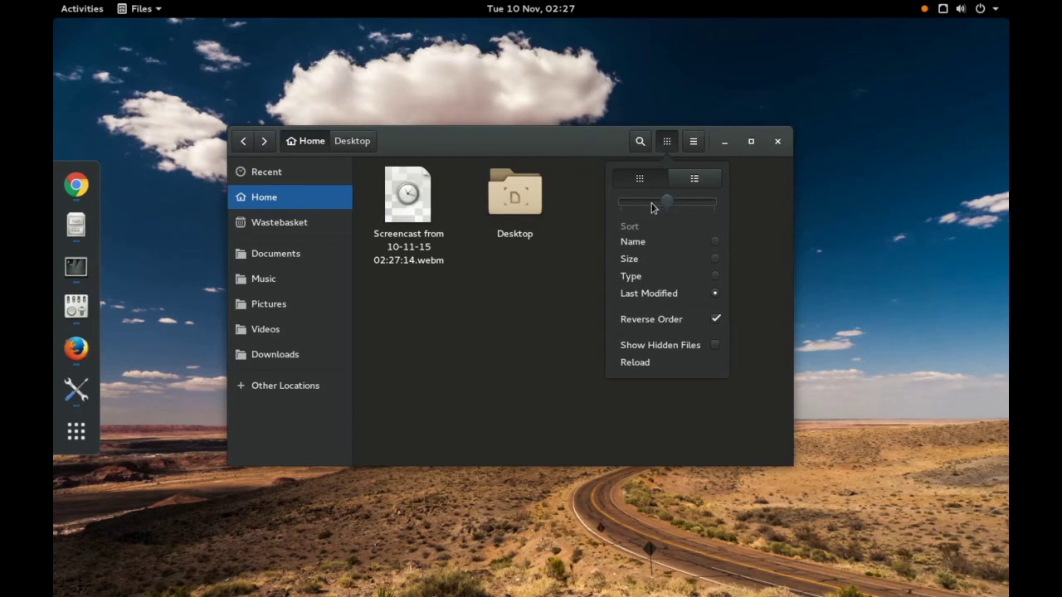
left_click_drag(668, 203, 728, 210)
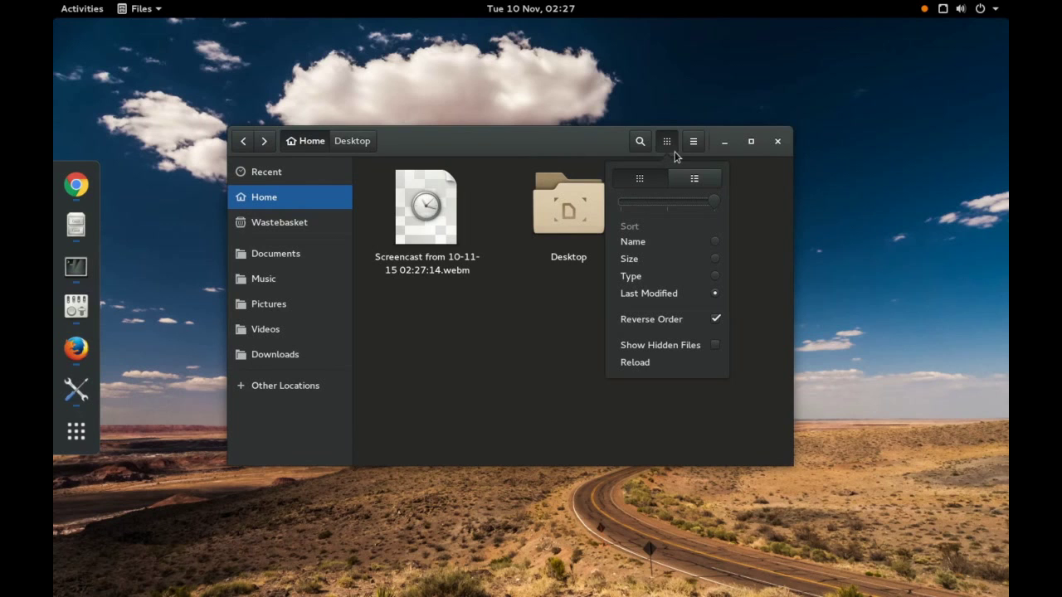
left_click_drag(713, 202, 642, 203)
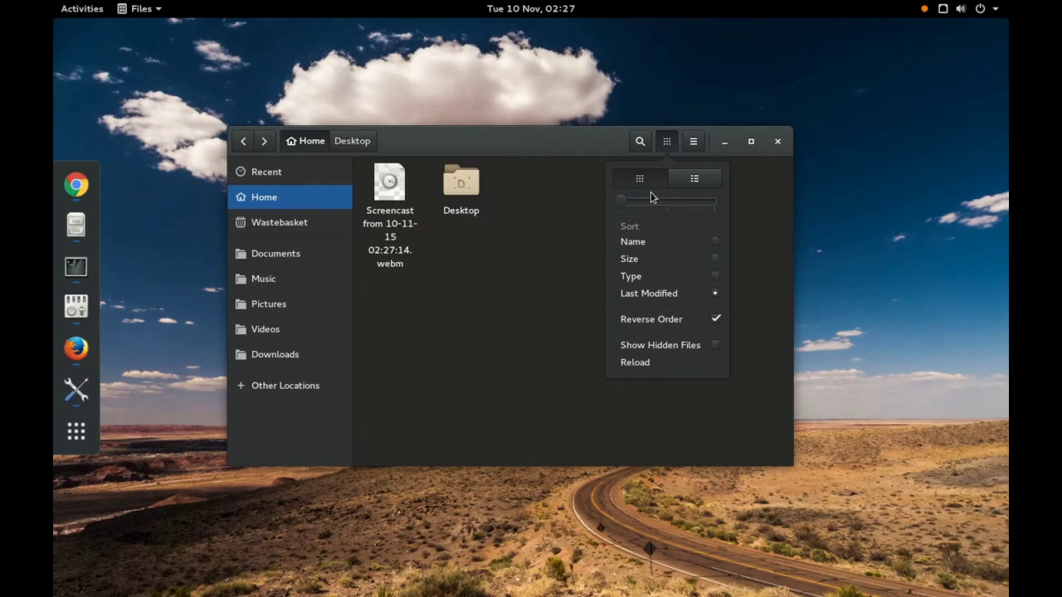
left_click(694, 178)
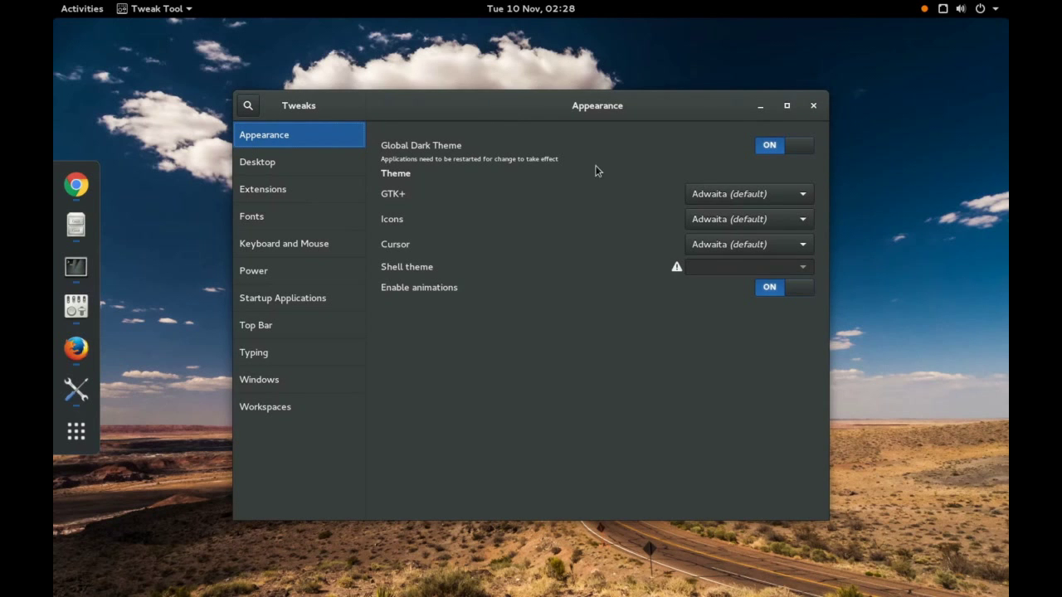
- Turn Global Dark Theme off and back on, restarting Tweak Tool each time to apply it
left_click(787, 149)
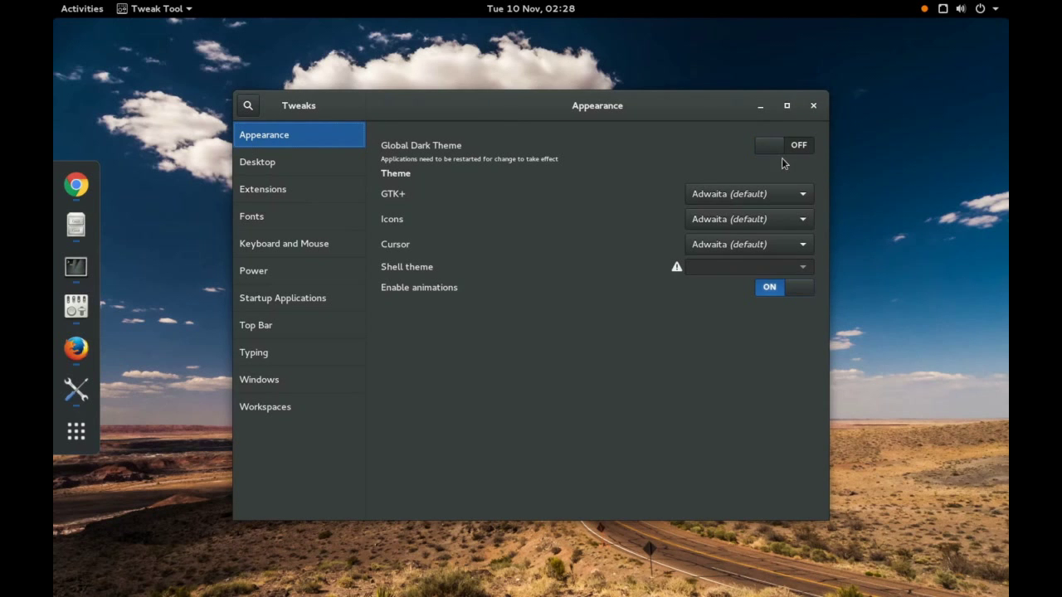
left_click(813, 105)
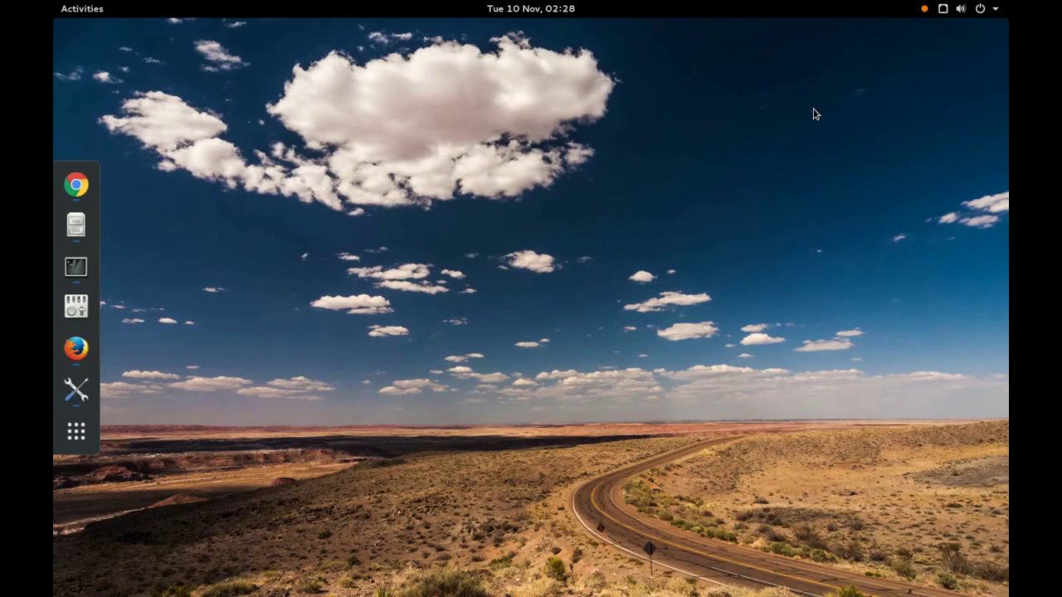
left_click(76, 308)
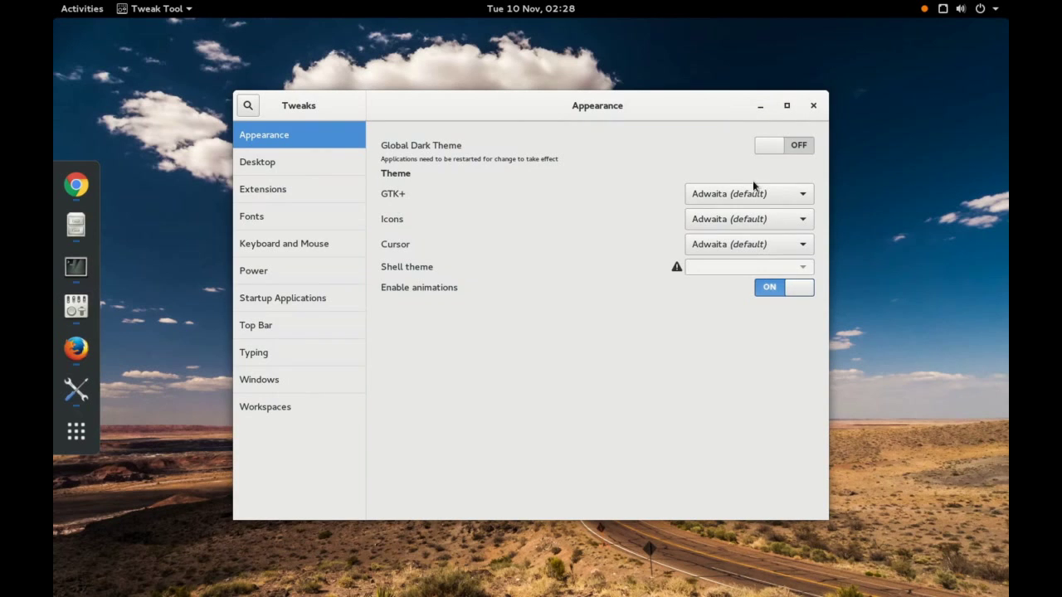
left_click(784, 145)
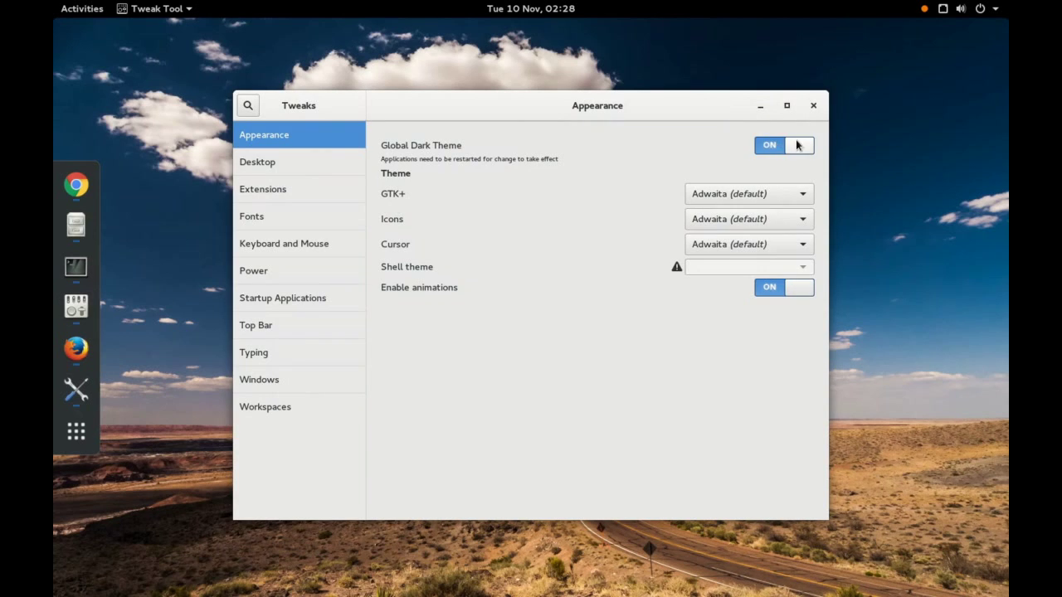
left_click(813, 105)
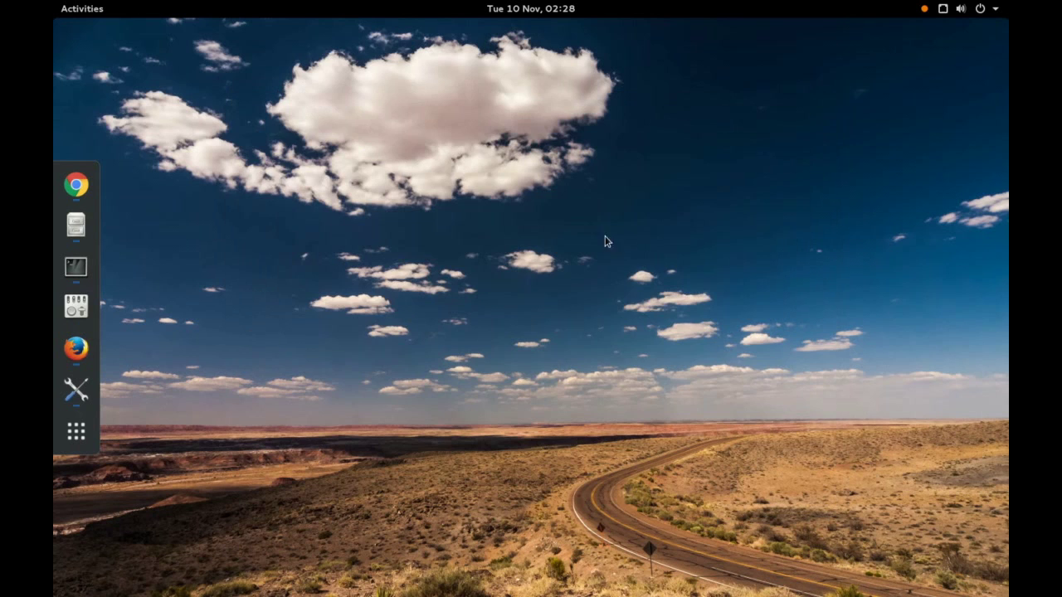
left_click(81, 315)
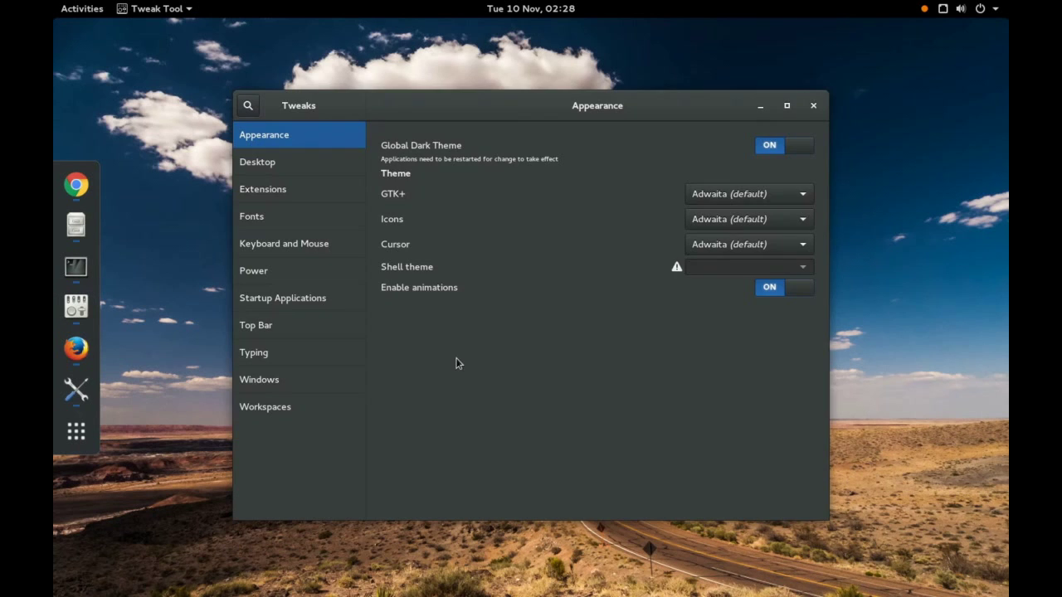
- Show desktop icons then hide them again, view Extensions, and hide the Tweaks window
left_click(318, 162)
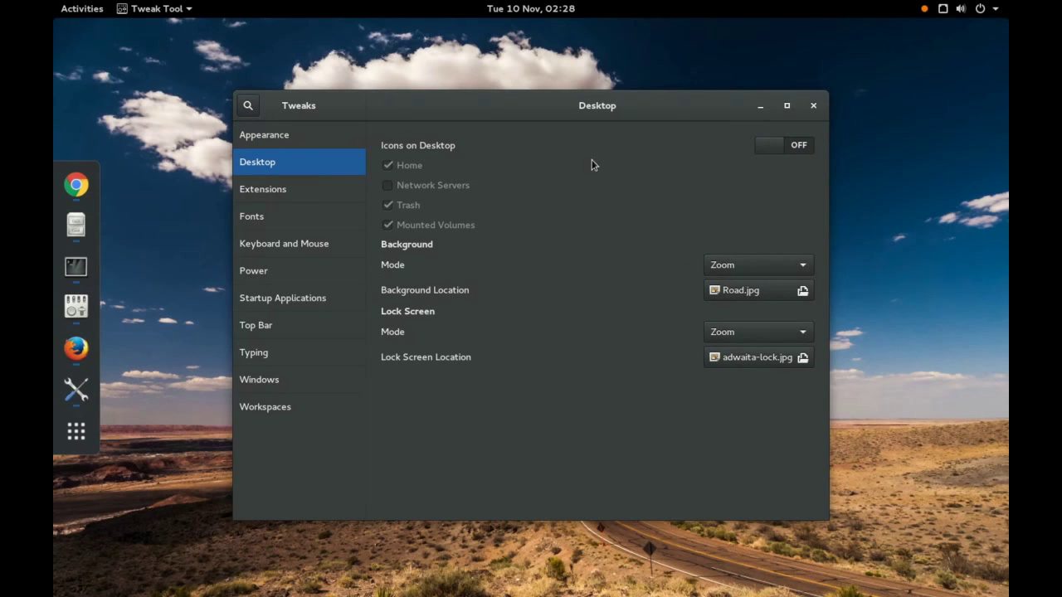
left_click(795, 148)
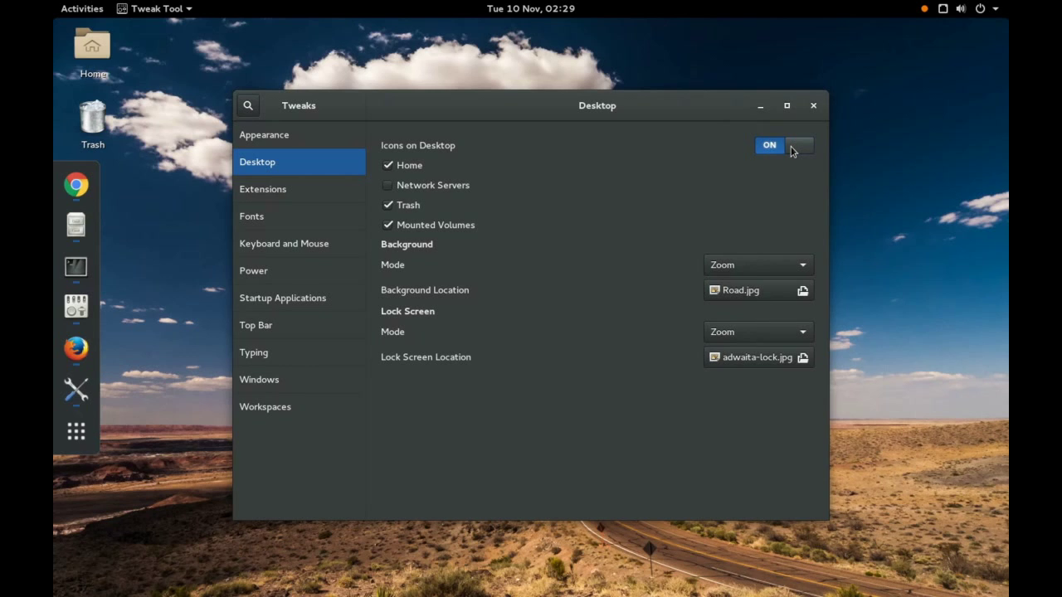
left_click(792, 147)
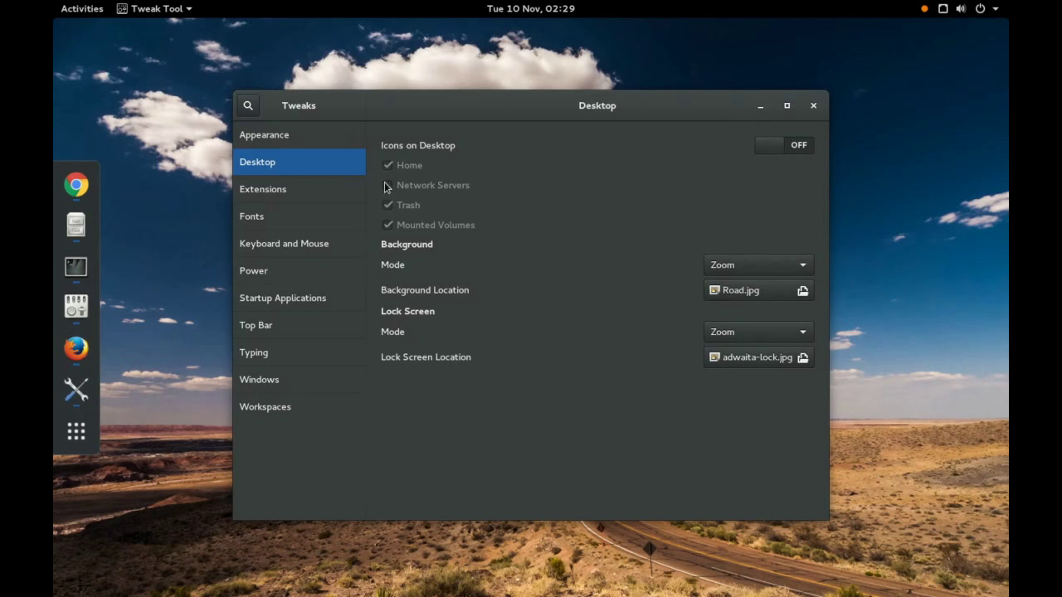
left_click(315, 199)
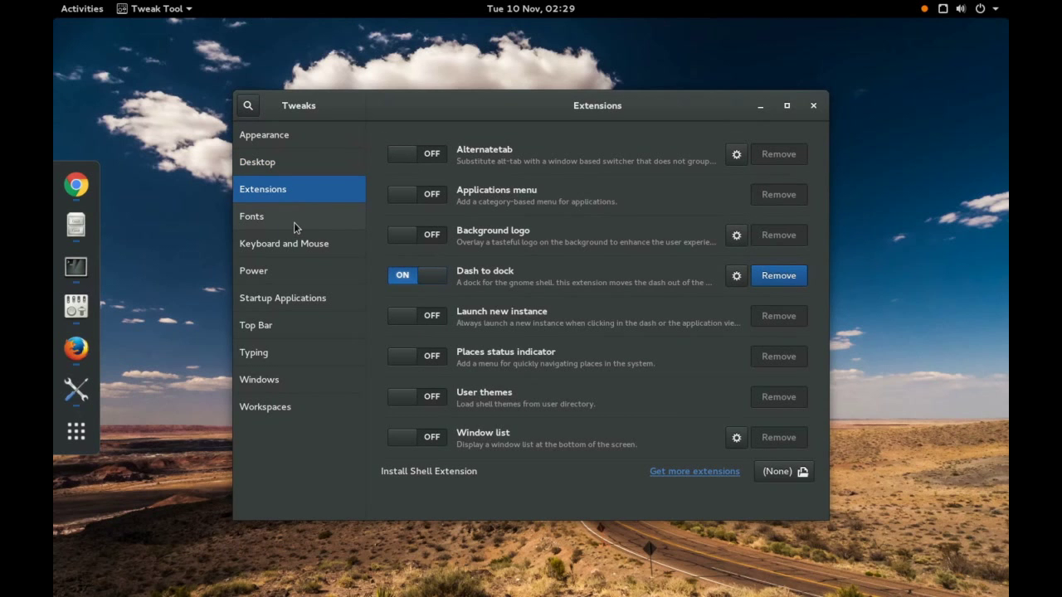
left_click(756, 109)
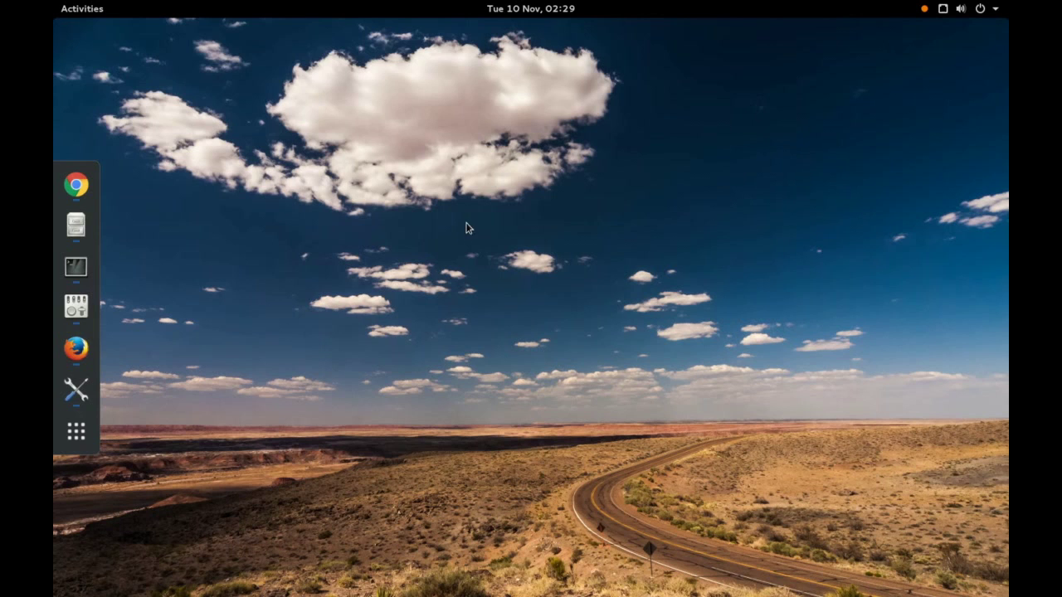
- Launch and minimize Firefox, then bring up GNOME Settings
left_click(76, 350)
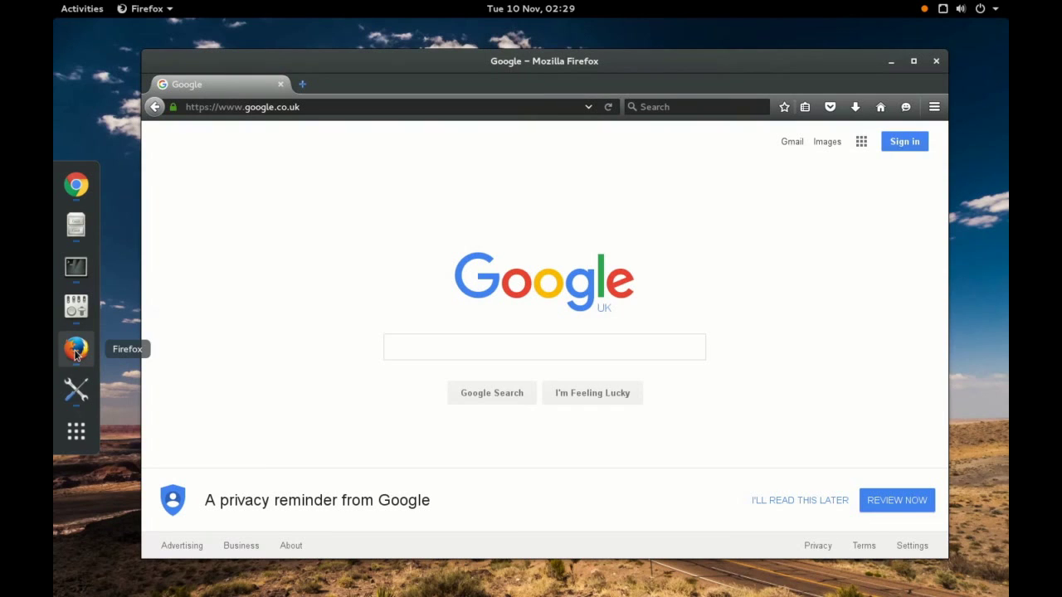
left_click(892, 62)
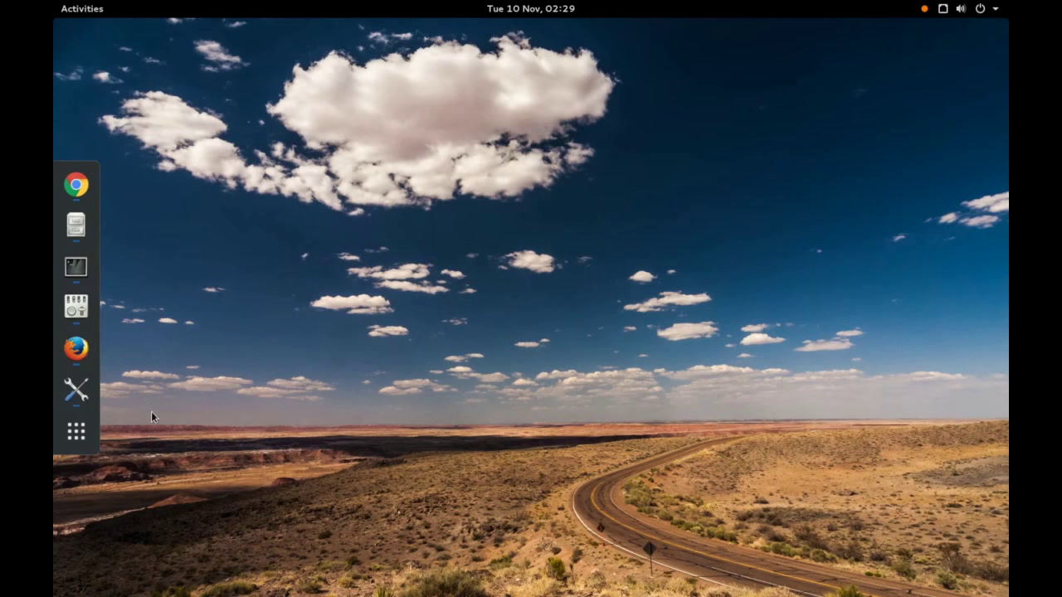
left_click(73, 390)
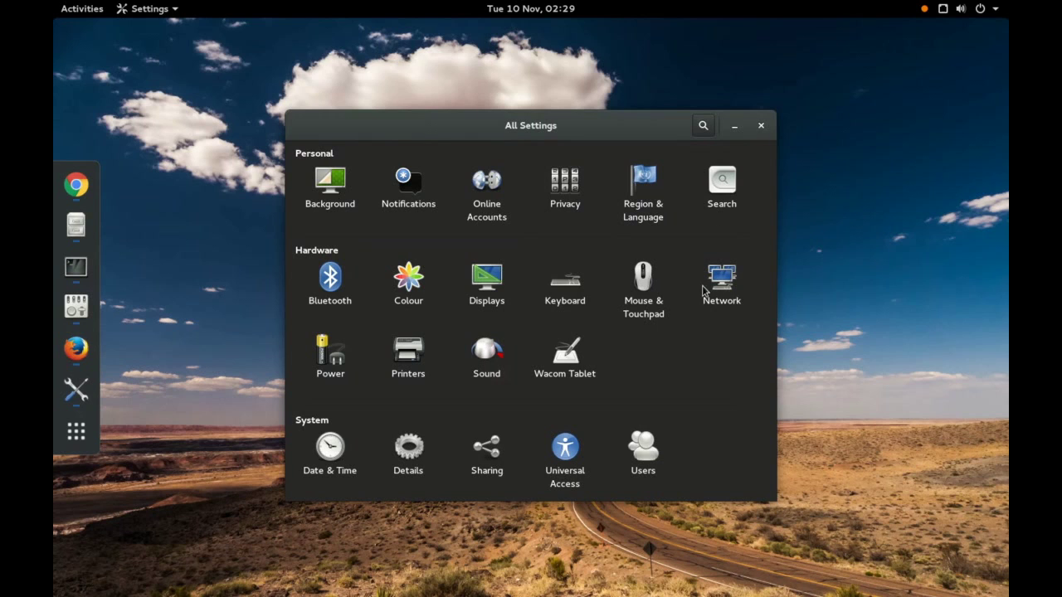
- Apply the blue textured wallpaper, then browse the wallpaper list for a green one
left_click(334, 186)
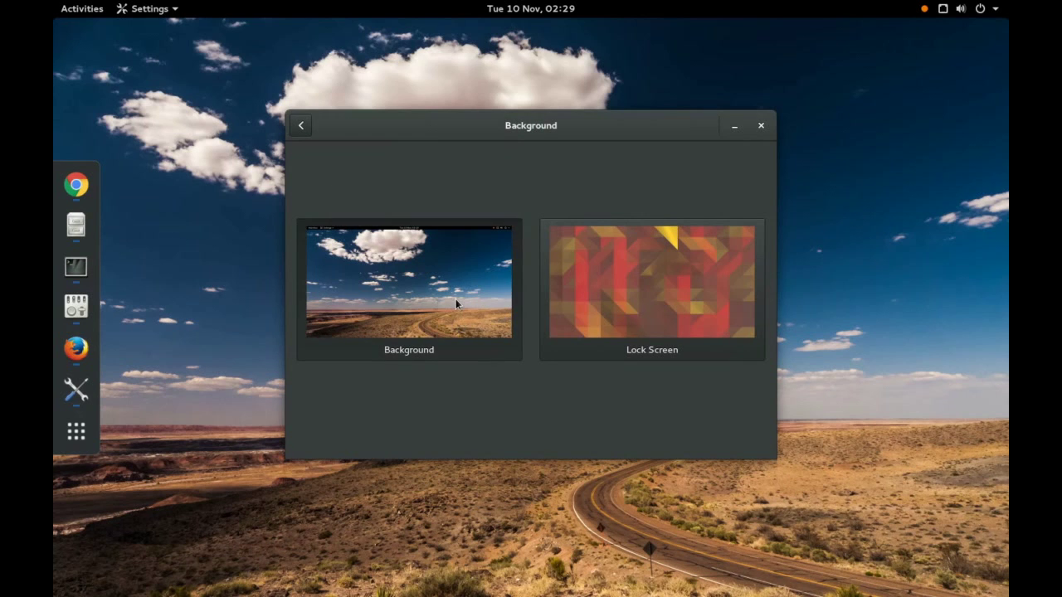
left_click(455, 300)
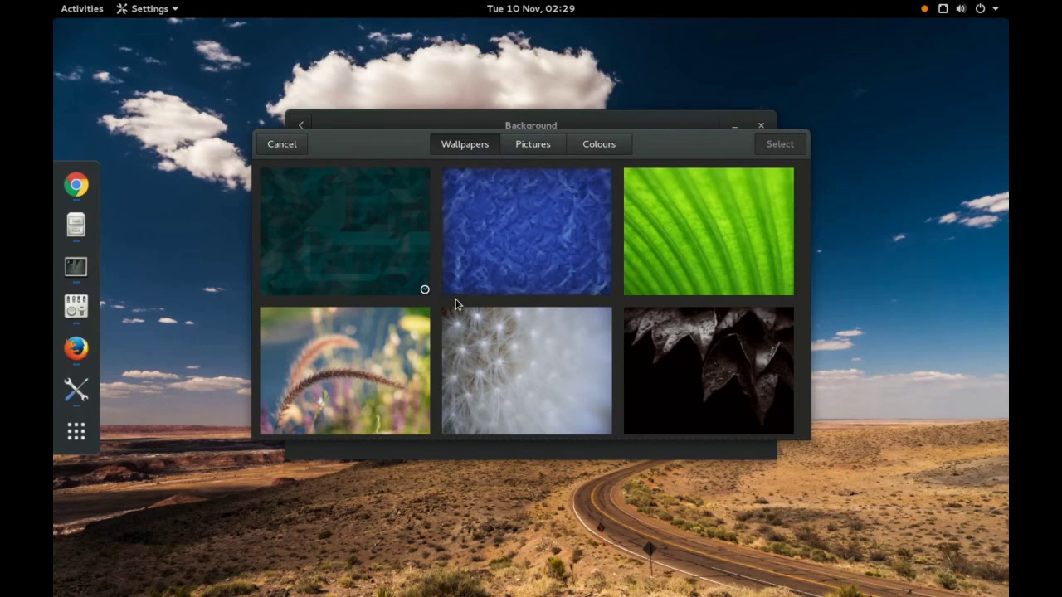
left_click(550, 237)
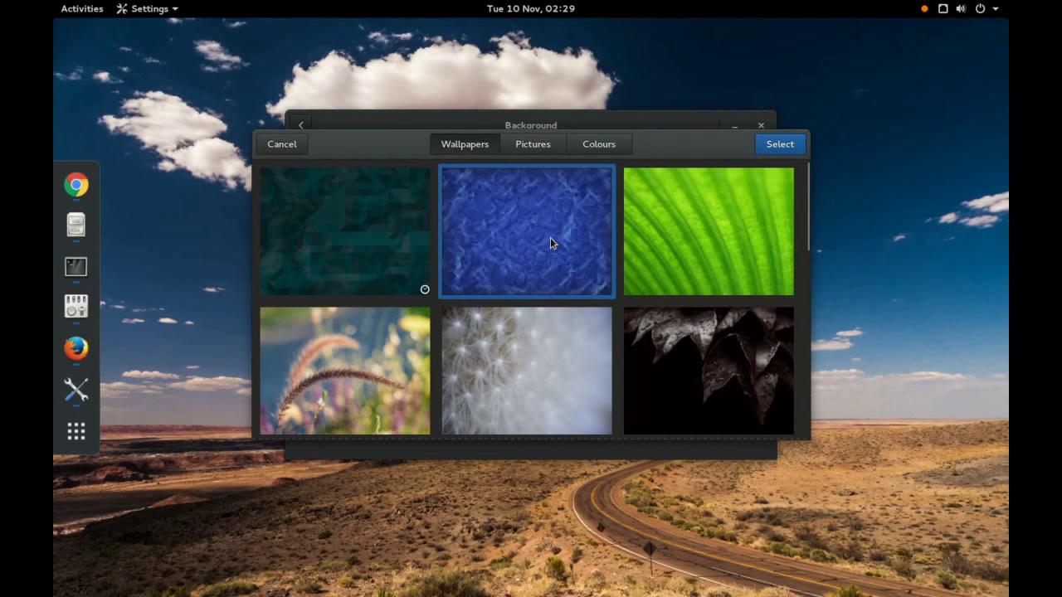
left_click(770, 149)
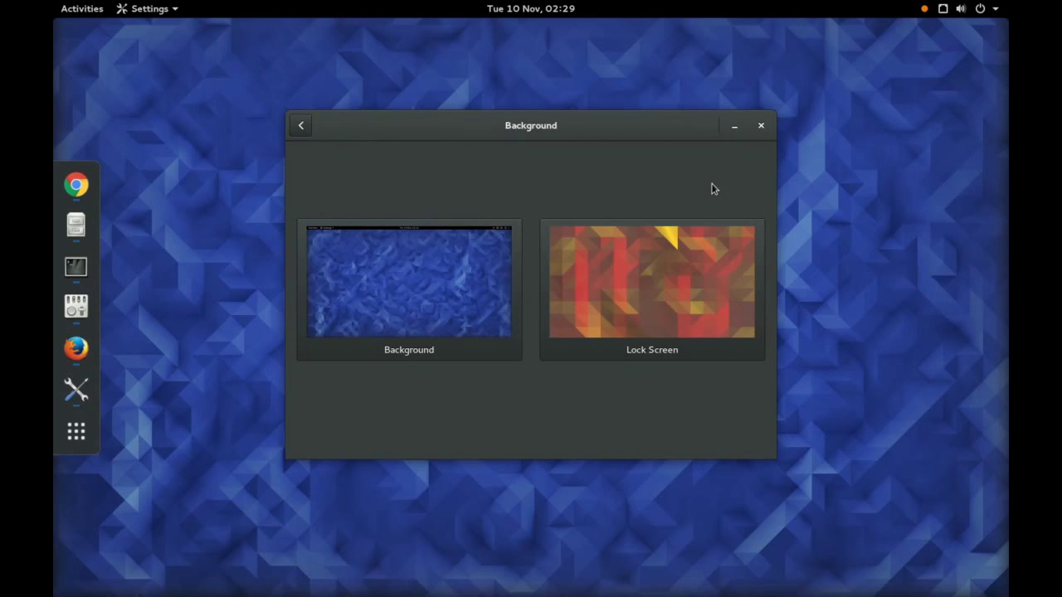
left_click(459, 299)
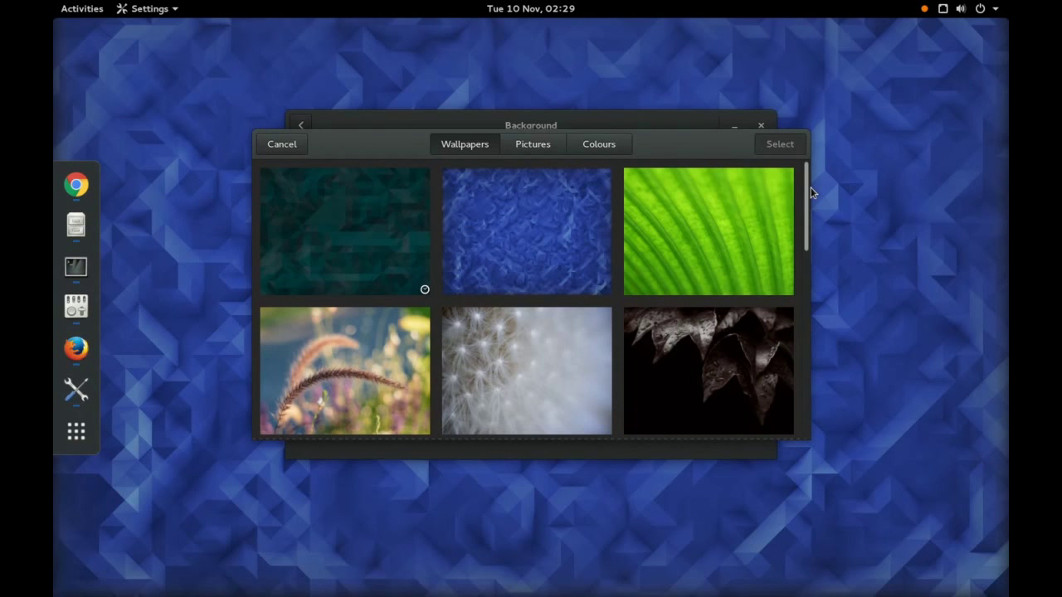
left_click_drag(809, 189, 801, 296)
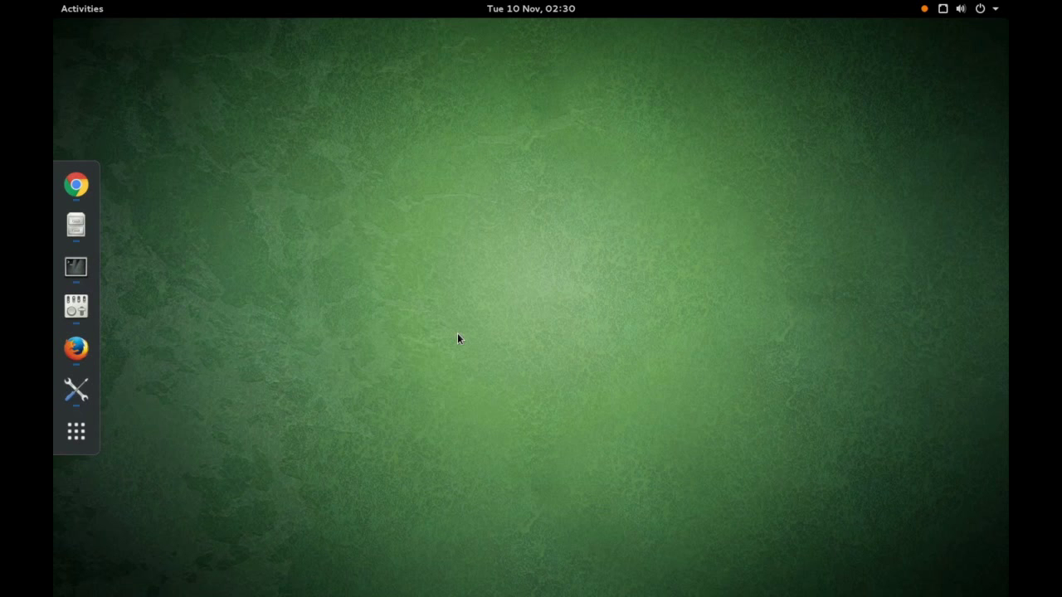
left_click(85, 436)
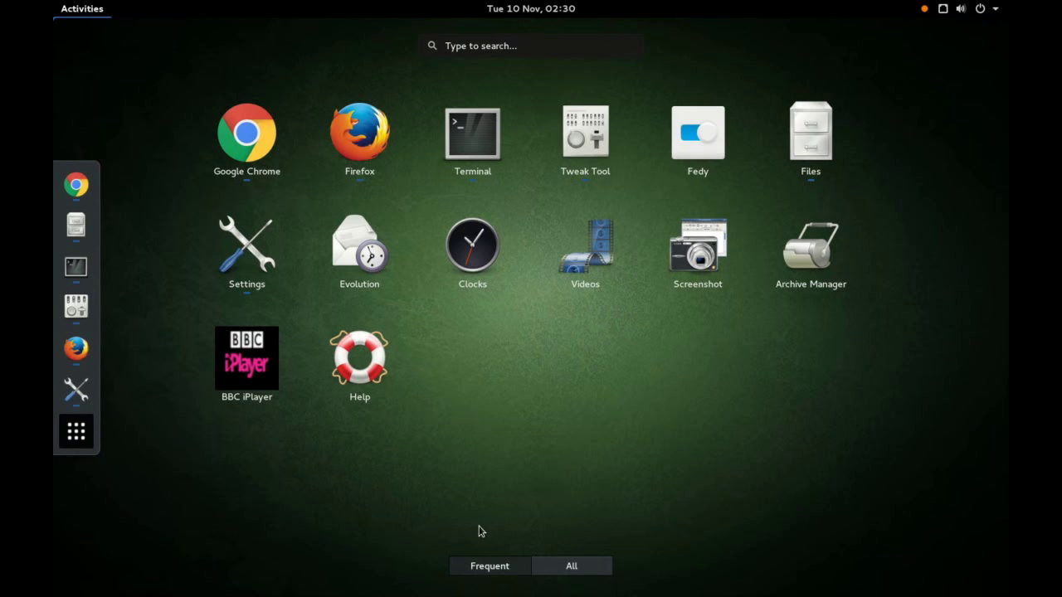
left_click(578, 570)
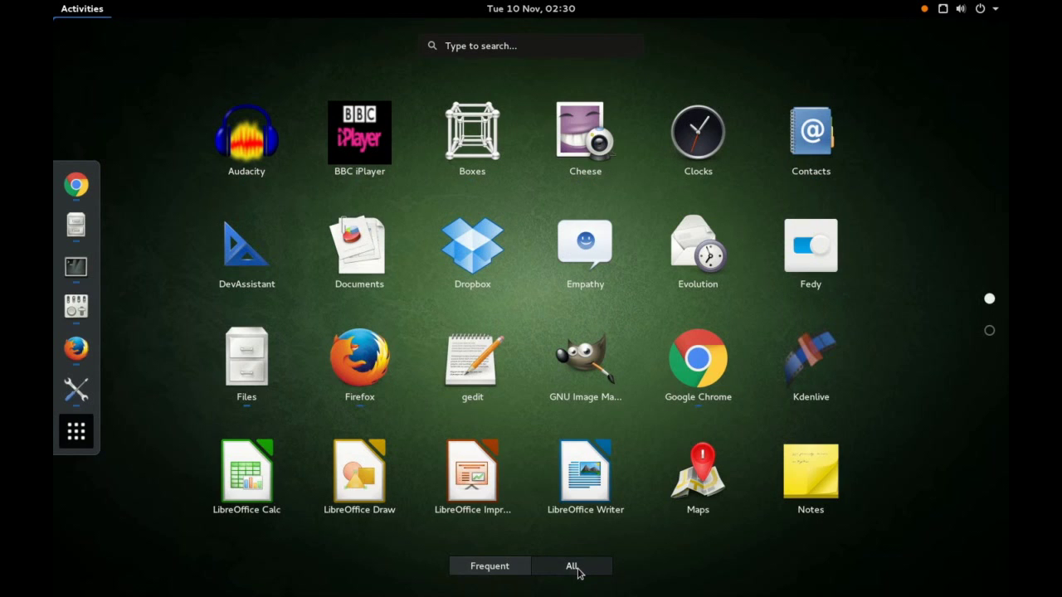
type("f")
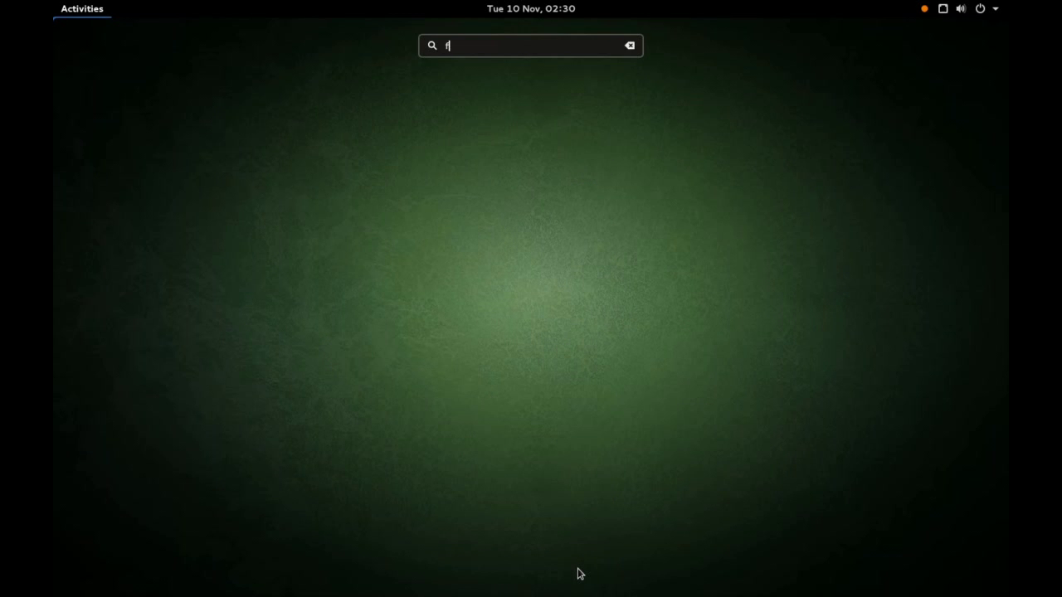
type("irefox")
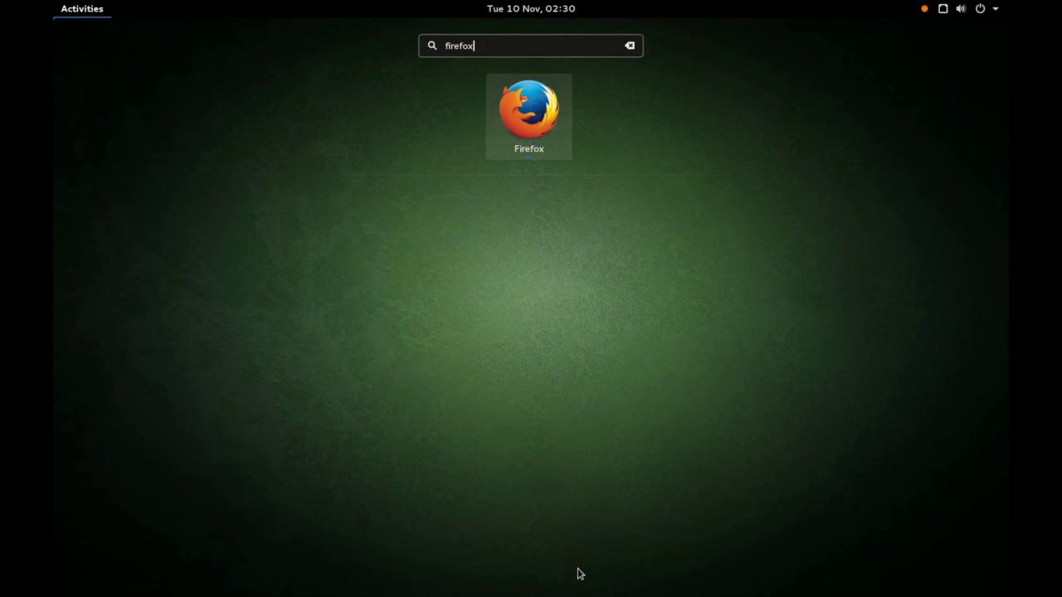
key("BackSpace")
key("BackSpace")
key("BackSpace")
key("BackSpace")
key("BackSpace")
key("BackSpace")
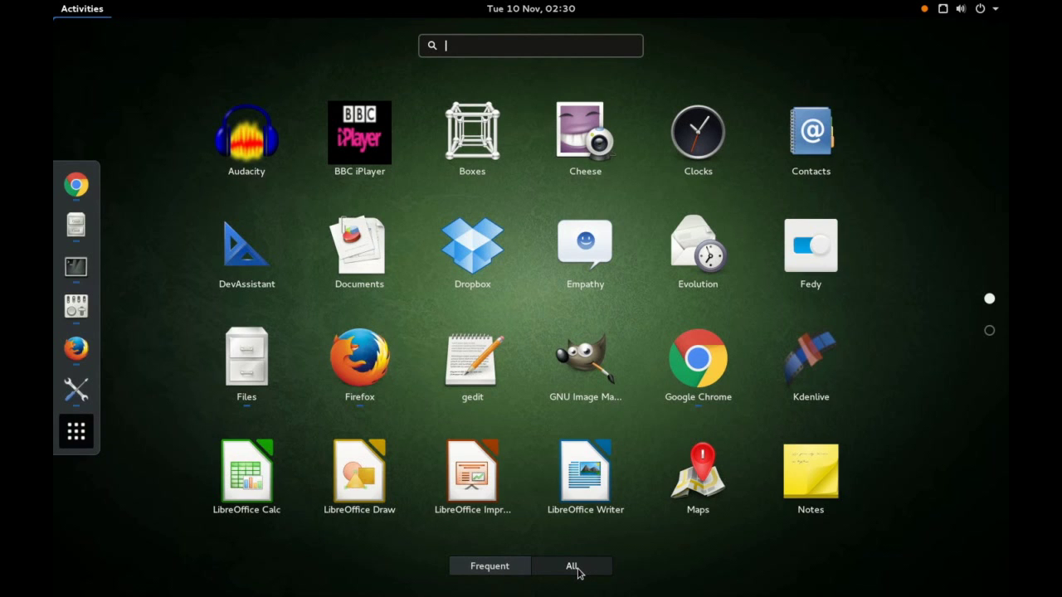
left_click(577, 568)
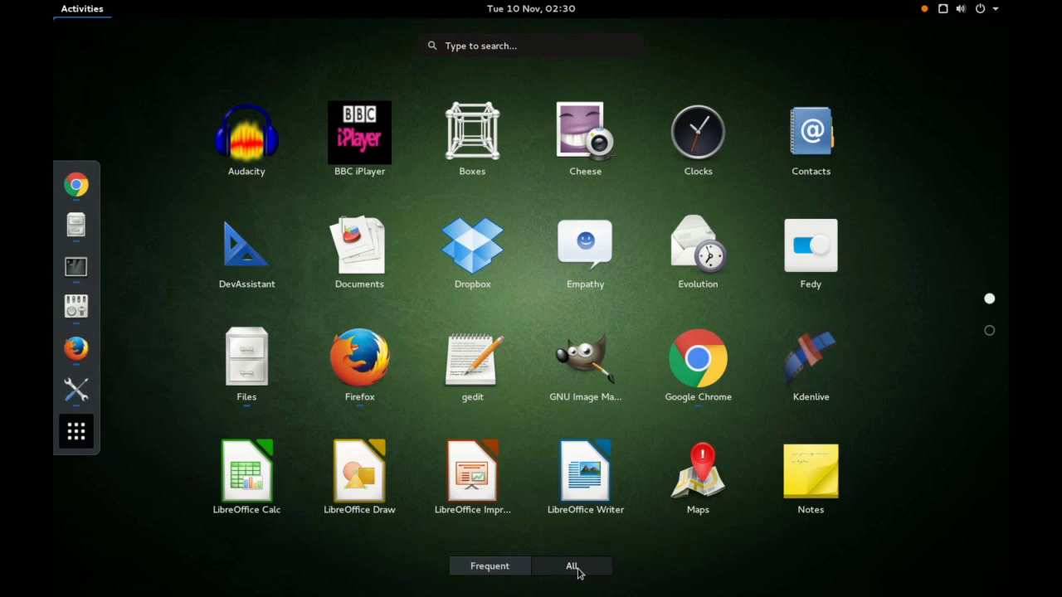
left_click(989, 331)
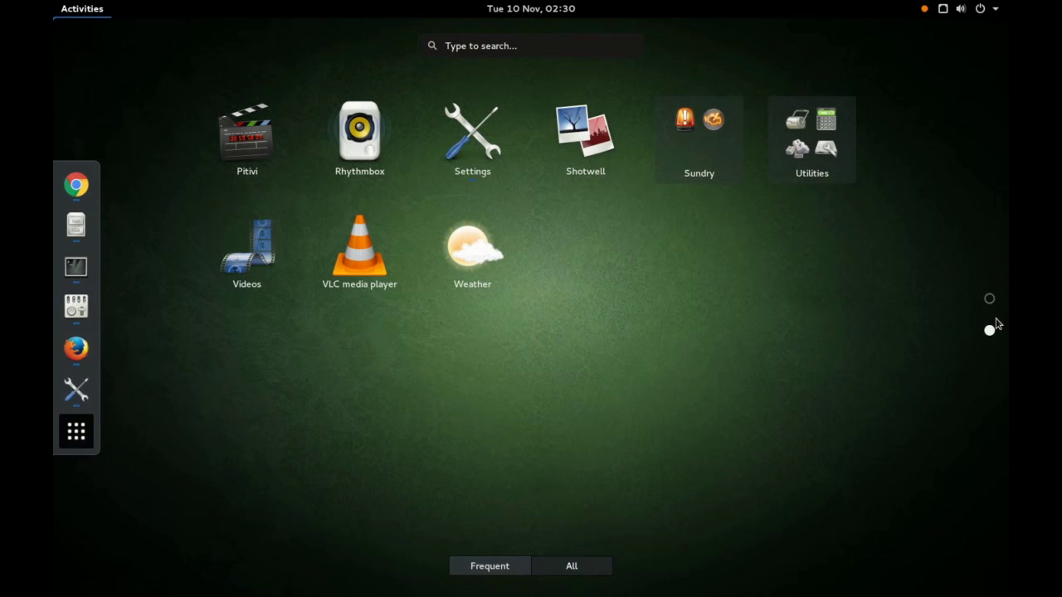
left_click(990, 298)
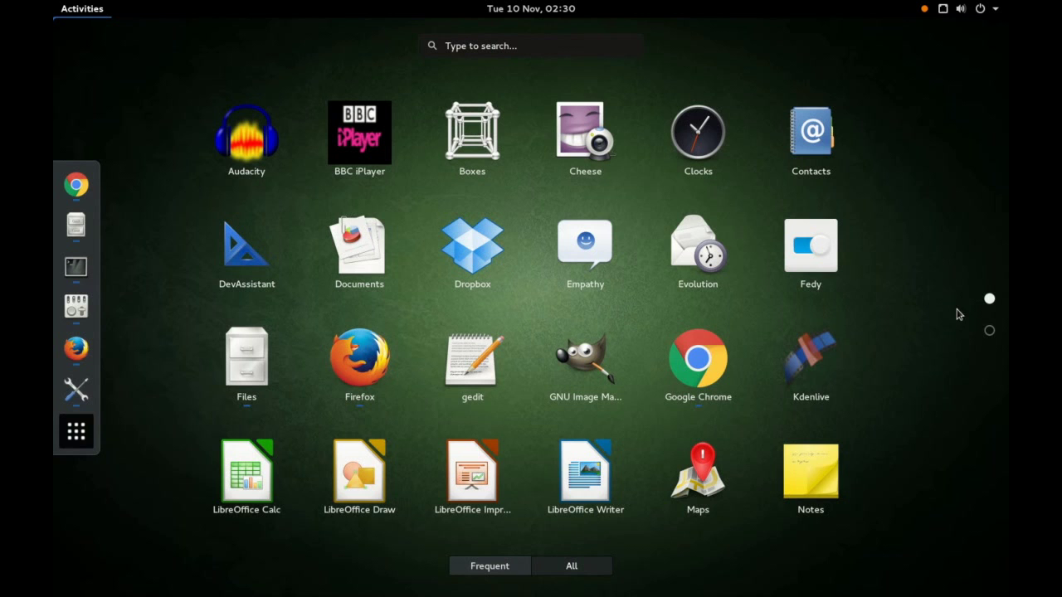
key("Escape")
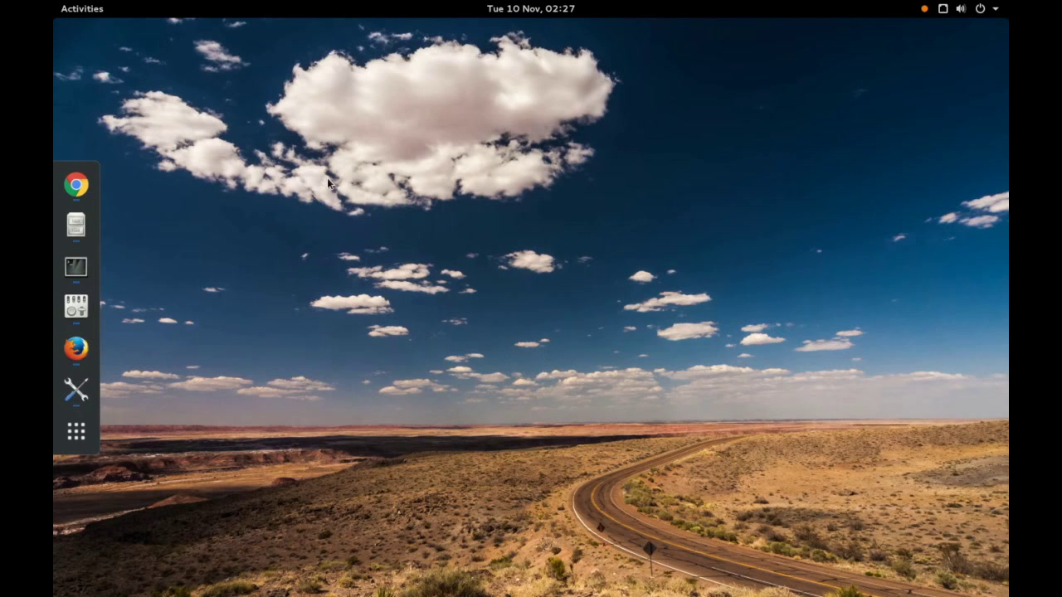
- Open and minimize Google Chrome, then open and hide Files at the Home folder
left_click(74, 186)
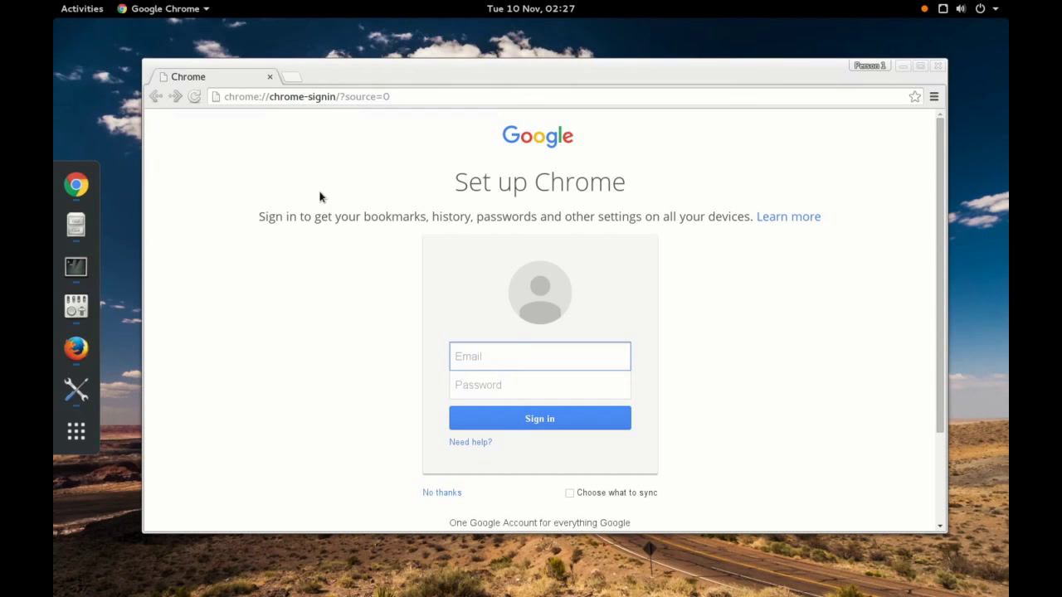
left_click(903, 67)
left_click(76, 225)
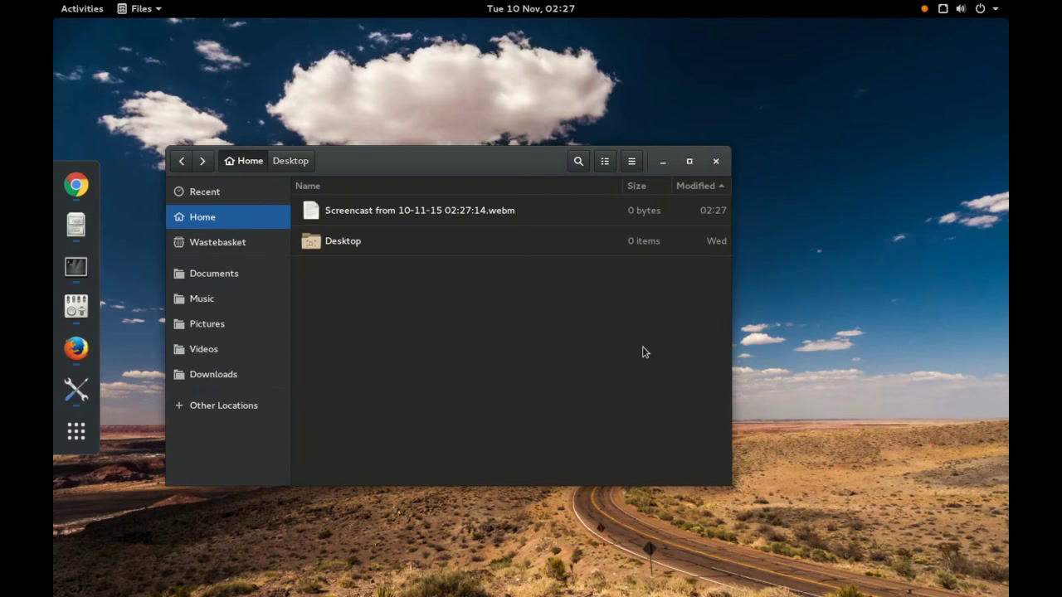
left_click(663, 161)
- Restore the Files window, move it up-right, and show Home's files as icons
left_click(91, 235)
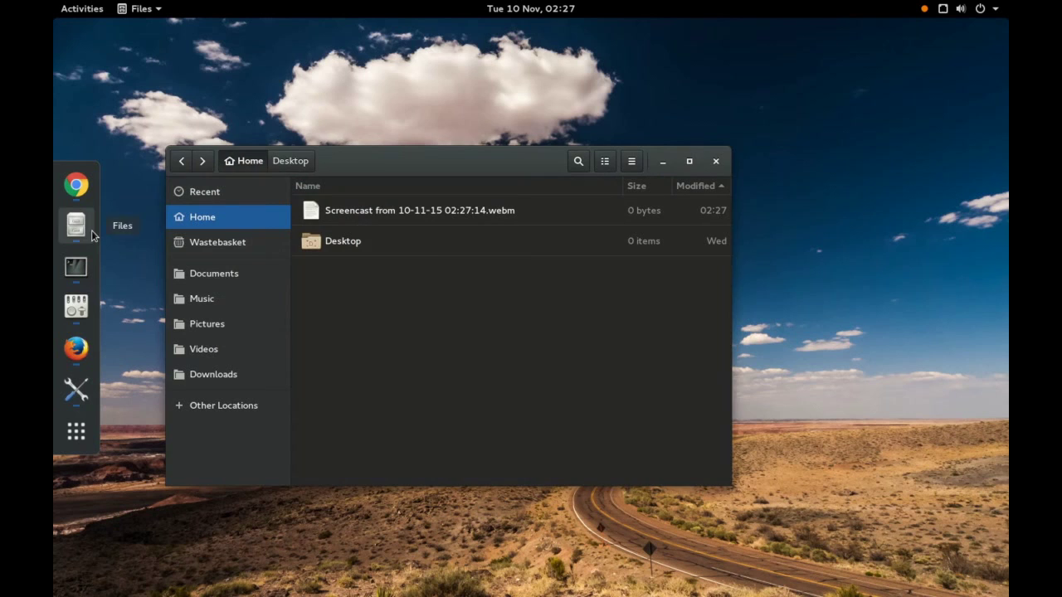
left_click_drag(486, 173, 548, 154)
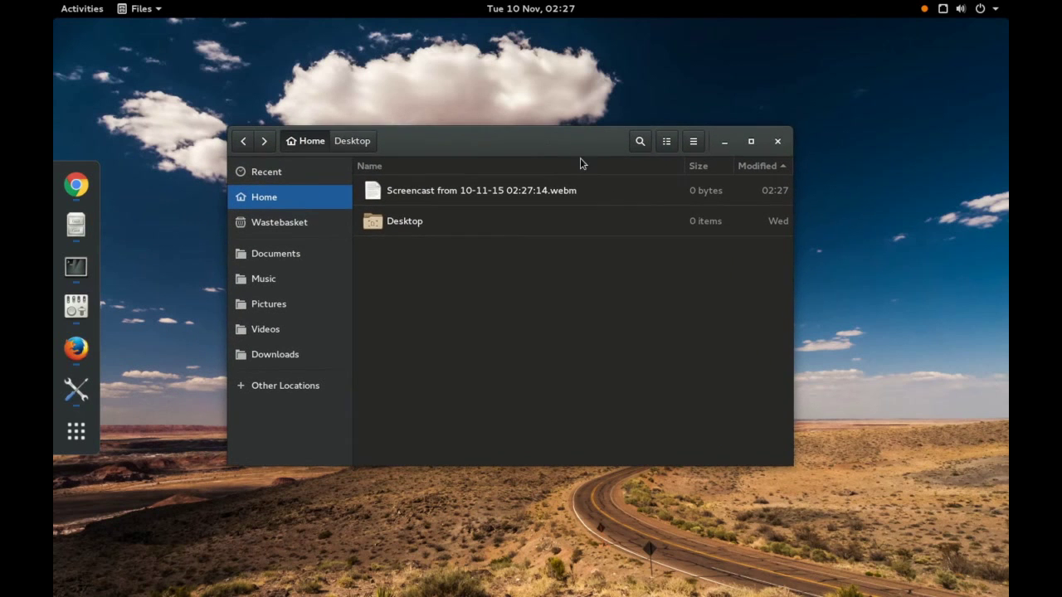
left_click(668, 144)
left_click(650, 182)
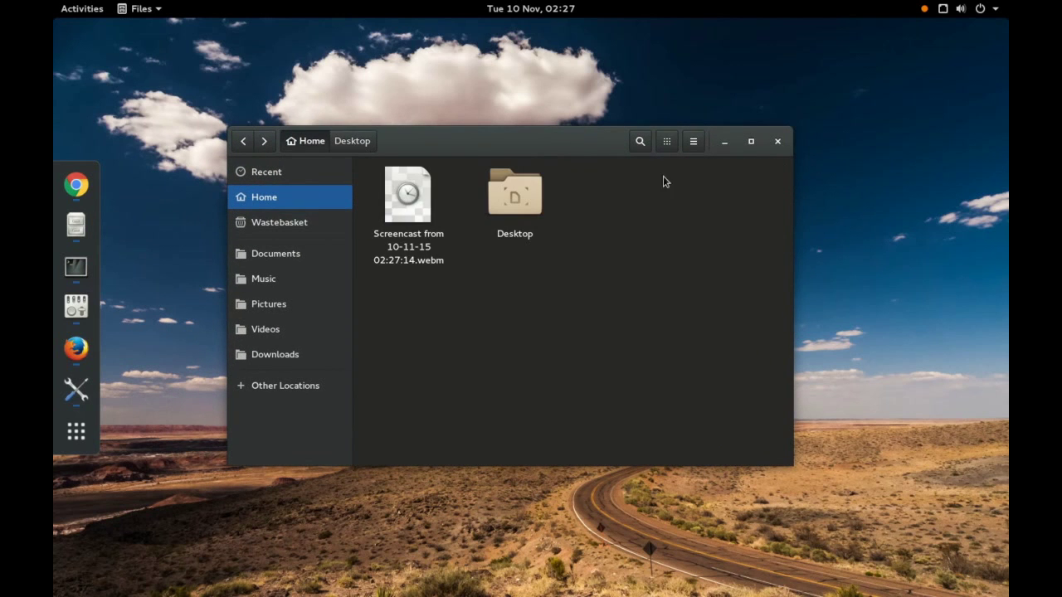
- Resize the Home folder icons down to the smallest, then switch back to list view
left_click(666, 143)
left_click_drag(667, 202, 725, 211)
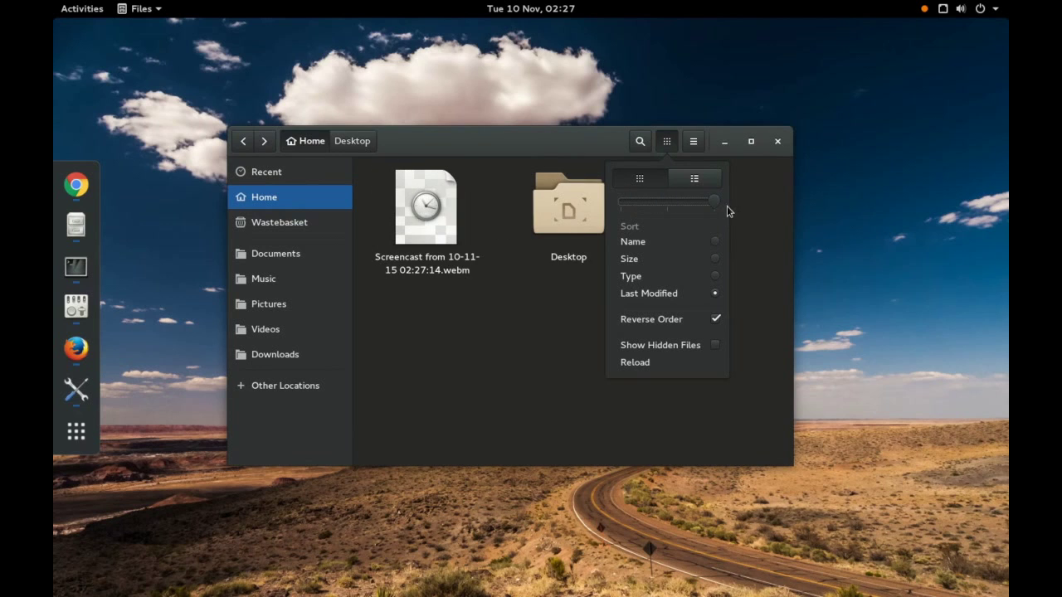
left_click_drag(713, 201, 639, 199)
left_click(694, 178)
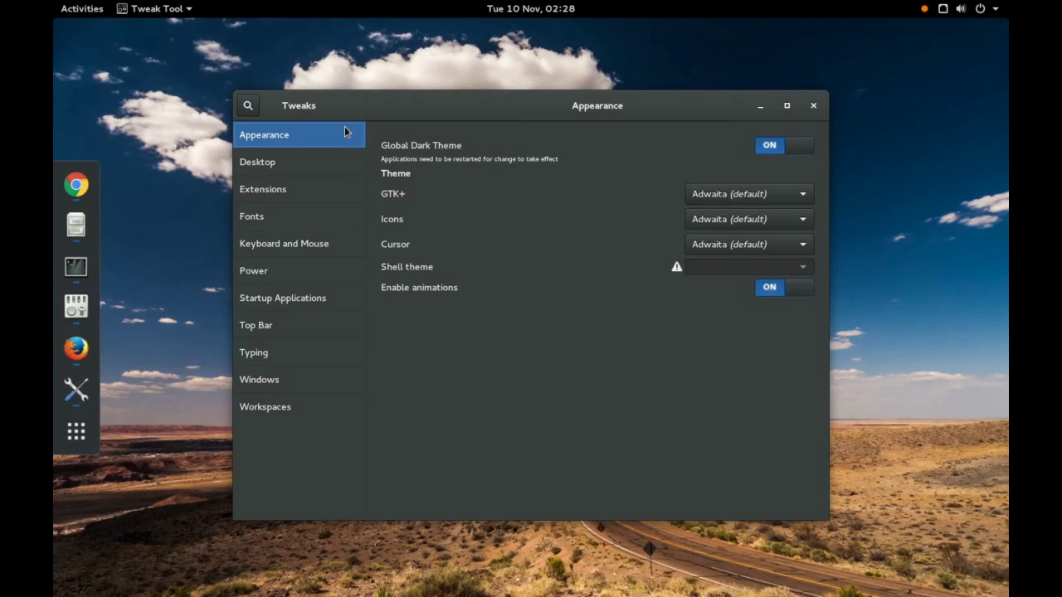
- Toggle Global Dark Theme off then on, restarting Tweak Tool so each change applies
left_click(783, 148)
left_click(813, 106)
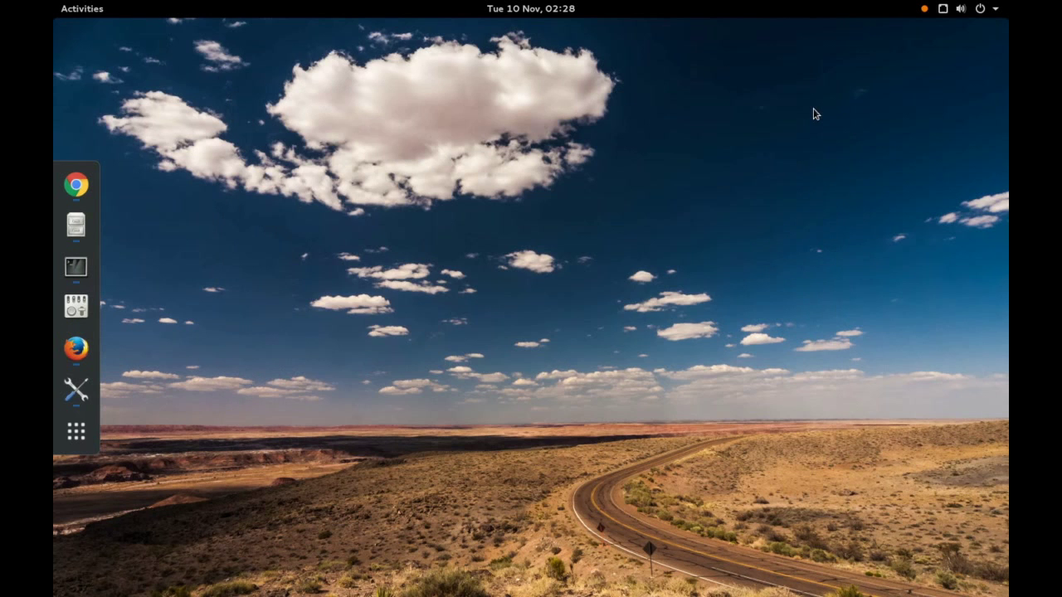
left_click(75, 306)
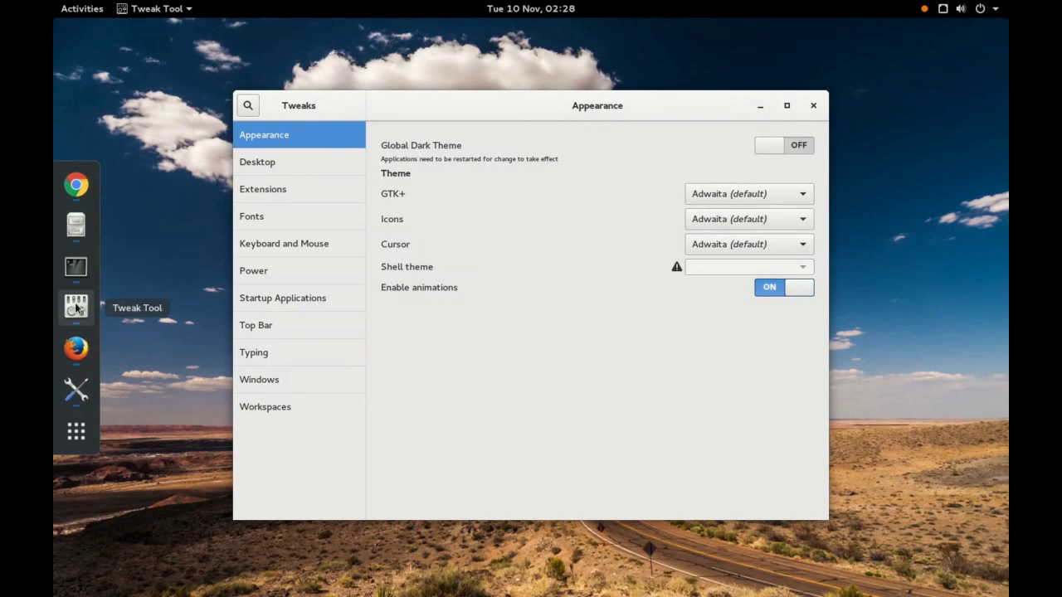
left_click(775, 152)
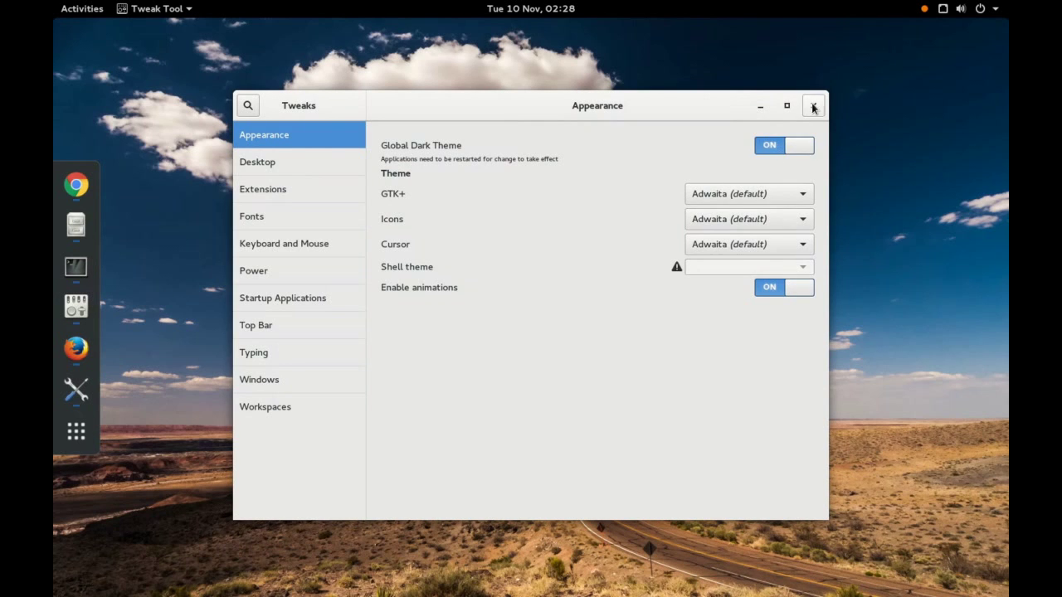
left_click(813, 105)
left_click(81, 315)
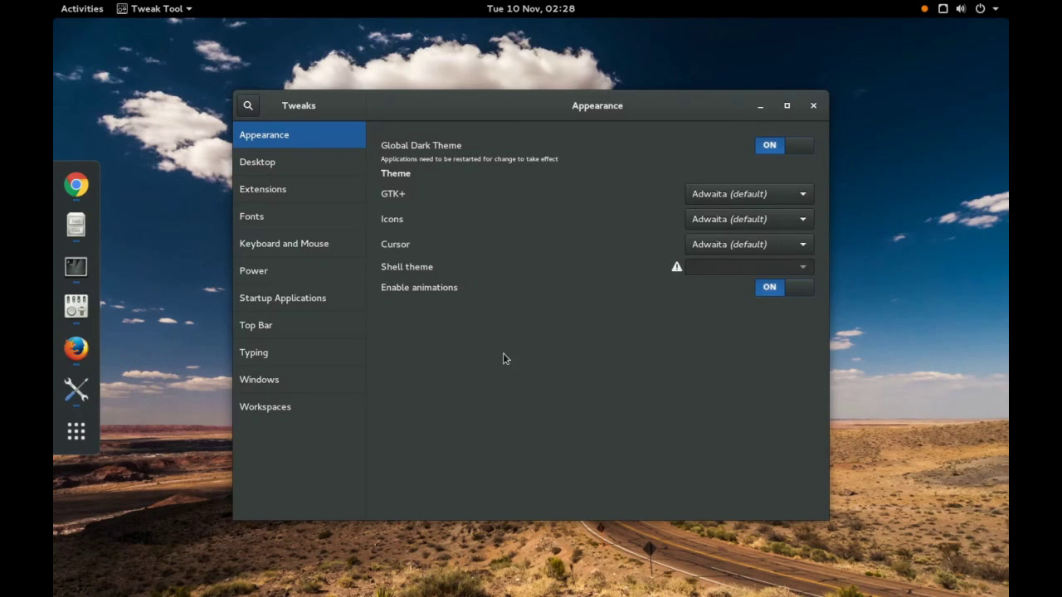
- Show desktop icons then hide them again, view Extensions, and minimize Tweak Tool
left_click(319, 162)
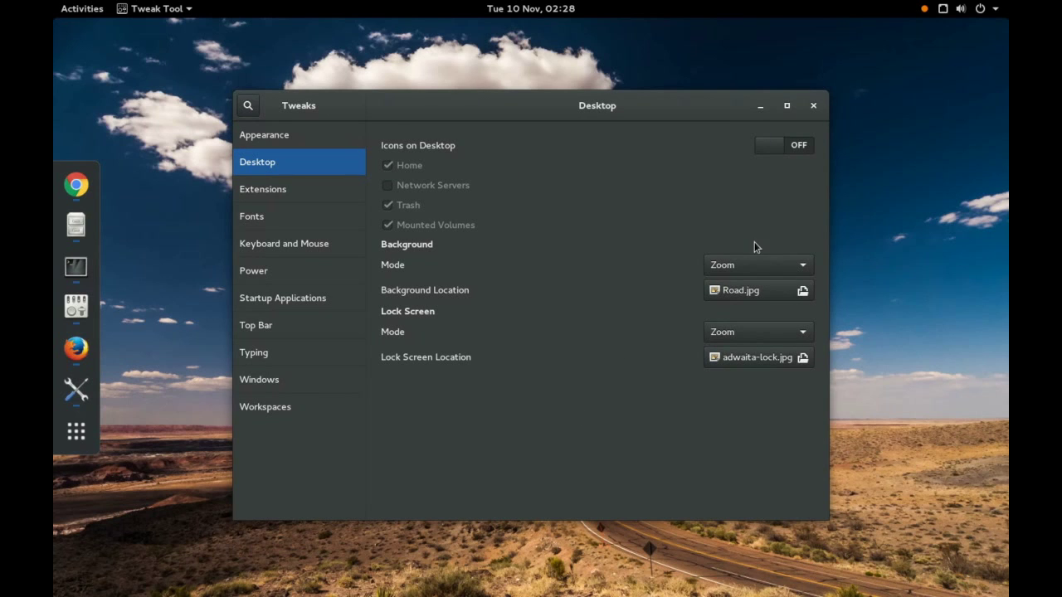
left_click(790, 147)
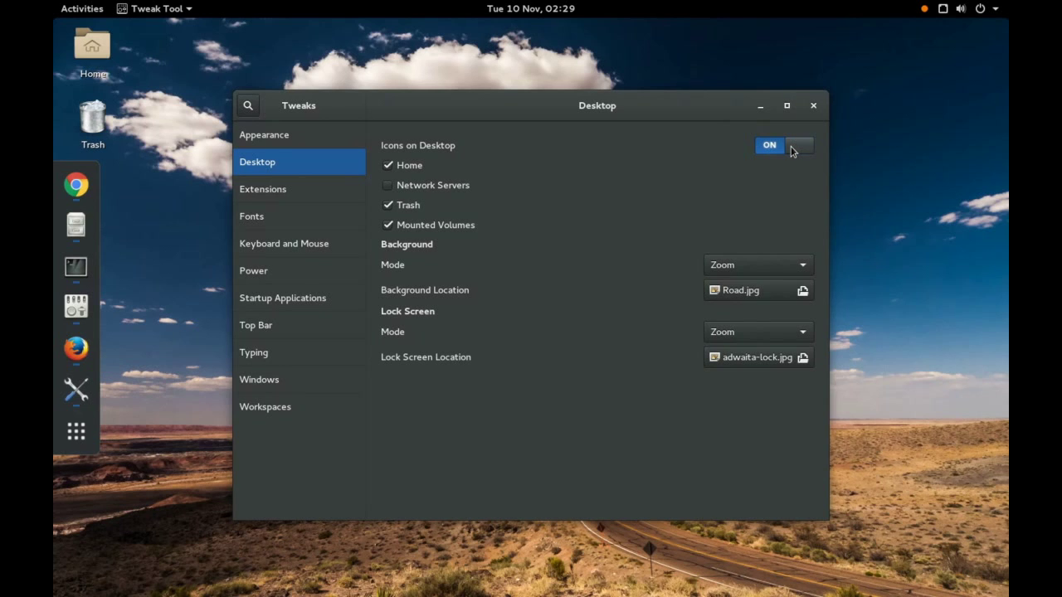
left_click(791, 147)
left_click(314, 197)
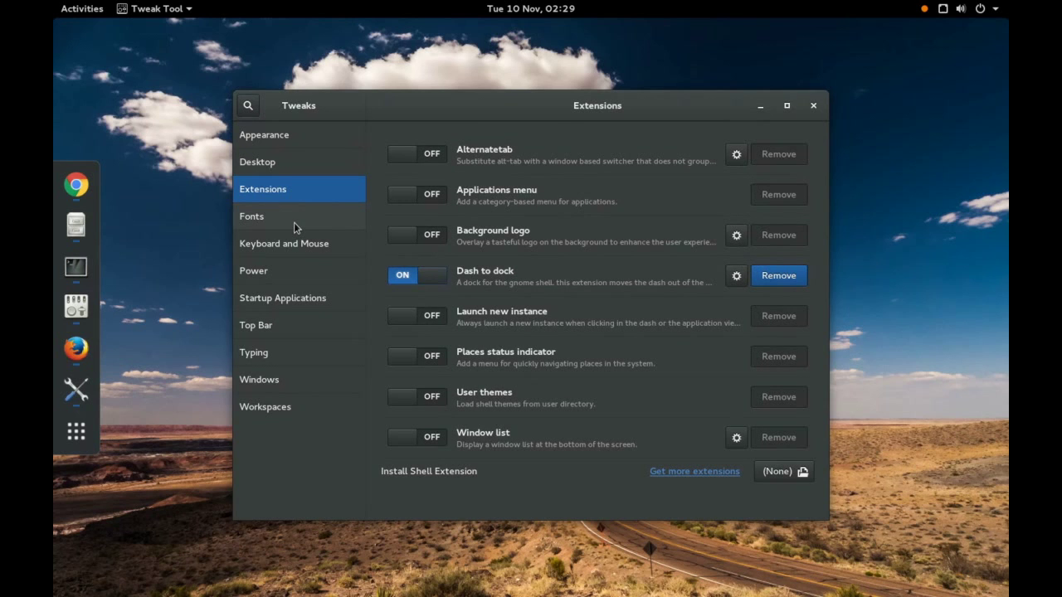
left_click(756, 108)
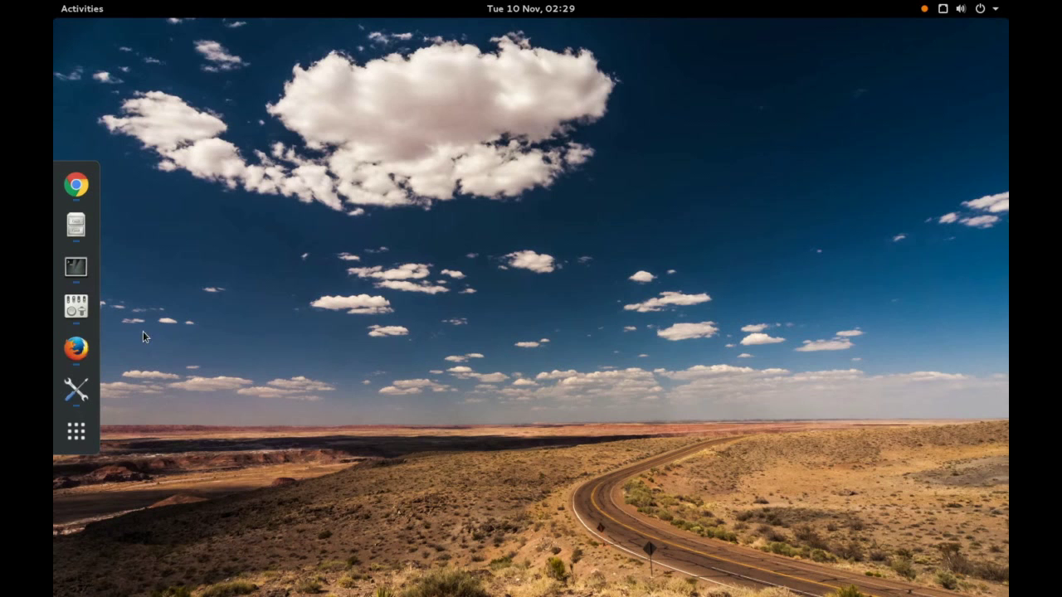
- Launch and minimize Firefox, then bring up GNOME Settings
left_click(75, 349)
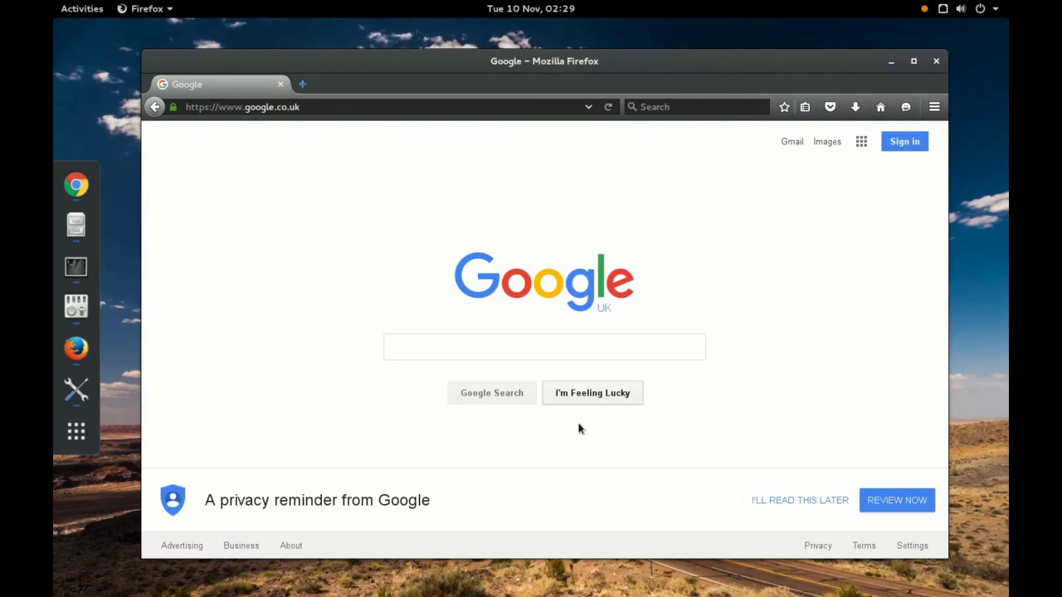
left_click(891, 63)
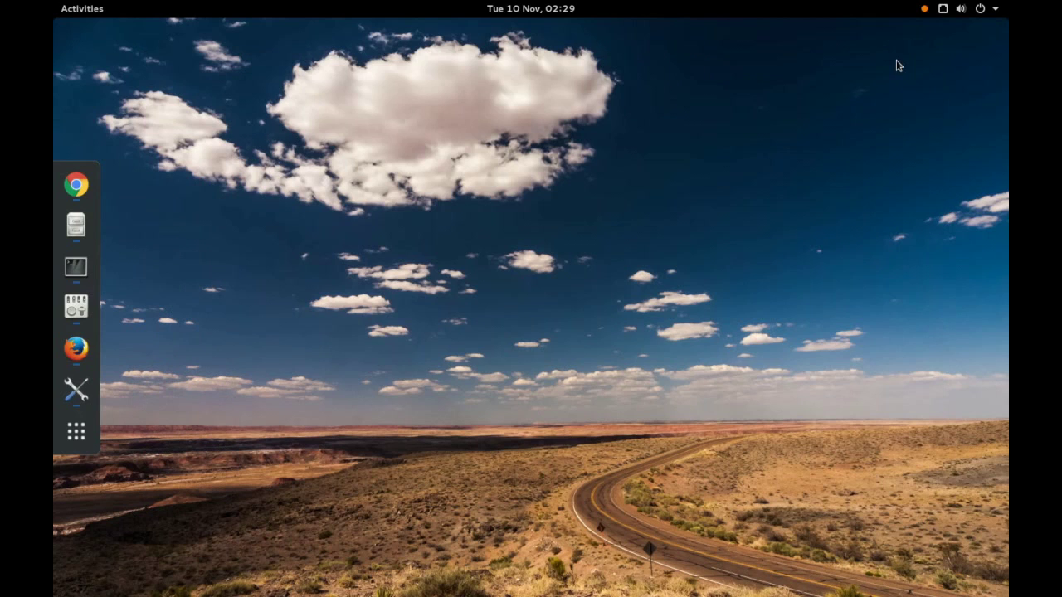
left_click(75, 389)
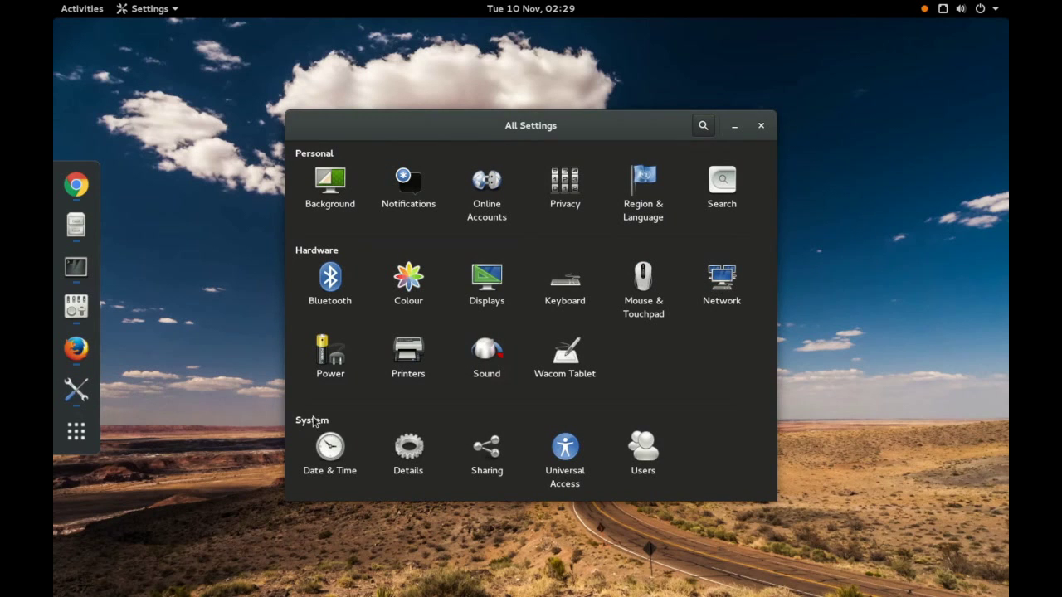
- Set the desktop background to the blue textured wallpaper
left_click(337, 184)
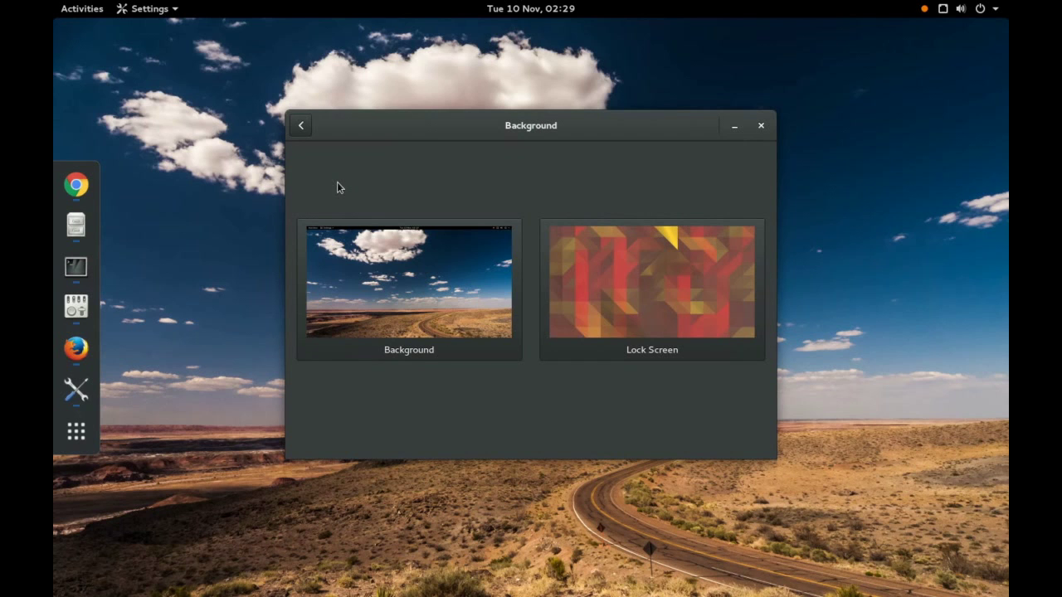
left_click(455, 304)
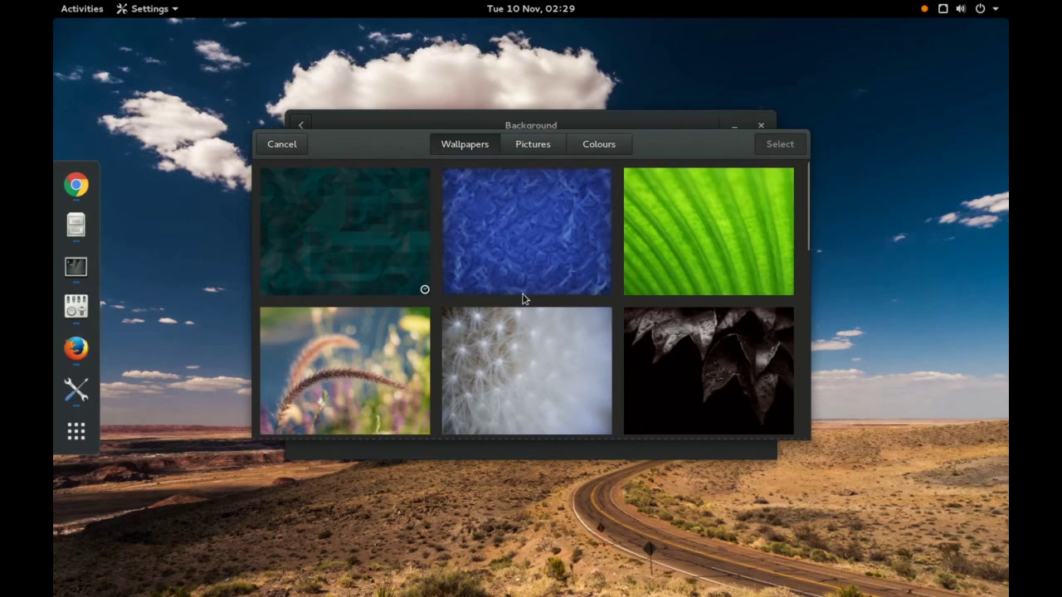
left_click(550, 236)
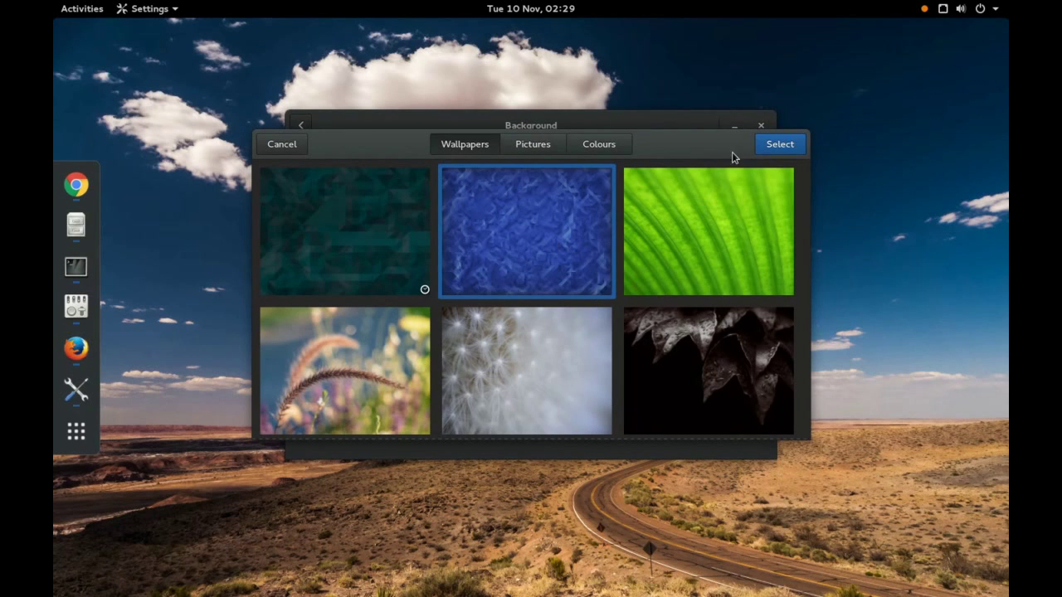
left_click(775, 147)
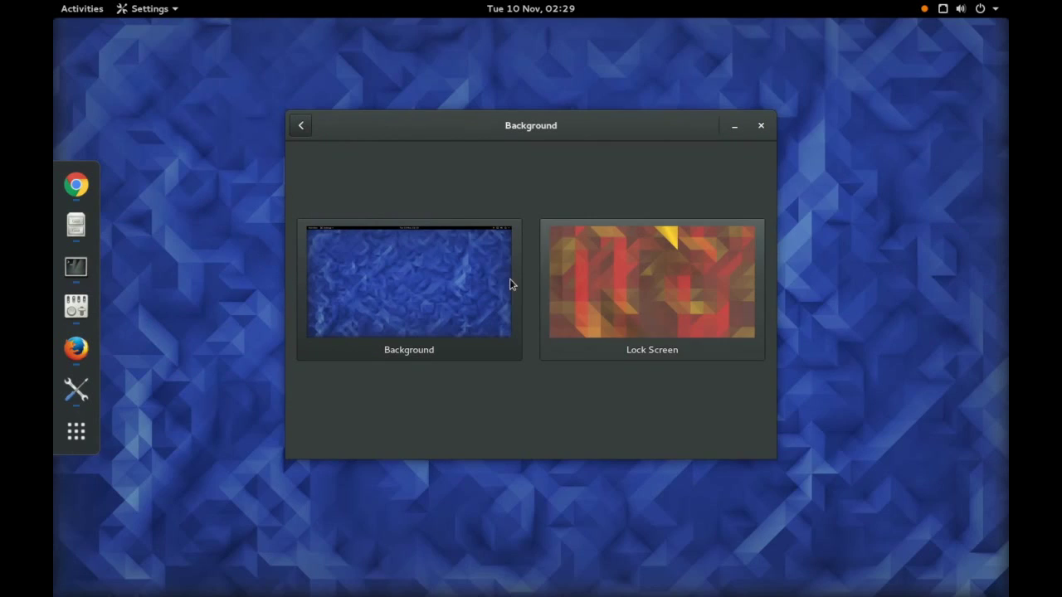
- Scroll the wallpaper list and apply the green textured wallpaper by double-clicking it
left_click(459, 300)
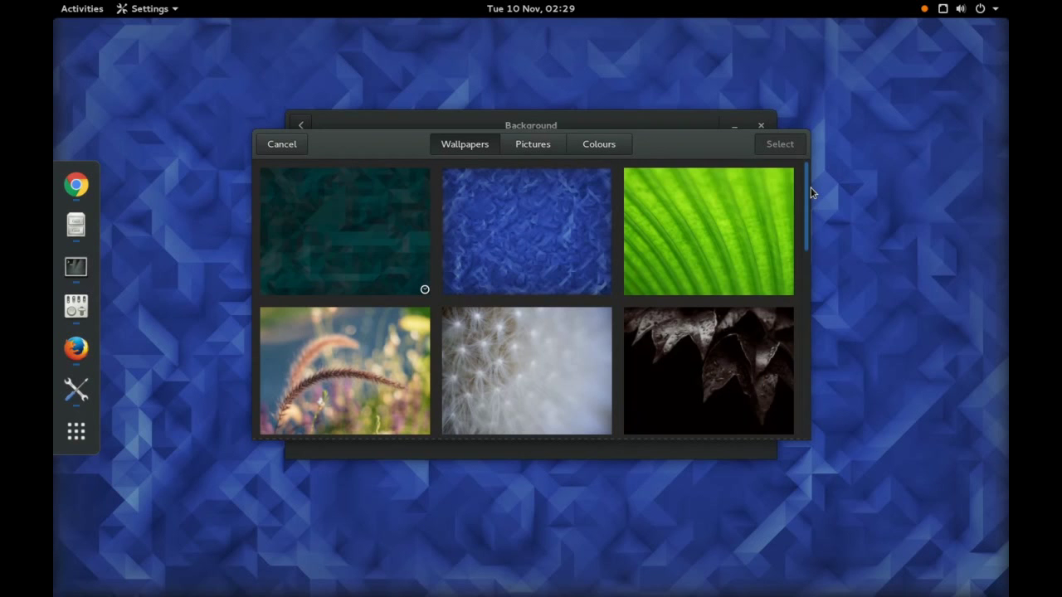
left_click_drag(811, 195, 796, 262)
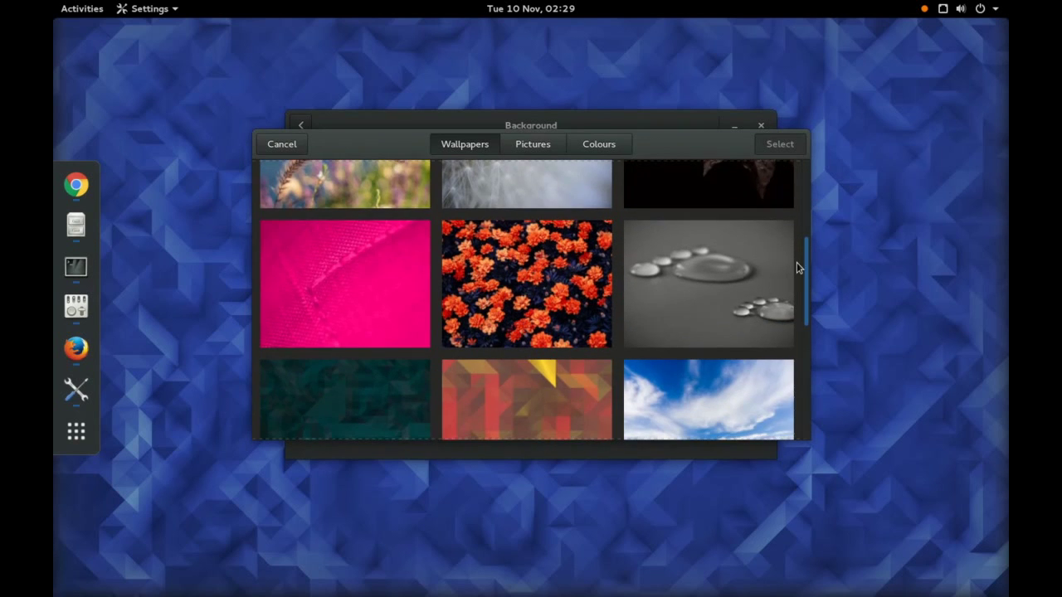
scroll(421, 324, "down", 5)
double_click(423, 325)
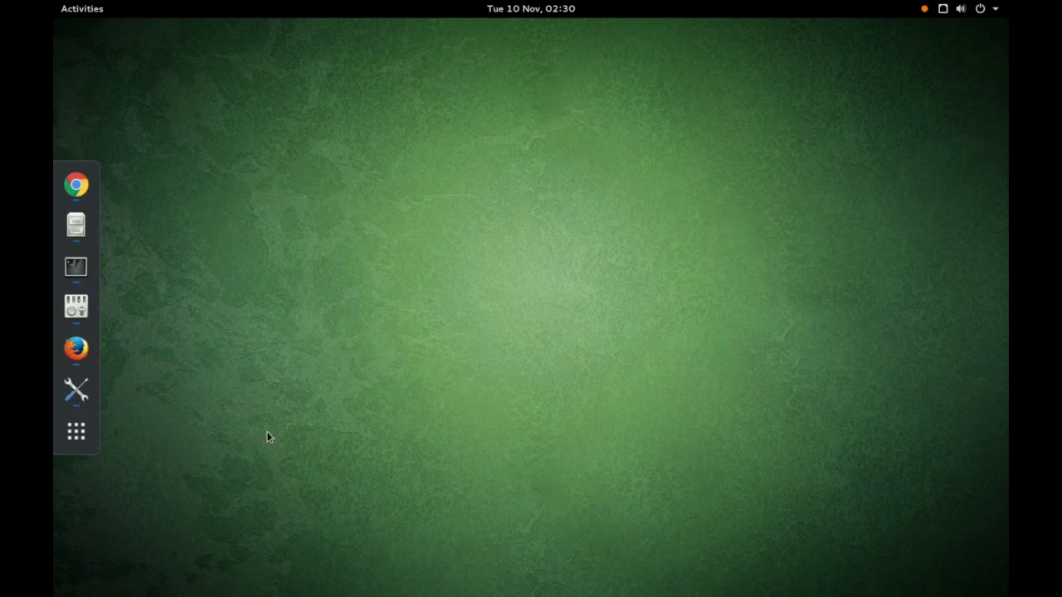
- Show All applications, search 'firefox', then clear the search to return to the full app grid
left_click(83, 434)
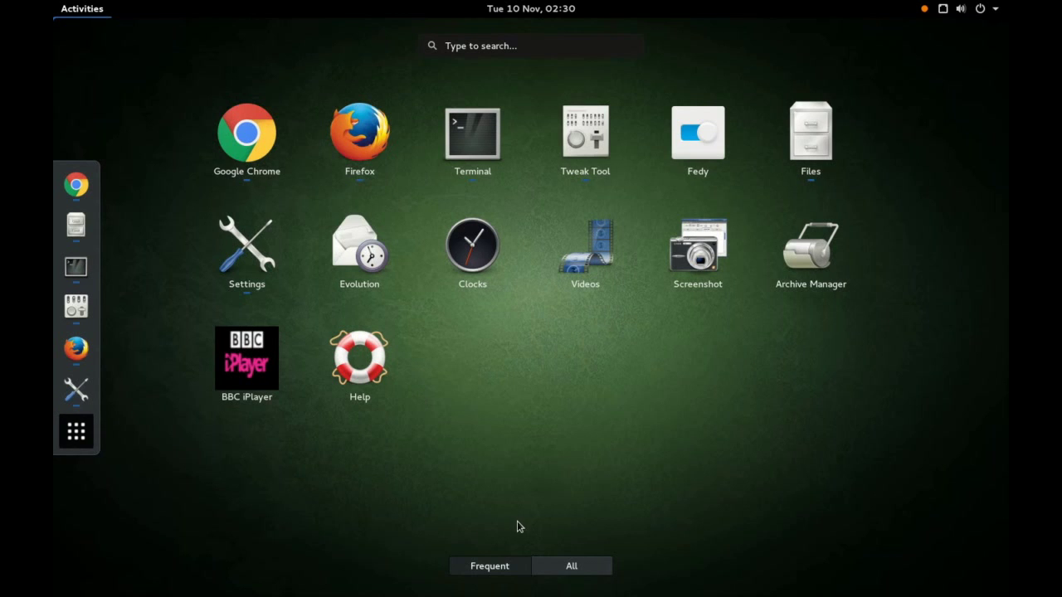
left_click(569, 567)
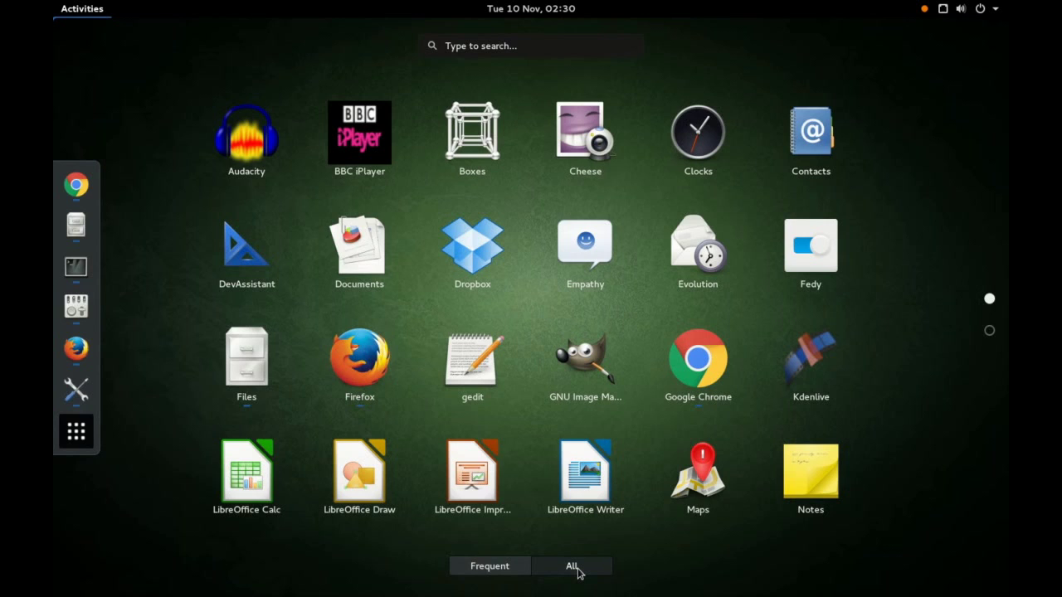
type("firefox")
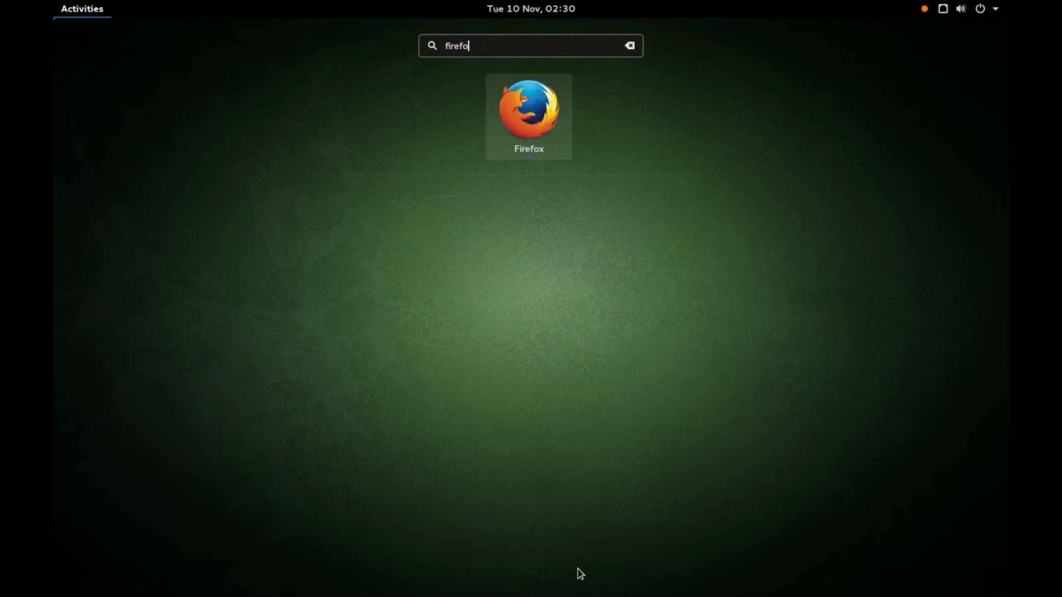
key("BackSpace")
key("BackSpace")
key("BackSpace")
key("BackSpace")
key("BackSpace")
key("BackSpace")
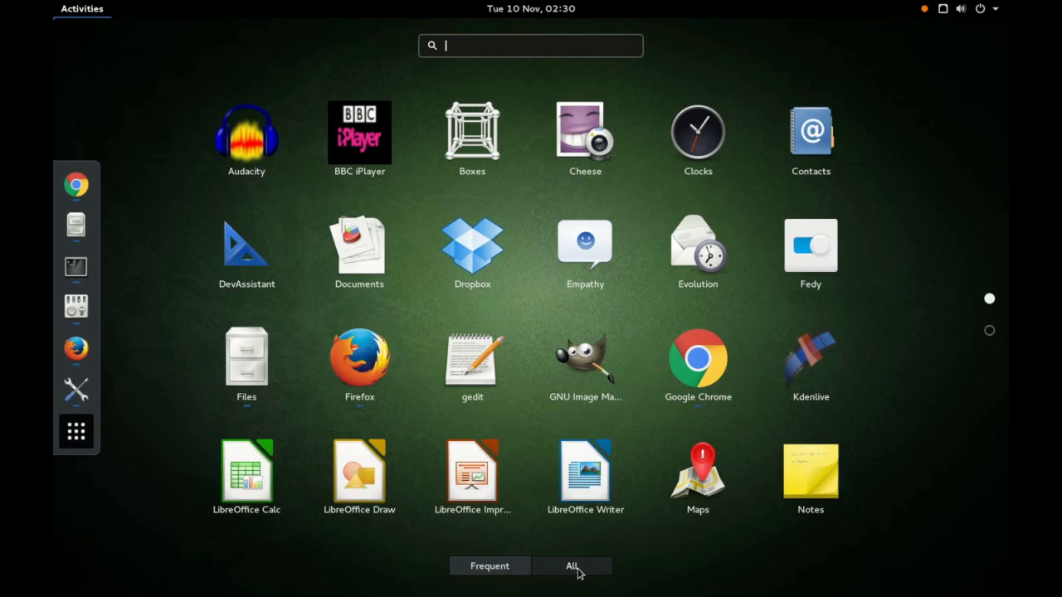
left_click(578, 572)
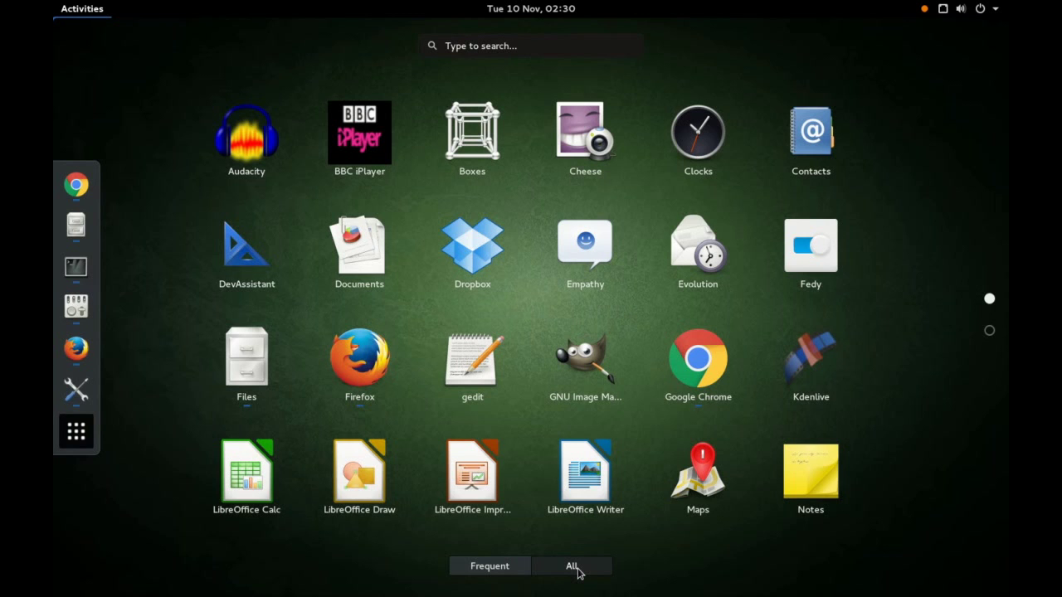
- Return the app grid to page one, launch and minimize Chrome, then open Files on Home
left_click(990, 300)
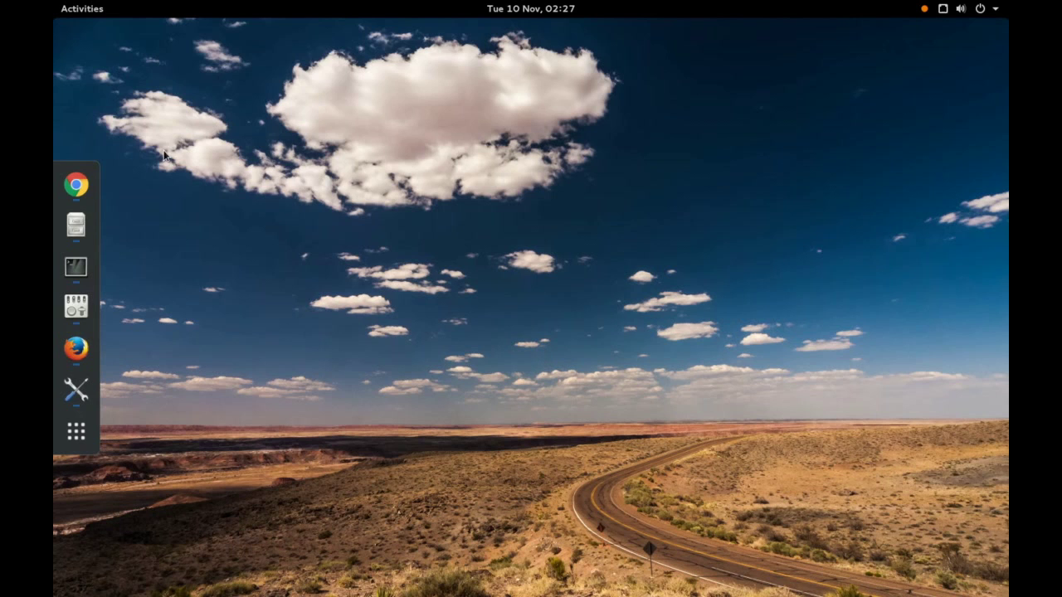
left_click(75, 187)
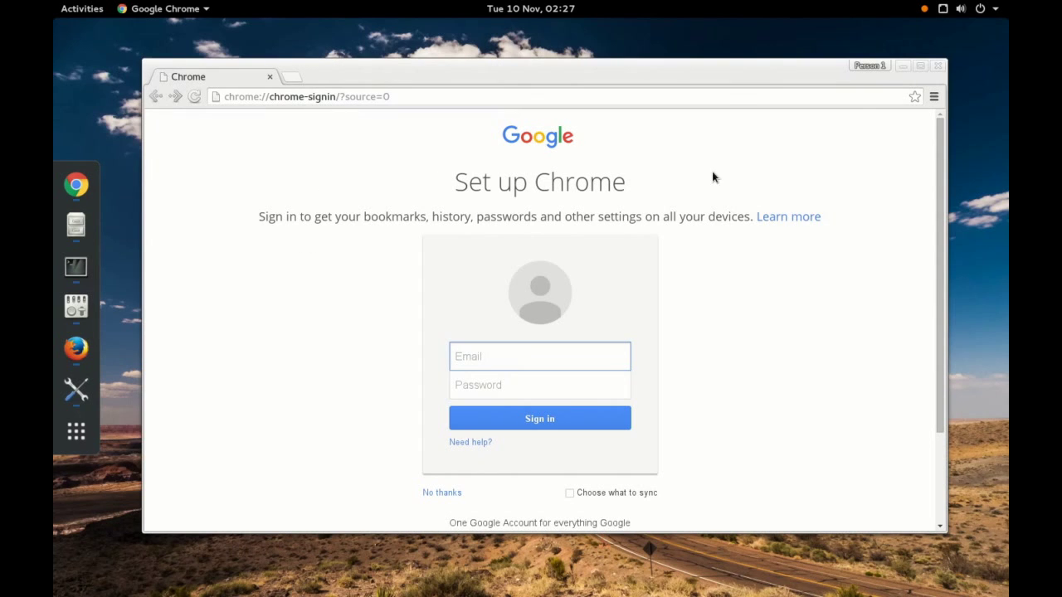
left_click(904, 67)
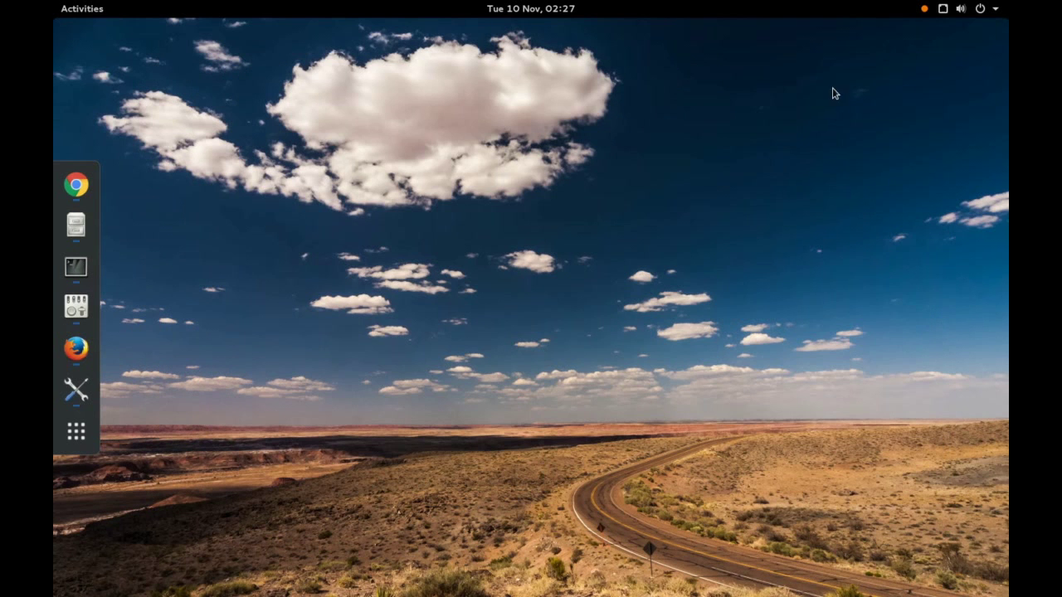
left_click(89, 234)
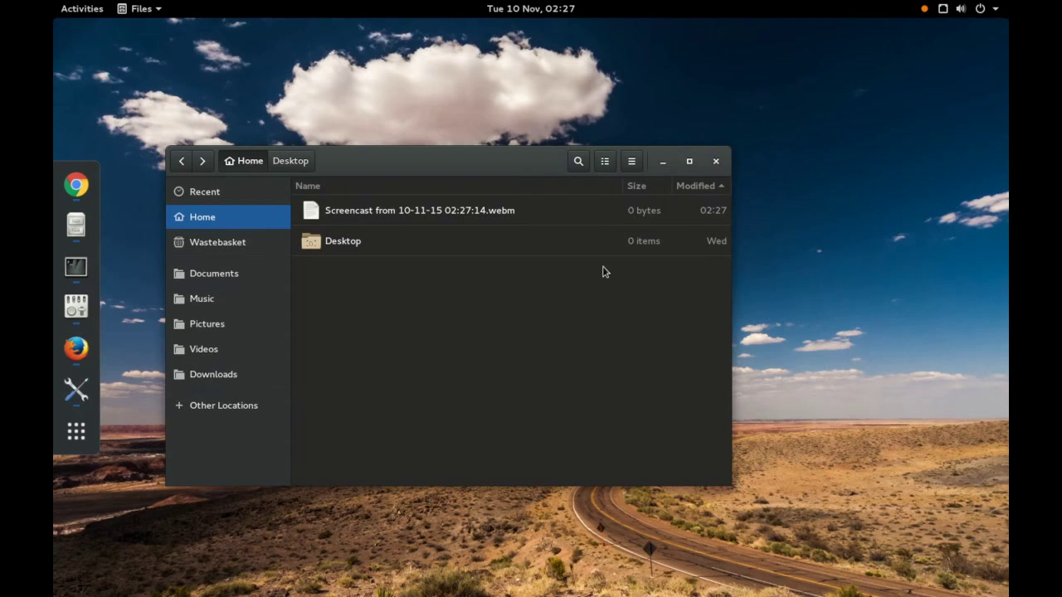
- Minimize and restore the Files window, then move it up and to the right
left_click(664, 162)
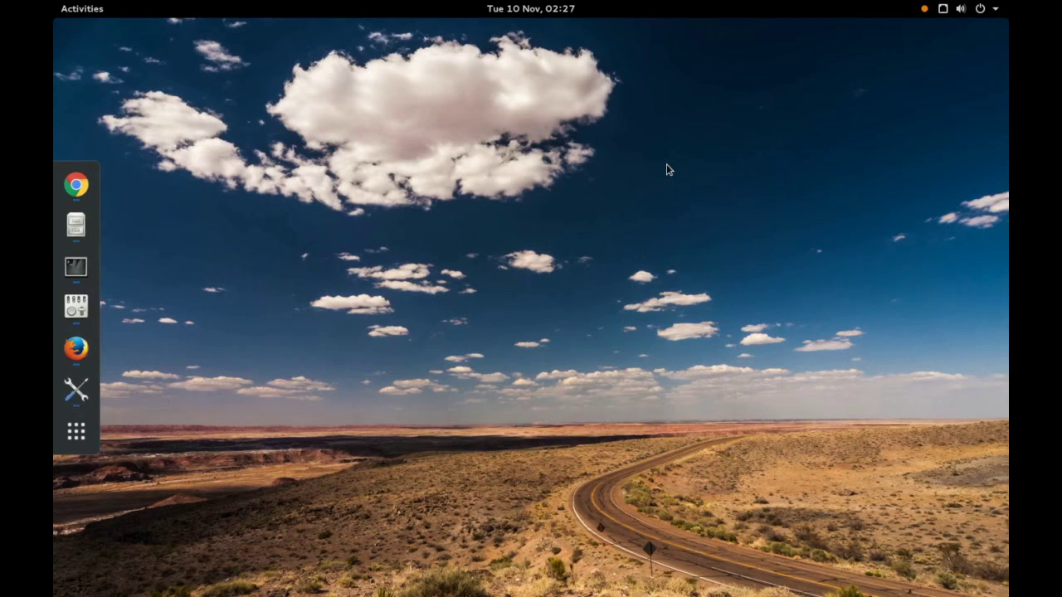
left_click(92, 229)
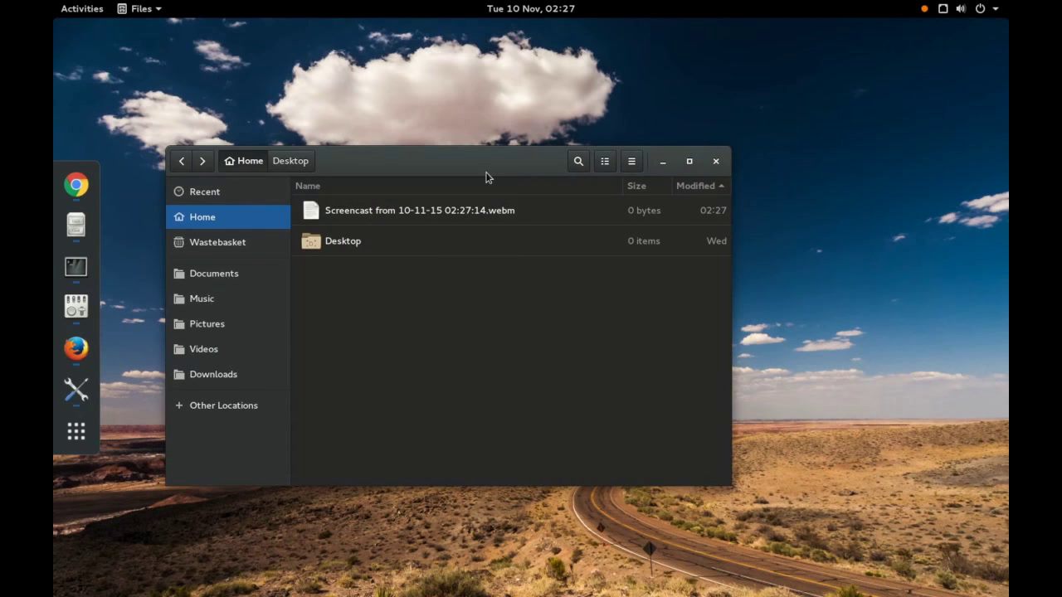
left_click_drag(486, 175, 543, 150)
- Show the Home folder as icons, zoom from smallest to largest and back, then return to list view
left_click(666, 141)
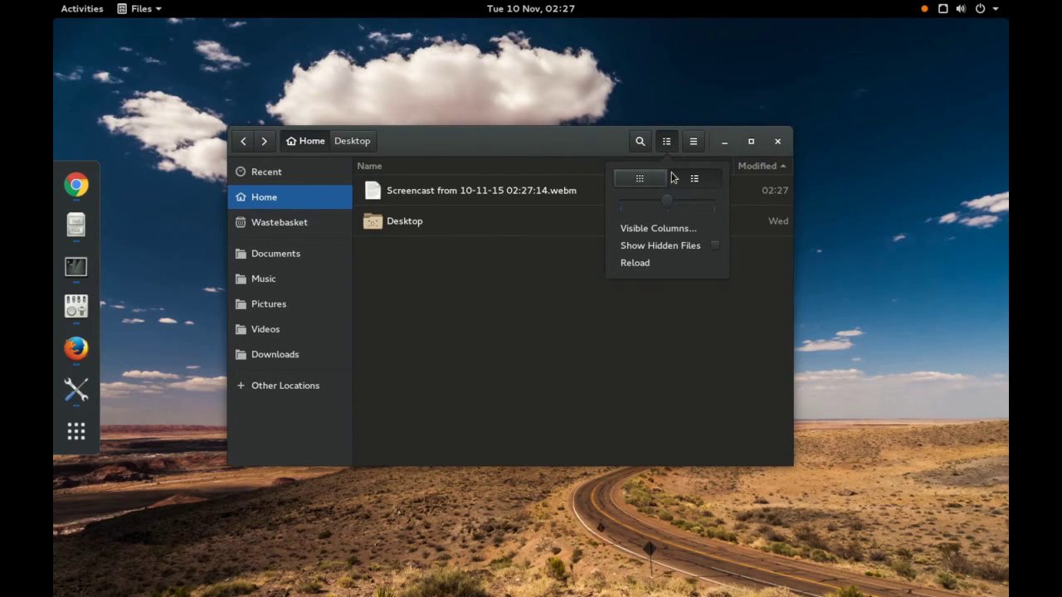
left_click(652, 180)
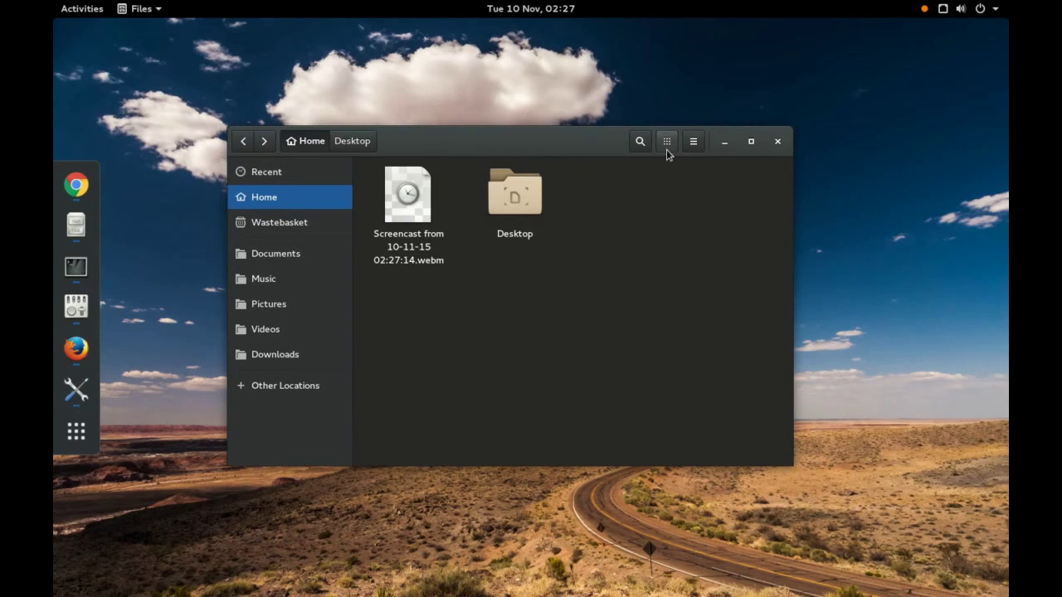
left_click(666, 141)
left_click(651, 202)
left_click_drag(627, 207, 727, 211)
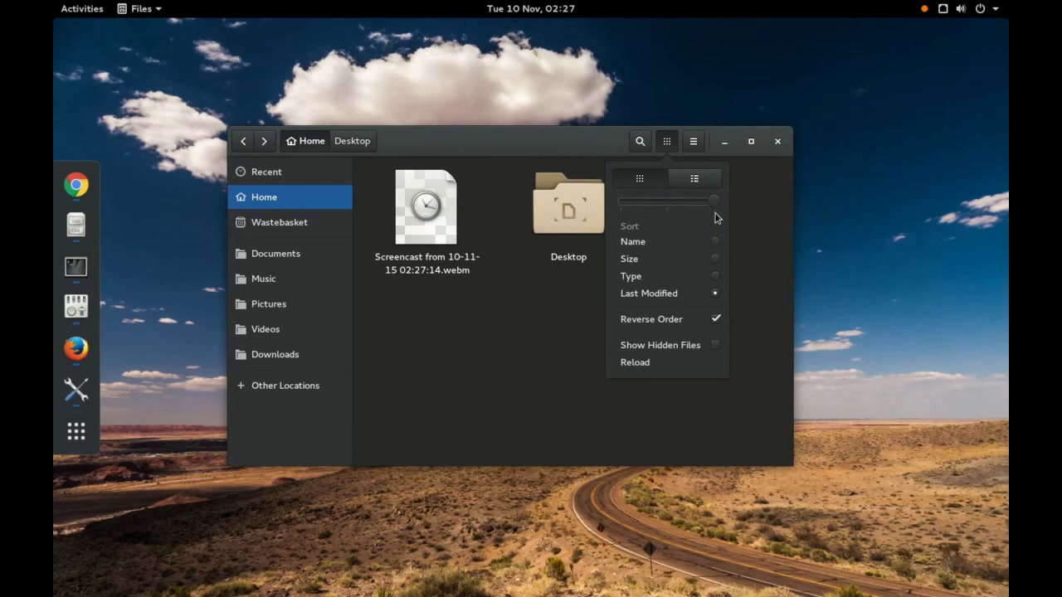
left_click_drag(713, 209, 615, 203)
left_click(695, 179)
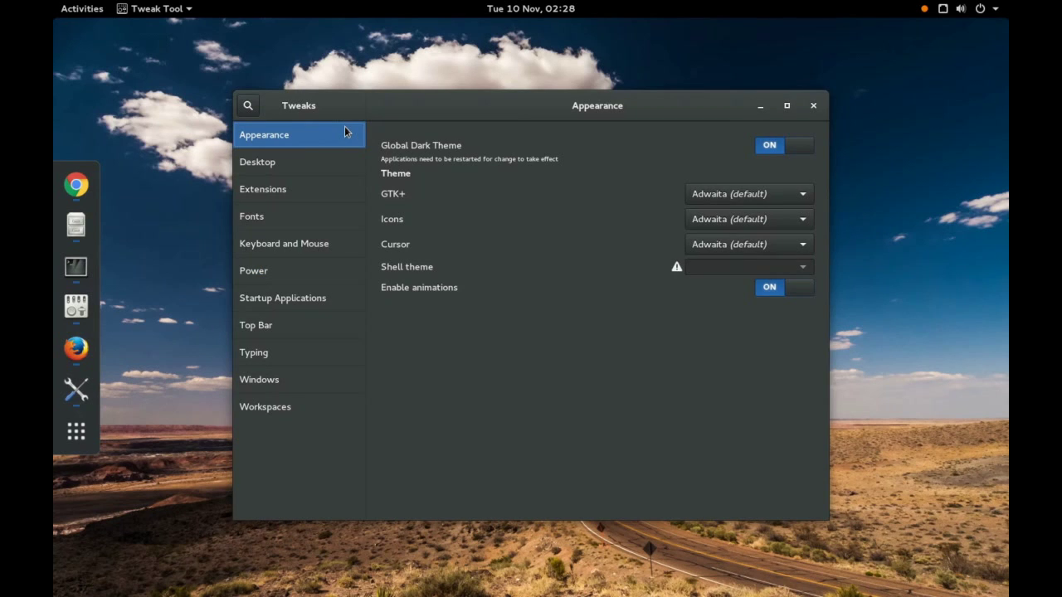
- Turn Global Dark Theme off and back on, restarting Tweak Tool after each change
left_click(782, 155)
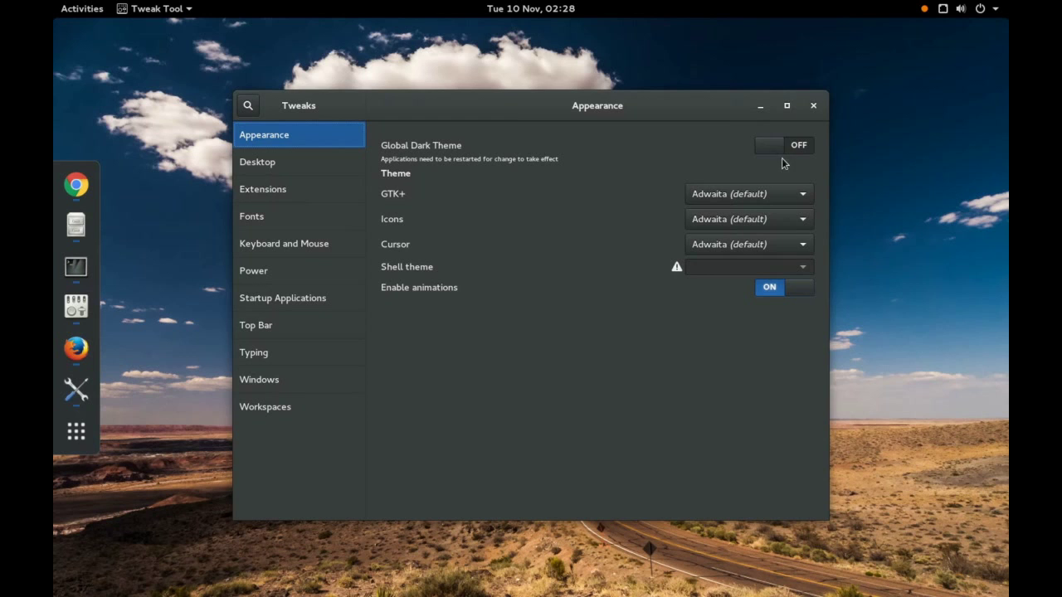
left_click(813, 105)
left_click(77, 306)
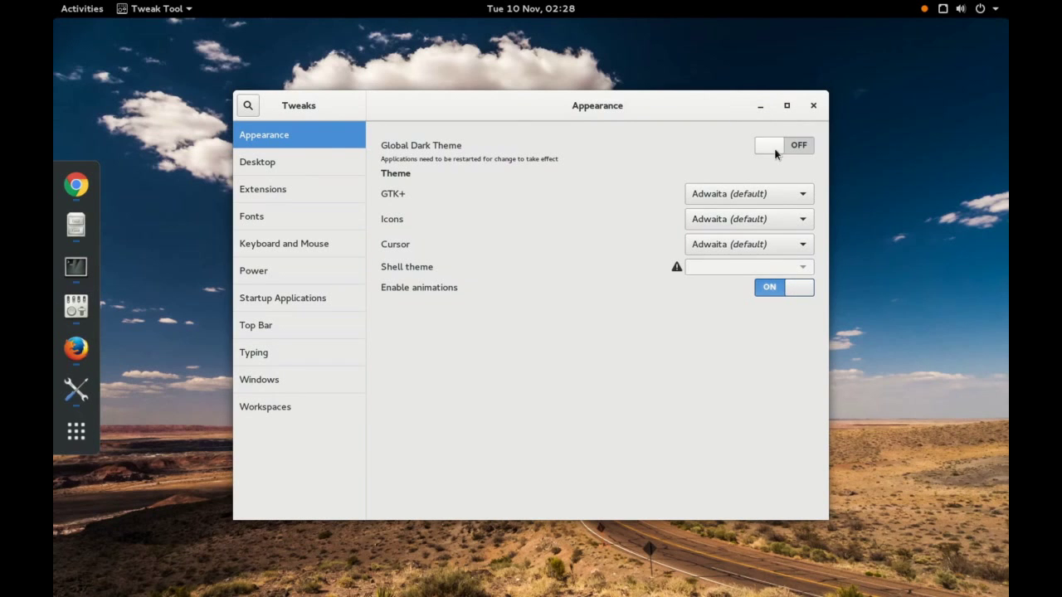
left_click(775, 154)
left_click(813, 105)
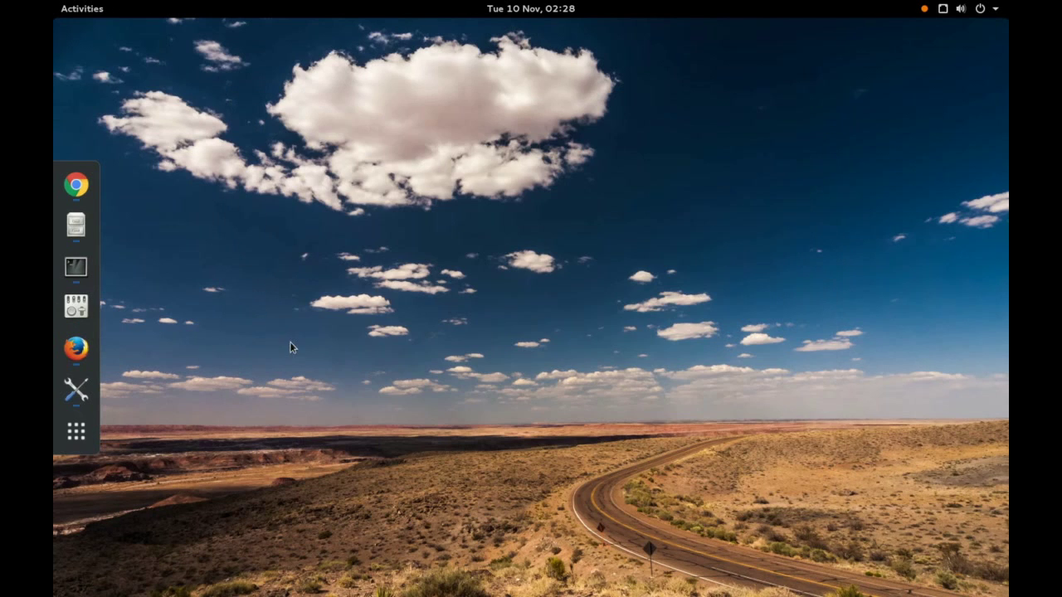
left_click(80, 316)
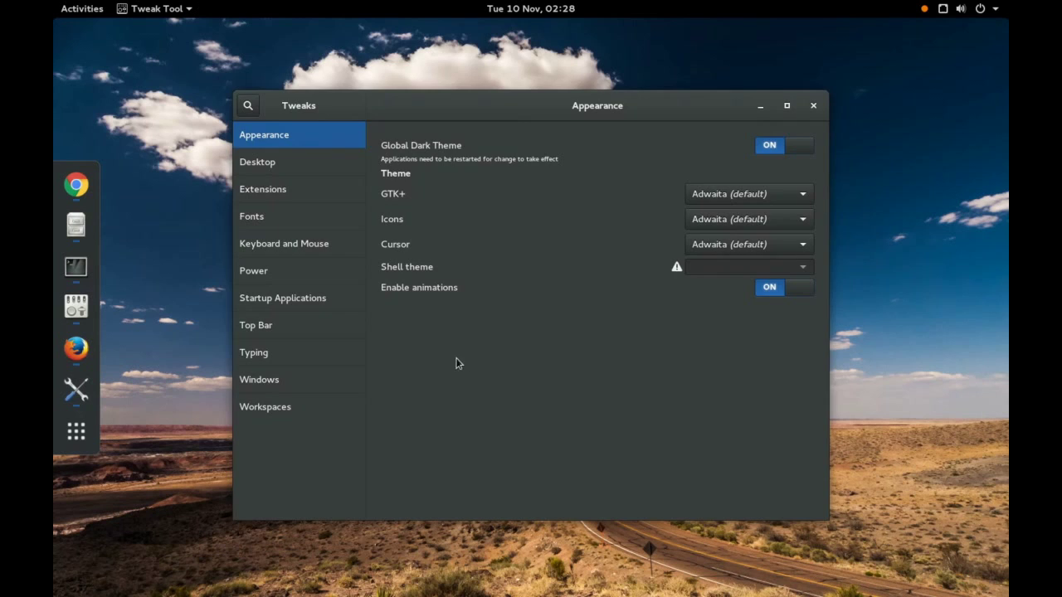
- Switch Icons on Desktop on then off again, and view the Extensions list
left_click(317, 161)
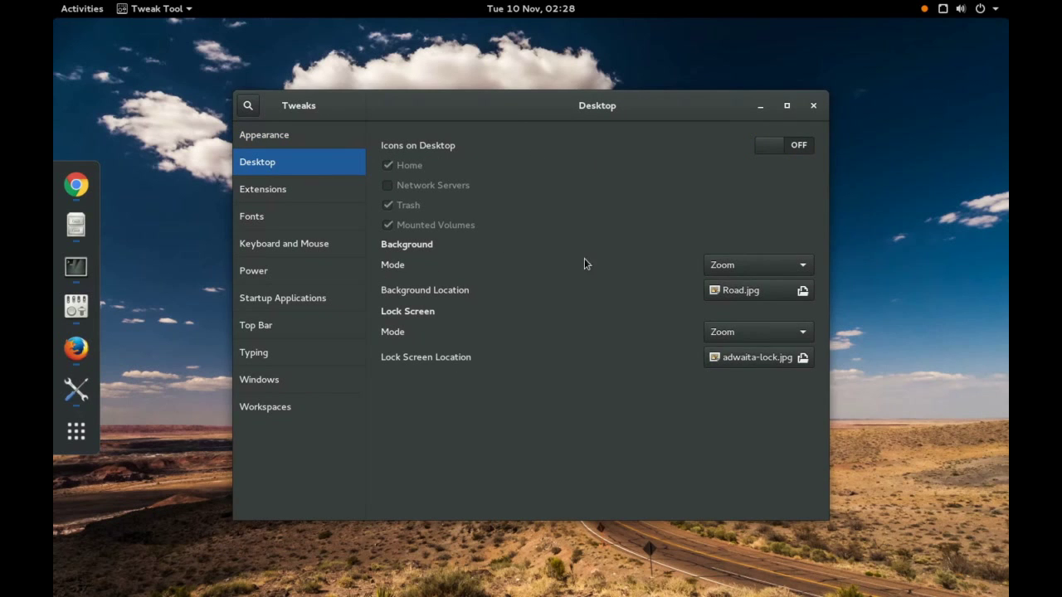
left_click(793, 148)
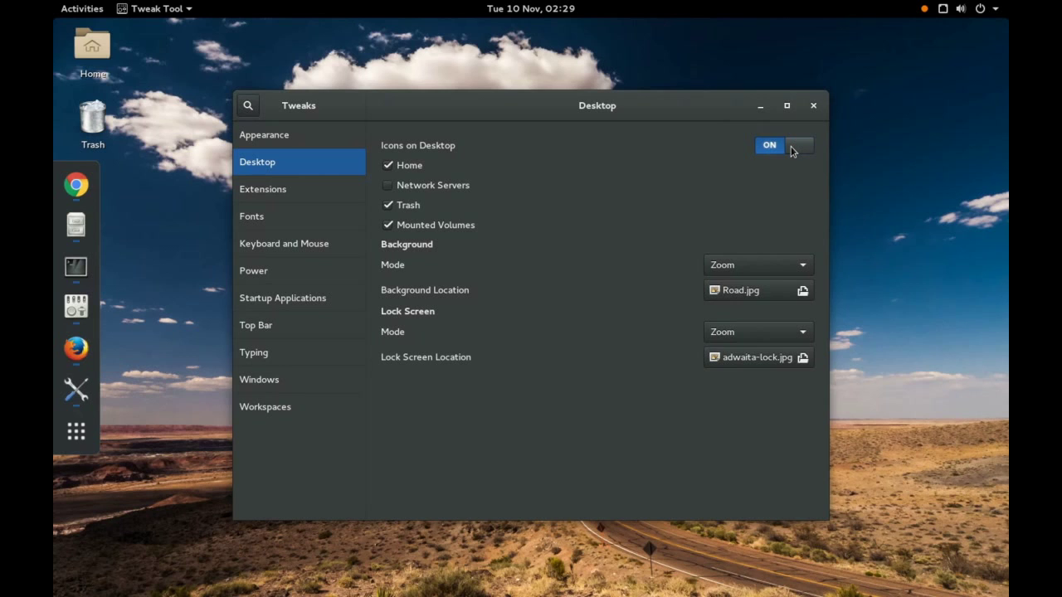
left_click(792, 148)
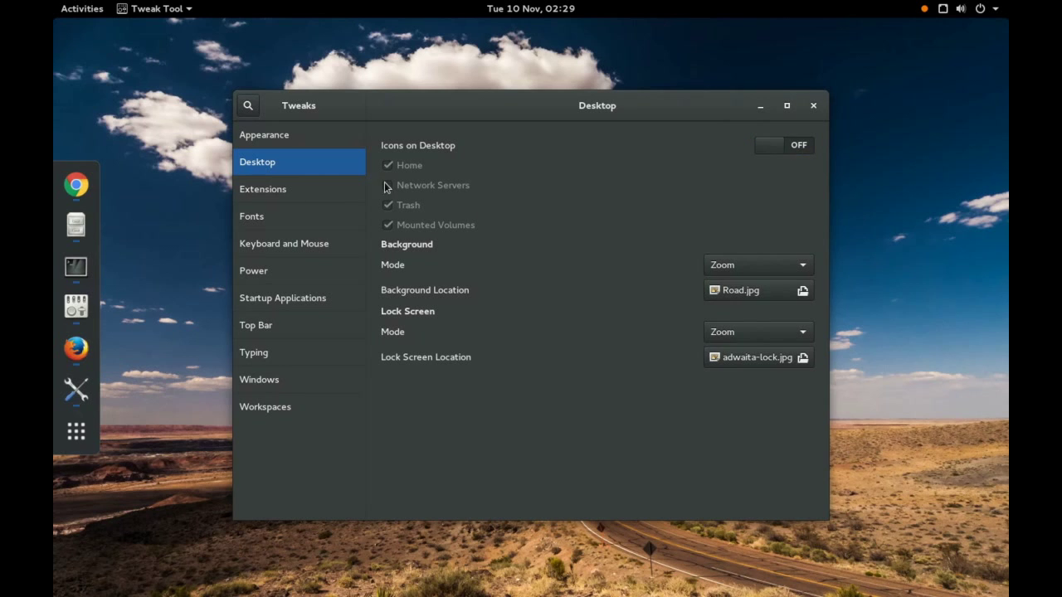
left_click(315, 194)
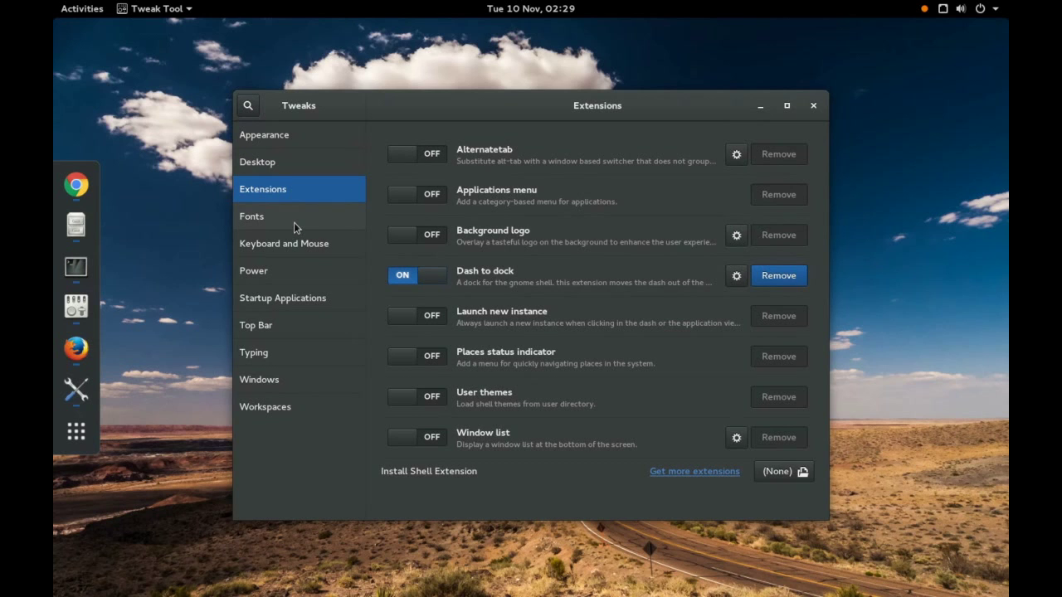
- Minimize Tweaks, open and minimize Firefox, then open the All Settings overview
left_click(757, 108)
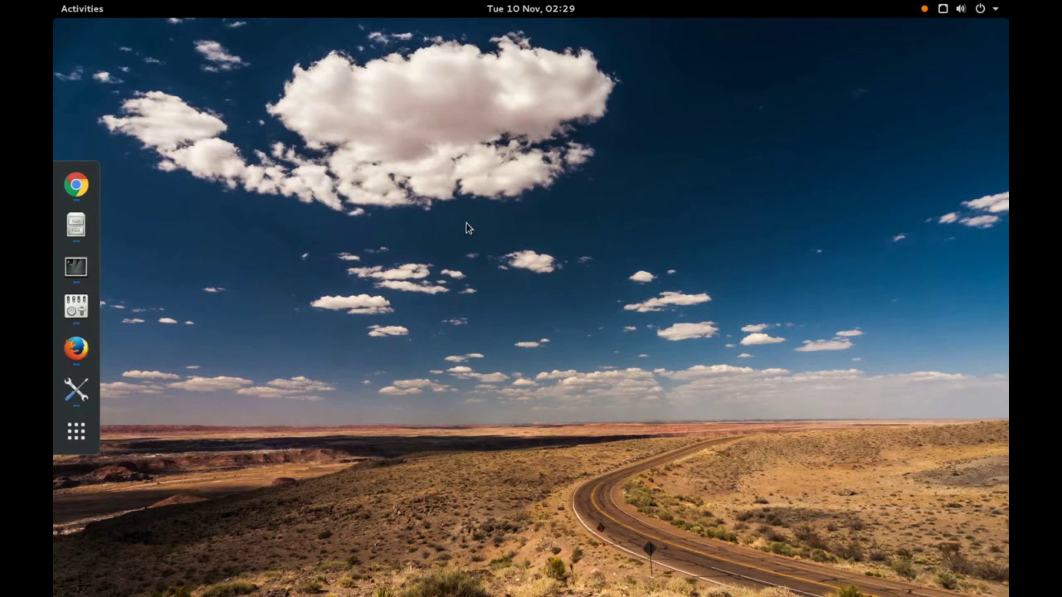
left_click(75, 350)
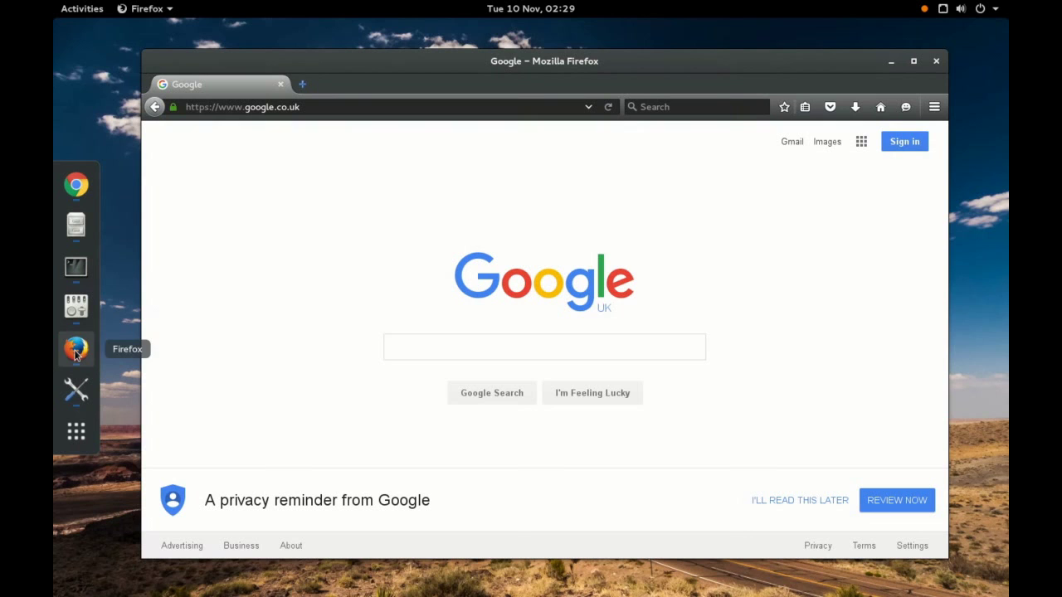
left_click(891, 63)
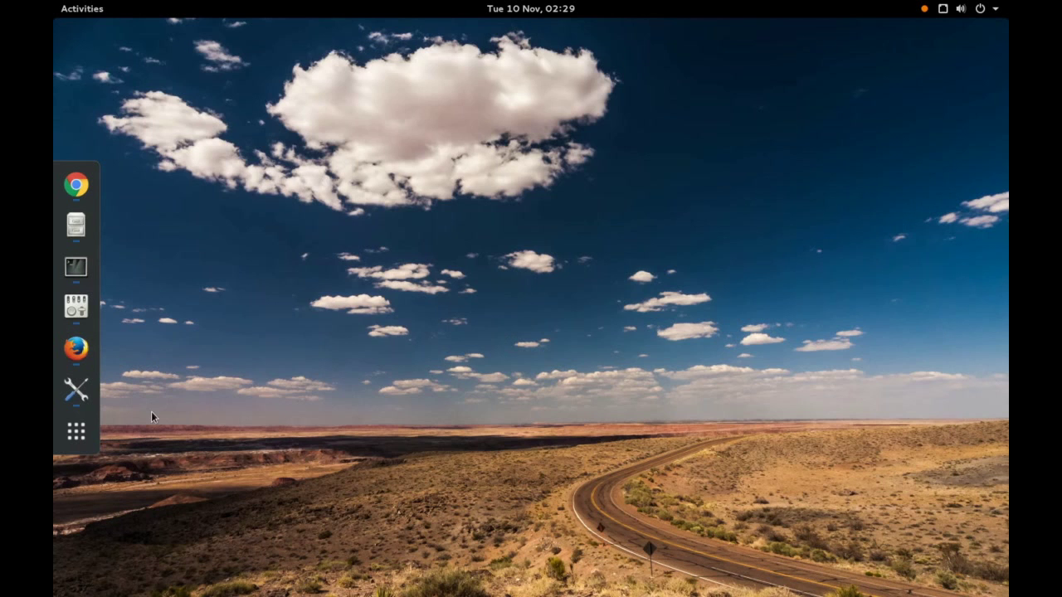
left_click(75, 390)
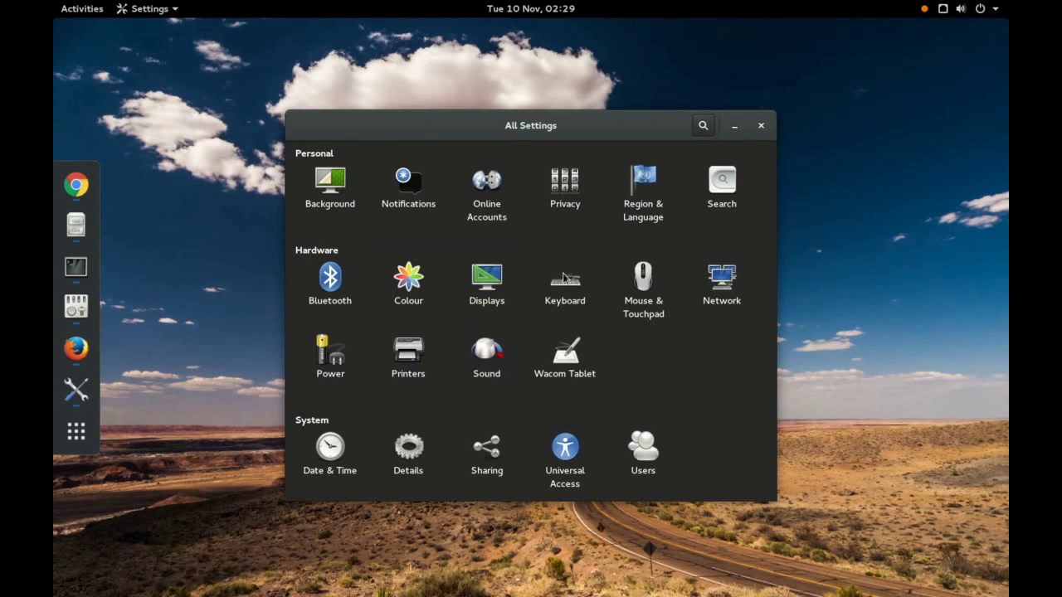
- Set the desktop background to the blue textured wallpaper from Background settings
left_click(339, 186)
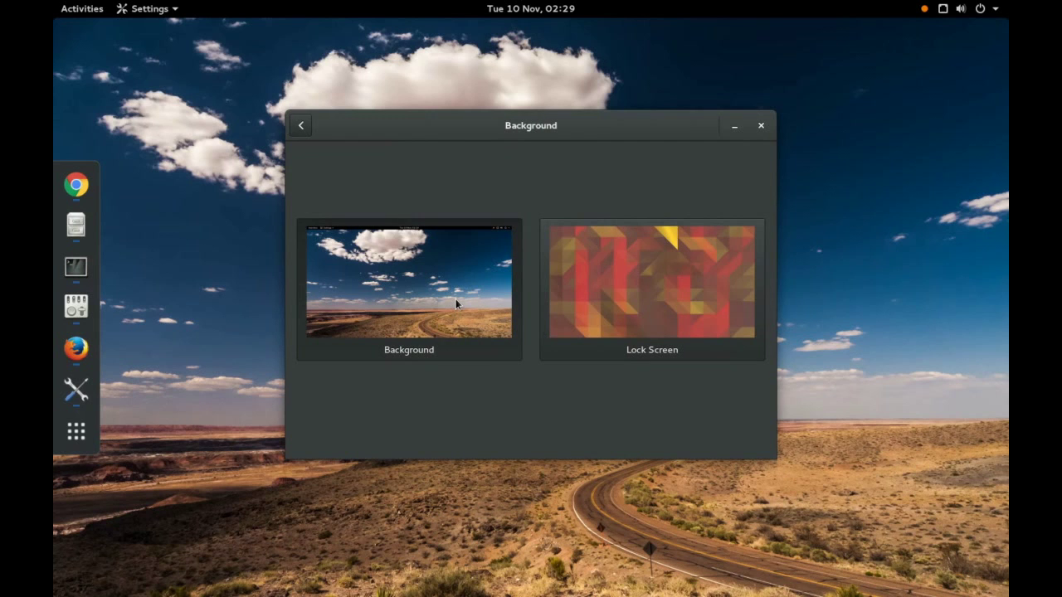
left_click(456, 303)
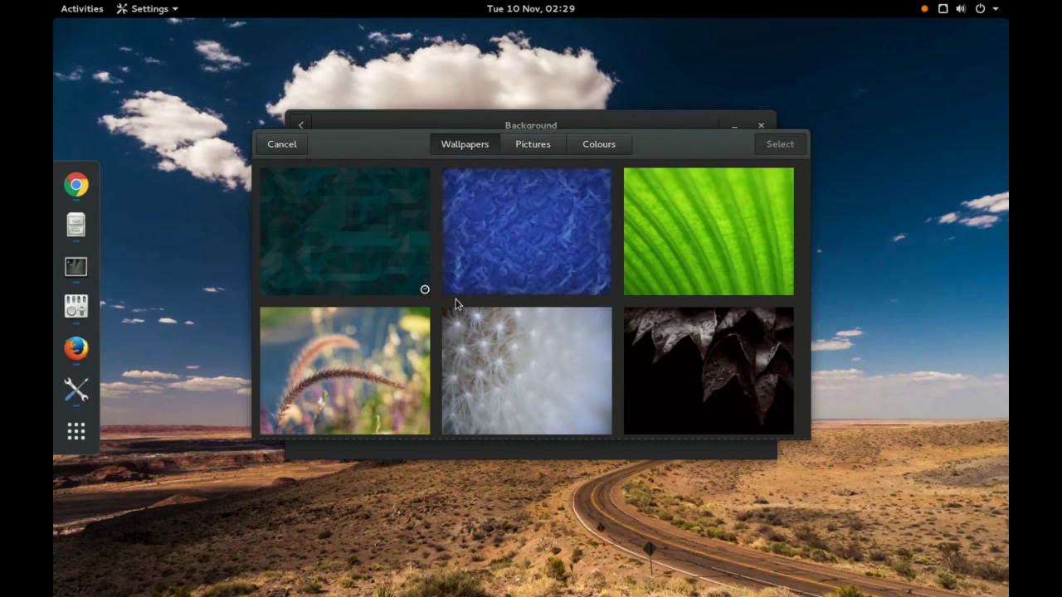
left_click(551, 236)
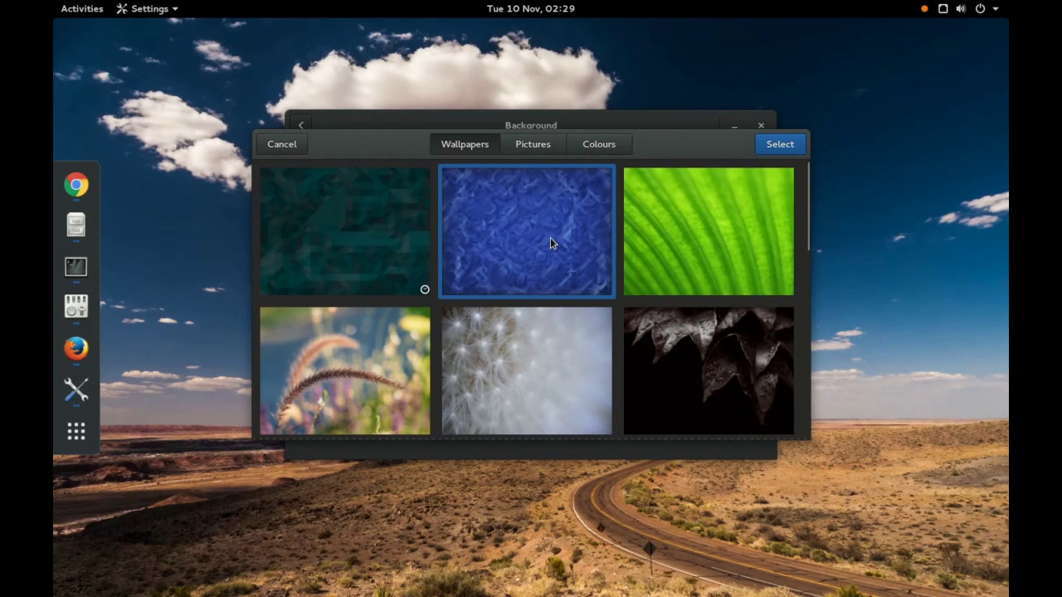
left_click(772, 149)
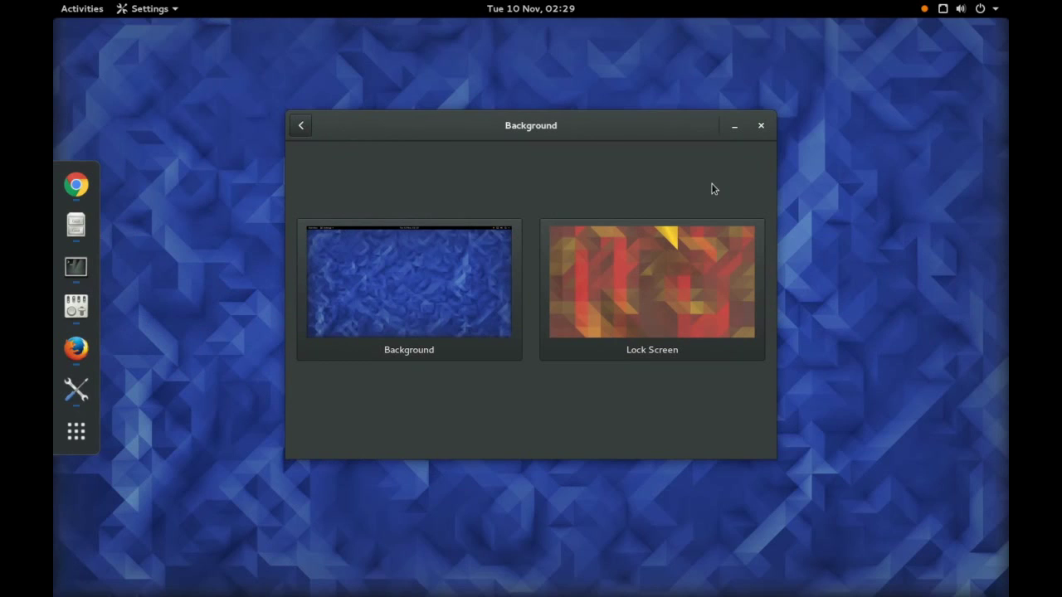
- Reopen the wallpaper choices, scroll down and pick the dark green textured wallpaper
left_click(458, 300)
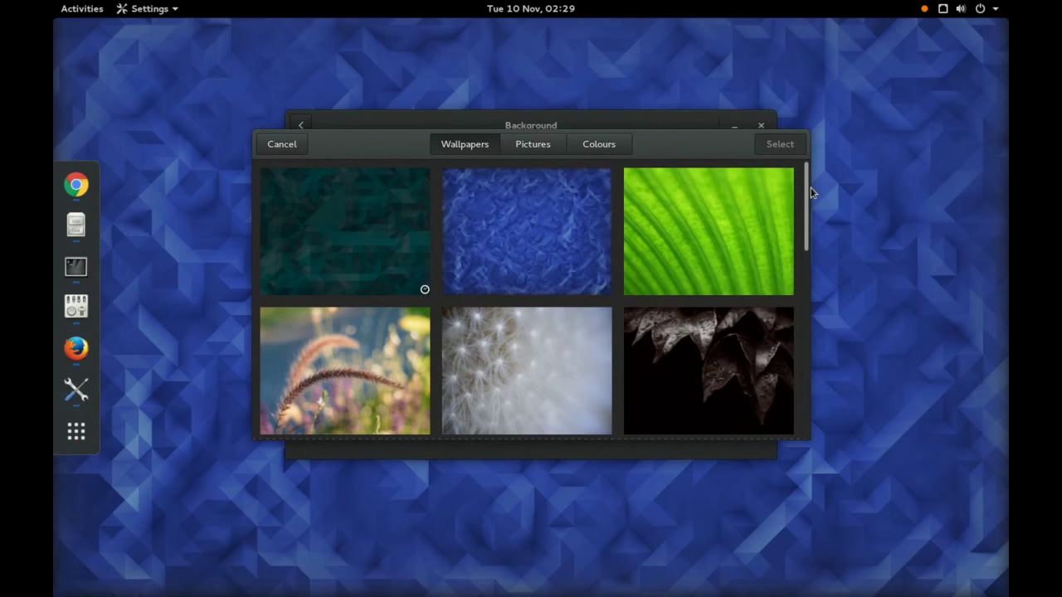
scroll(794, 235, "down", 3)
left_click_drag(796, 235, 797, 321)
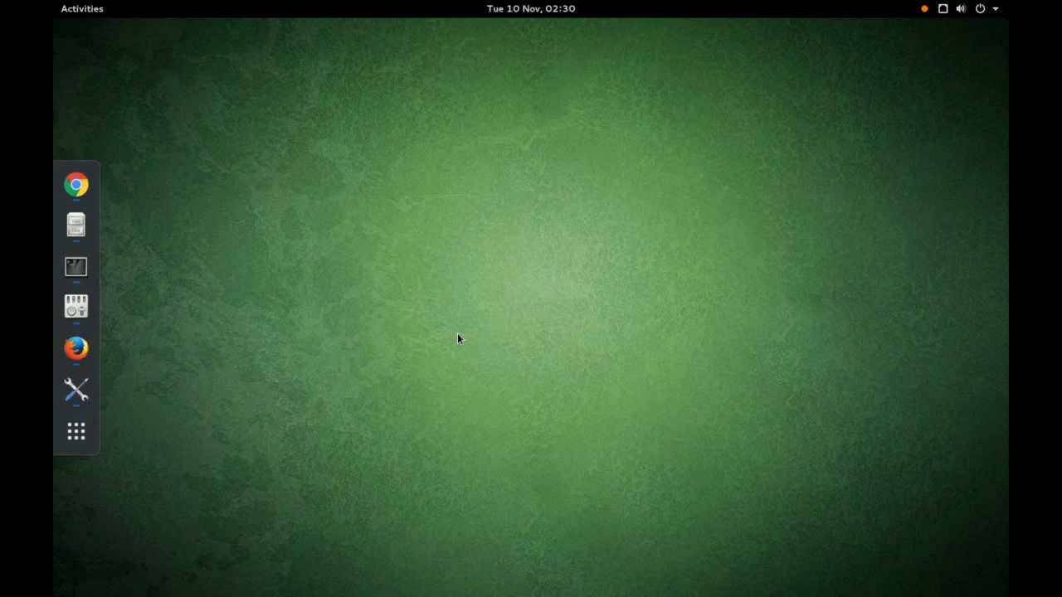
- Show all applications in the grid, search 'firefo', then clear the search
left_click(76, 431)
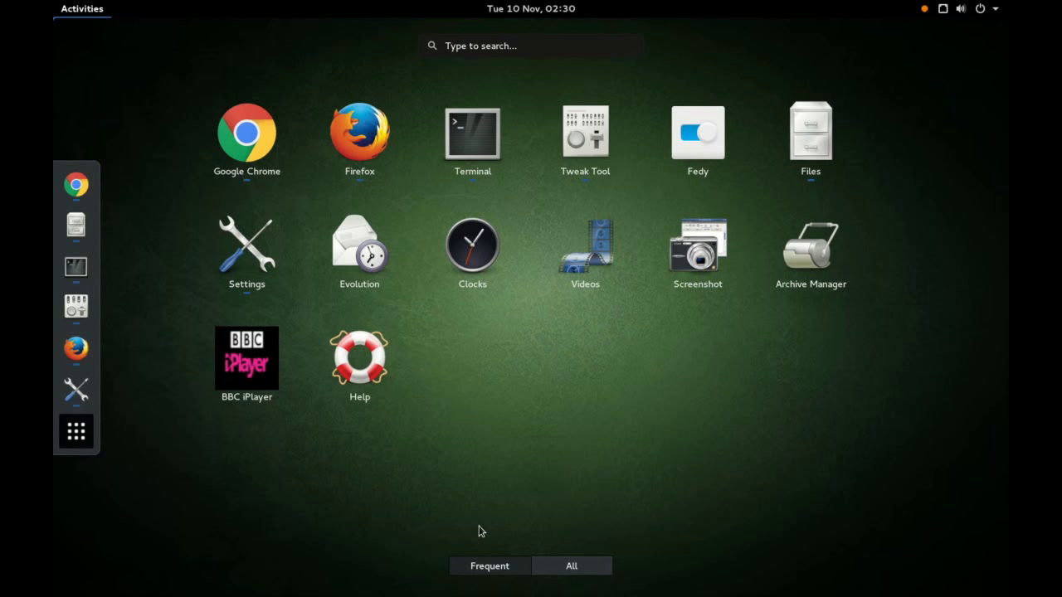
left_click(577, 571)
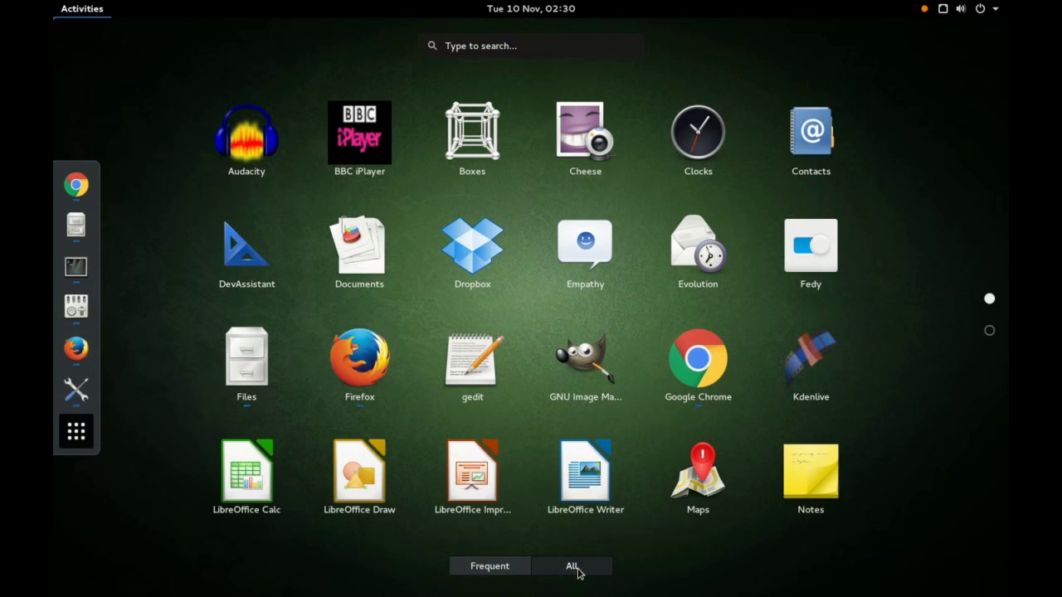
type("f")
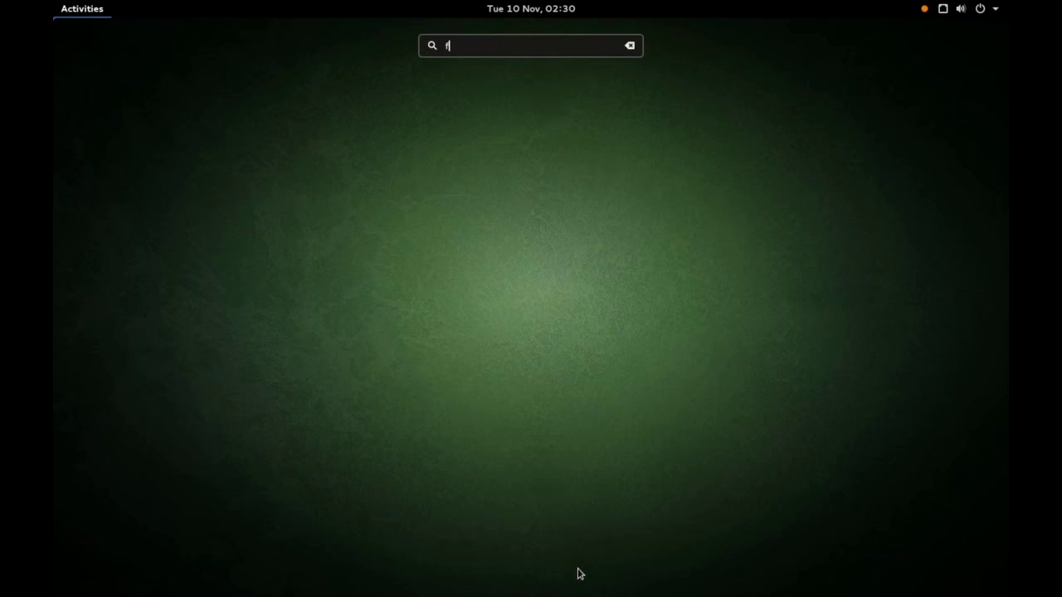
type("irefo")
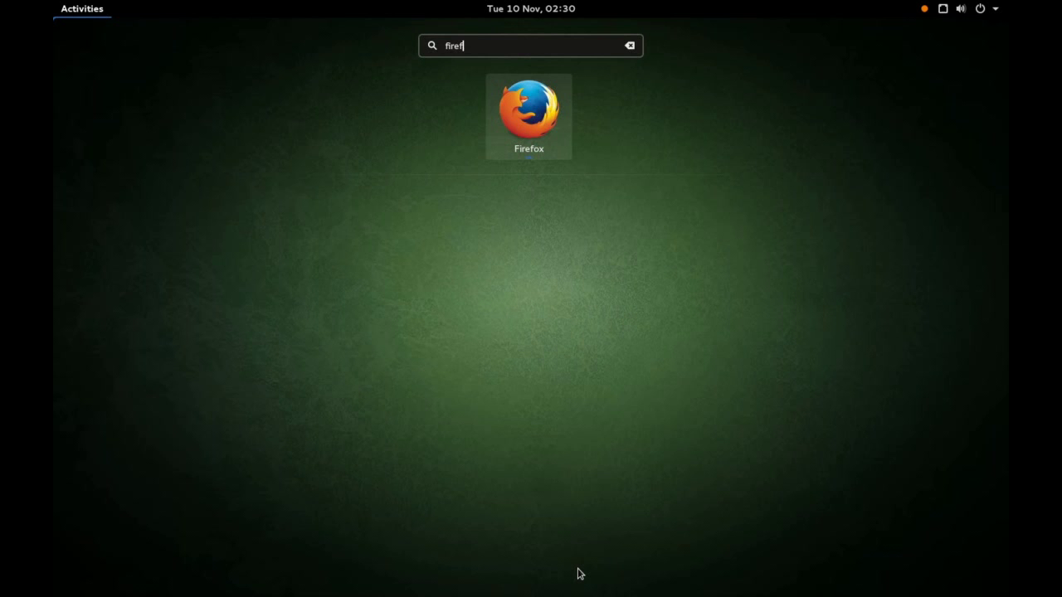
key("BackSpace")
key("BackSpace")
key("BackSpace")
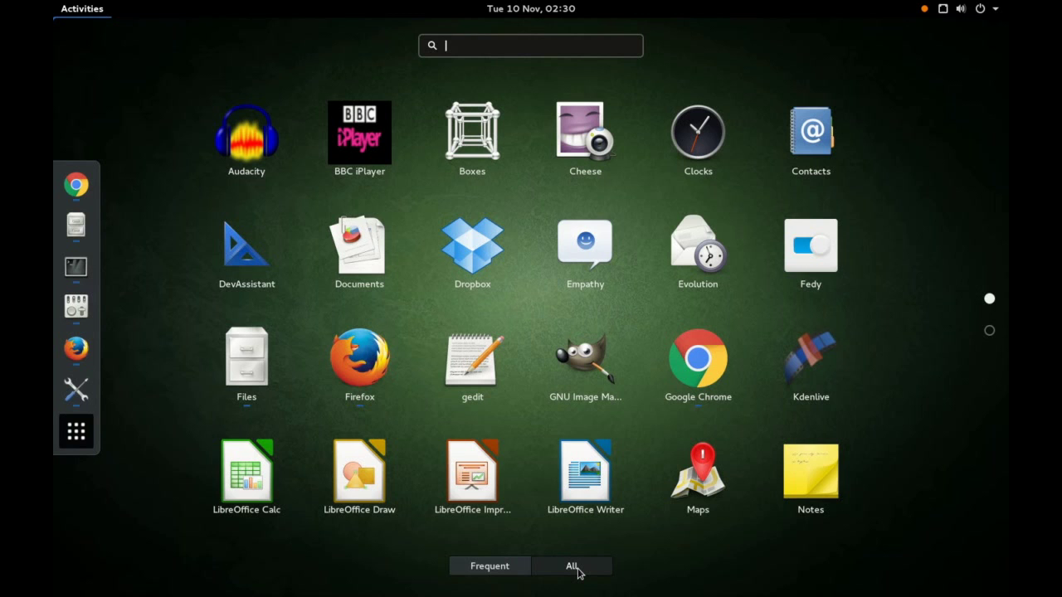
left_click(578, 569)
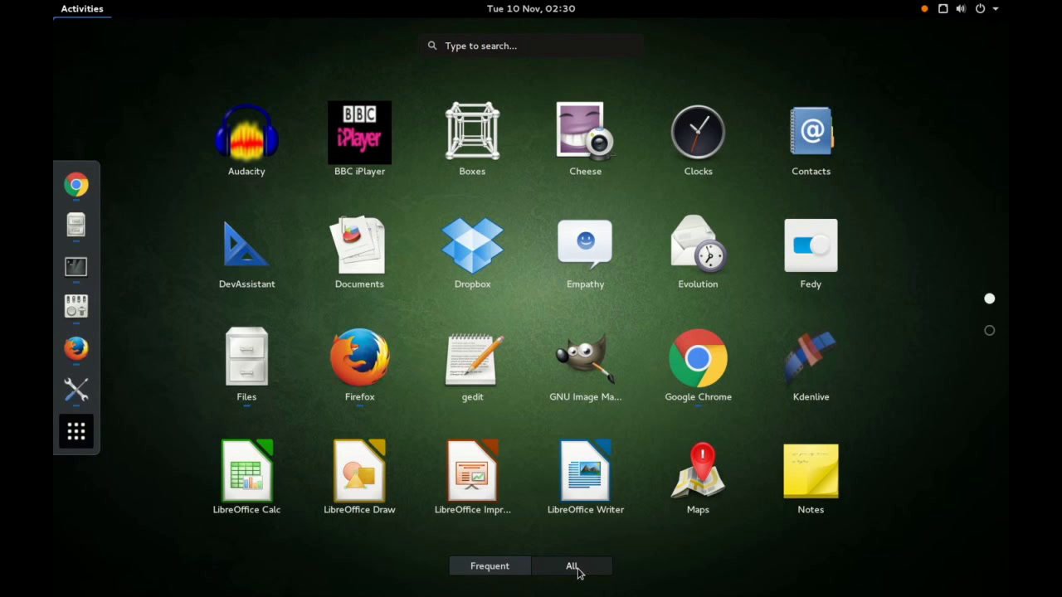
- Flip to the second app page and back, leave the grid, and launch Google Chrome
left_click(991, 332)
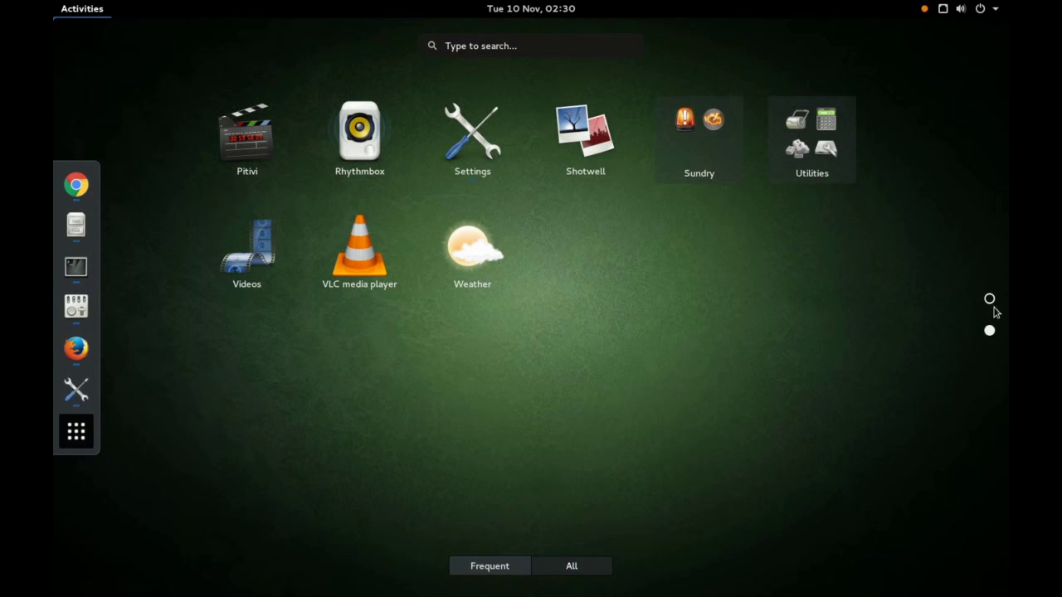
left_click(990, 299)
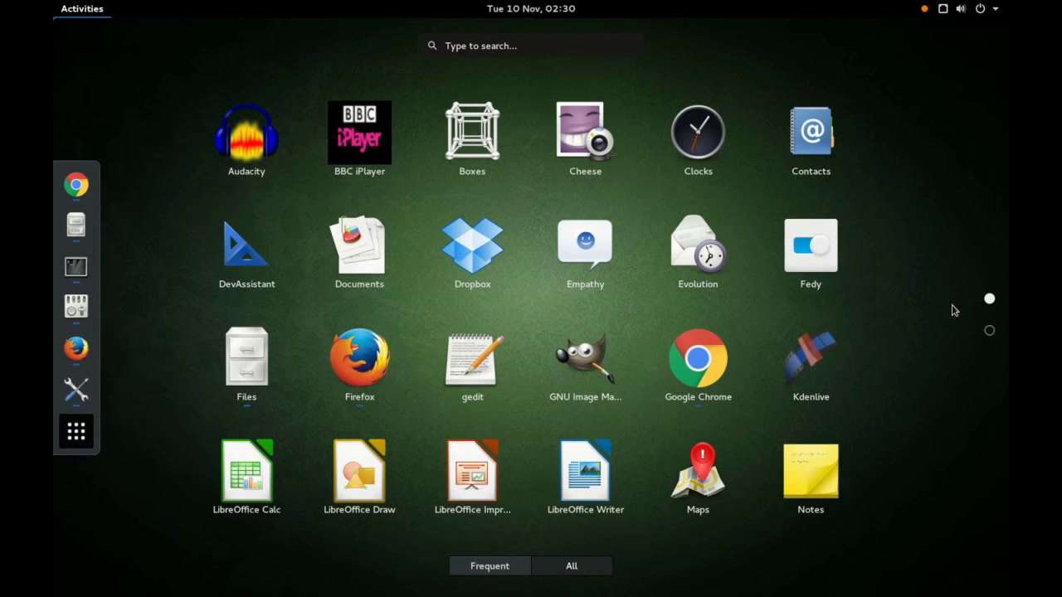
key("Escape")
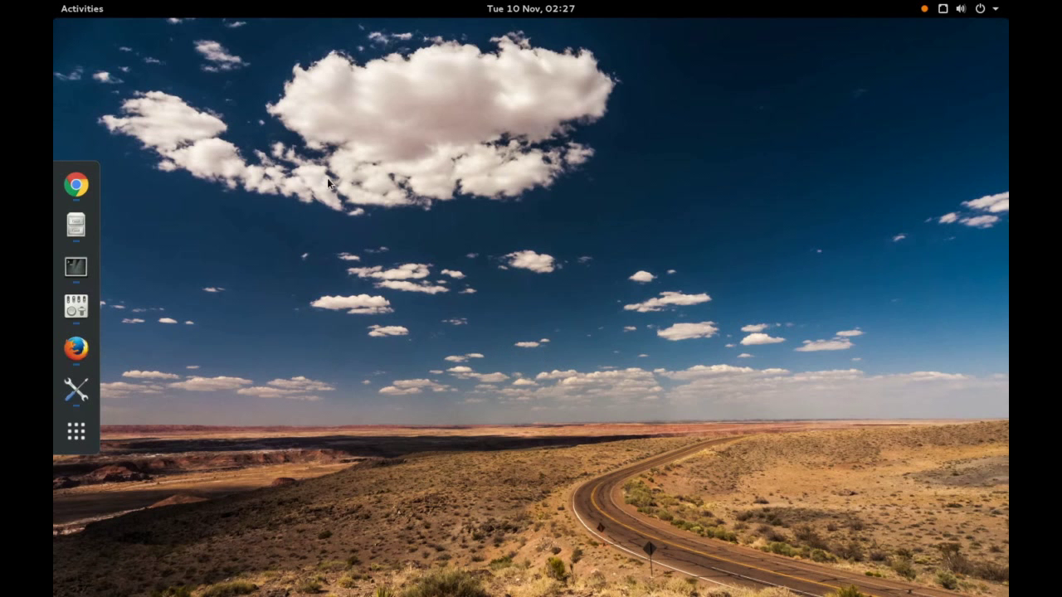
left_click(76, 184)
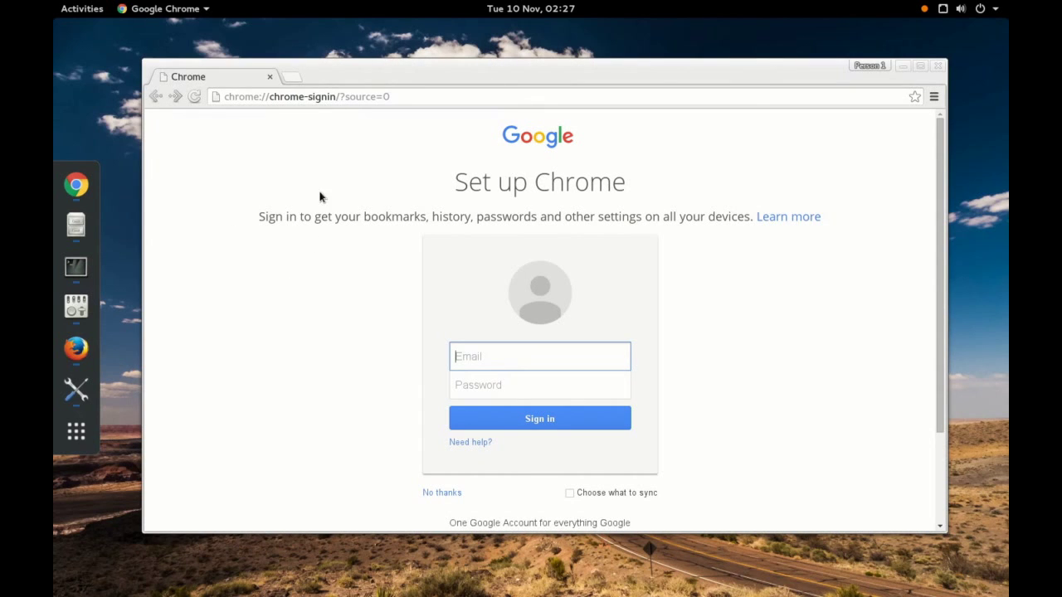
- Minimize Chrome, open Files on Home, minimize and restore it, and move it up-right
left_click(904, 66)
left_click(77, 225)
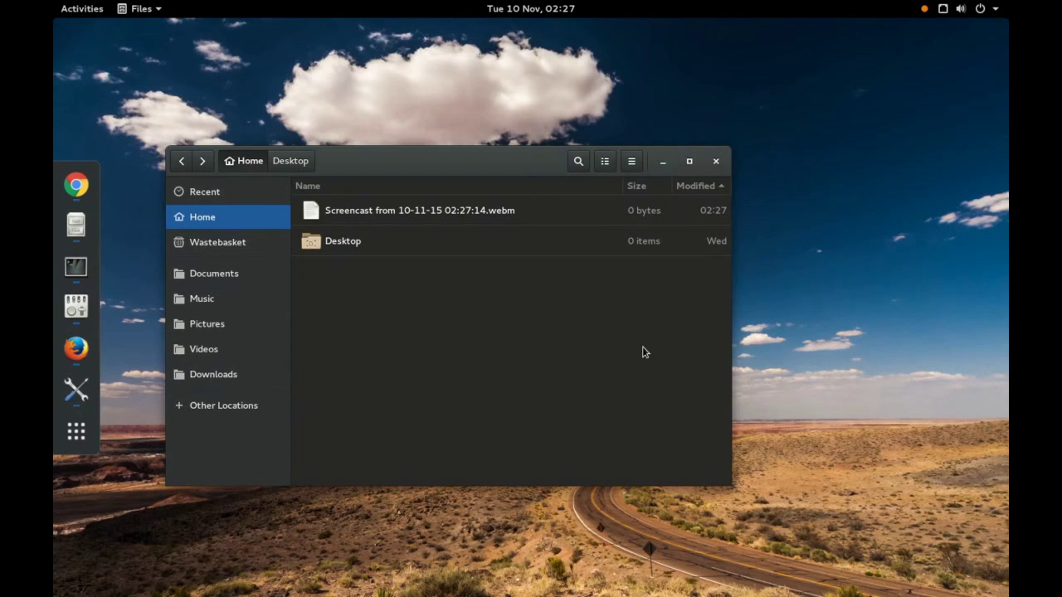
left_click(664, 163)
left_click(91, 230)
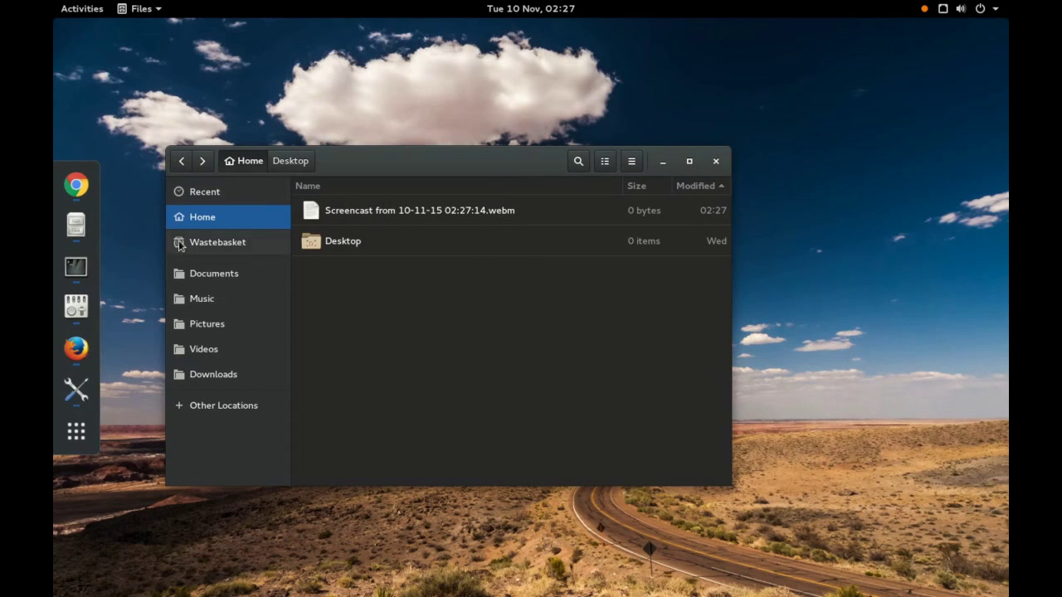
left_click_drag(486, 170, 543, 147)
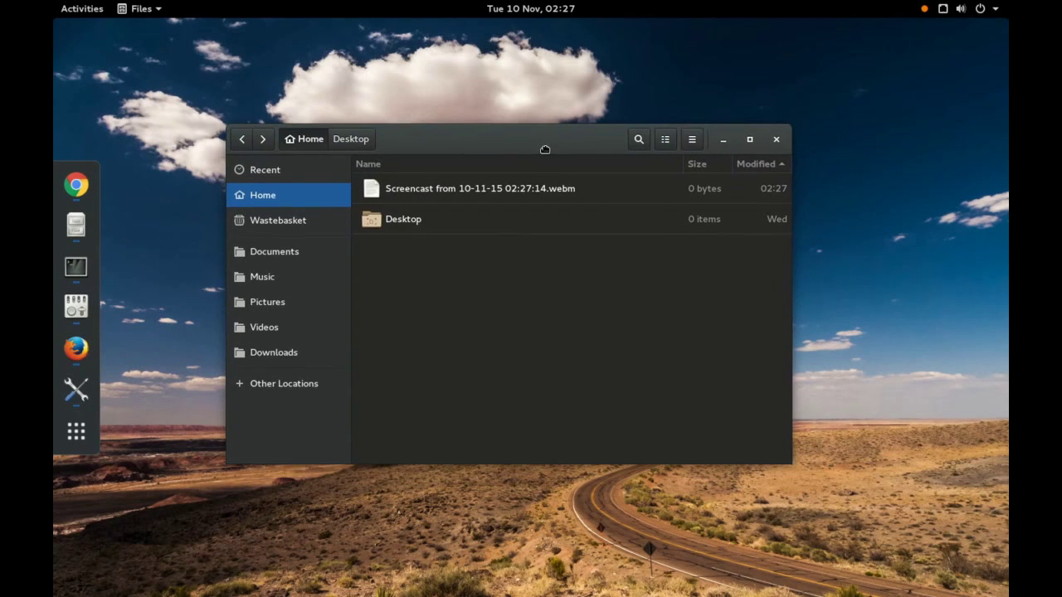
- Show the Home folder as a grid, enlarge then shrink the icons, and return to list view
left_click(666, 141)
left_click(670, 183)
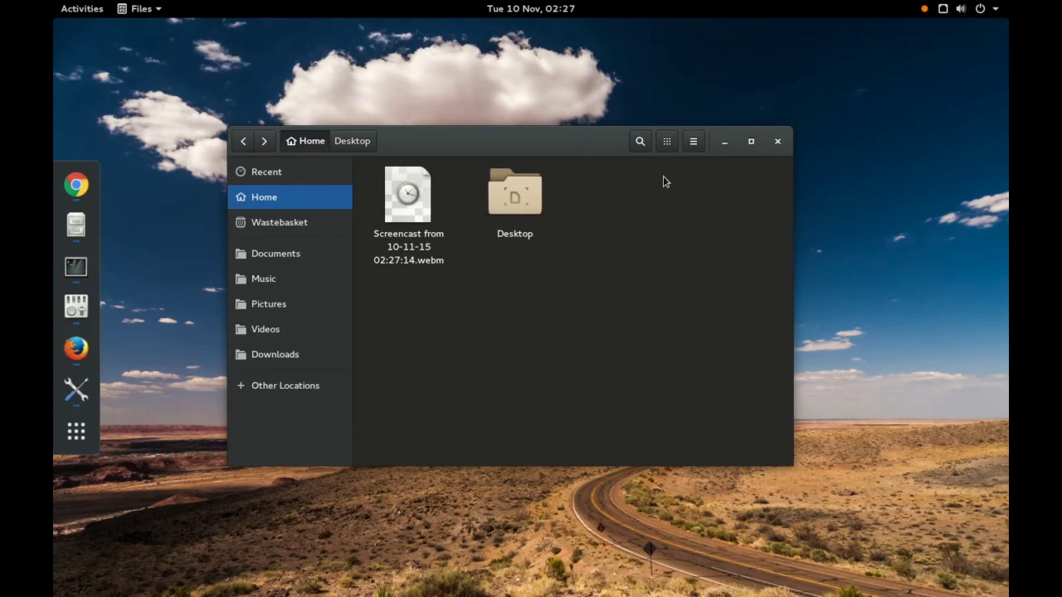
left_click(667, 142)
scroll(651, 202, "down", 1)
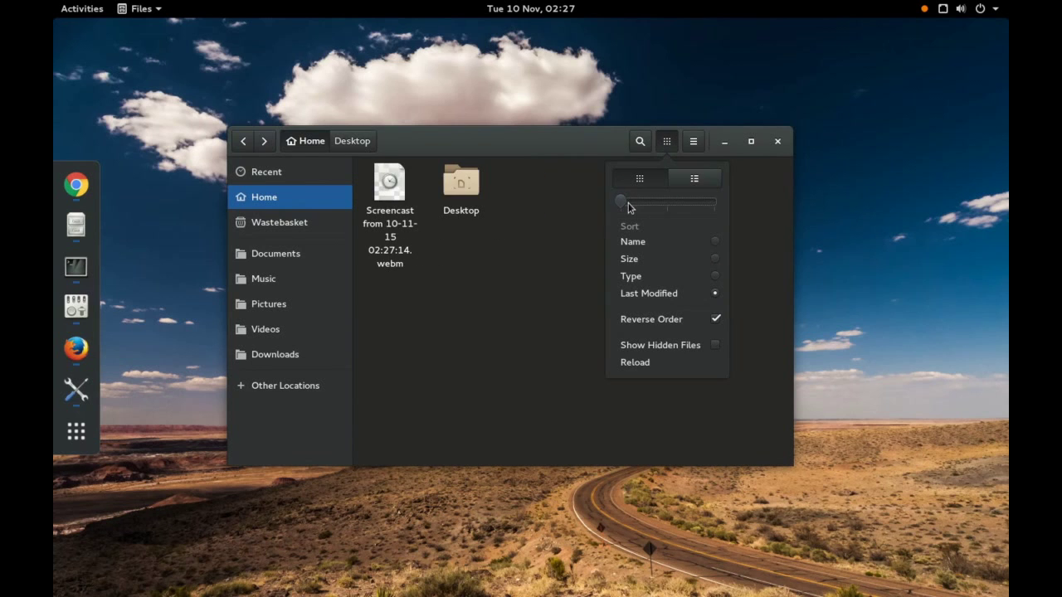
left_click_drag(628, 207, 727, 211)
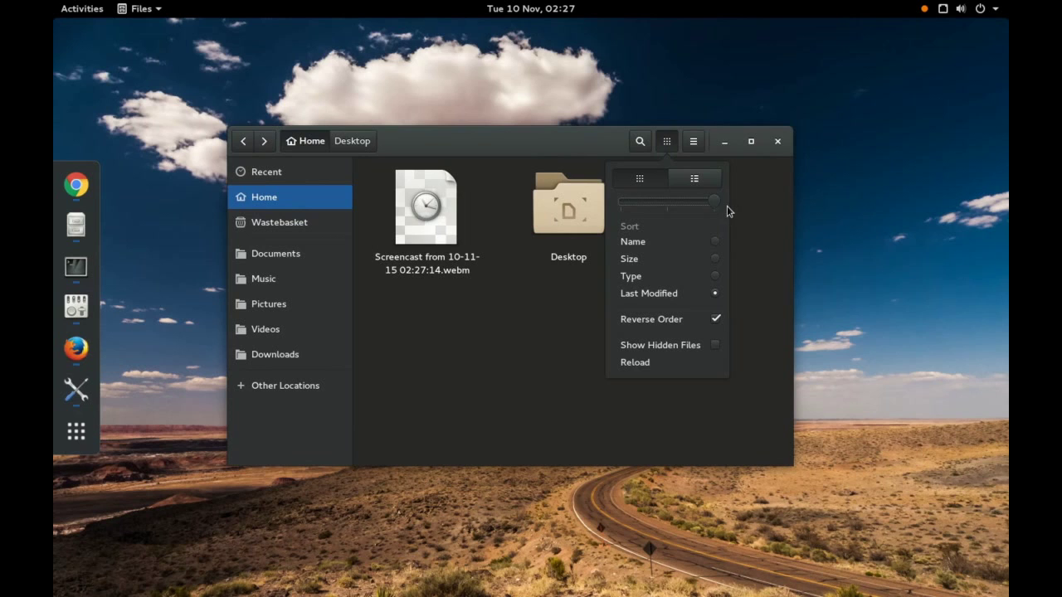
left_click_drag(713, 203, 615, 201)
left_click(694, 179)
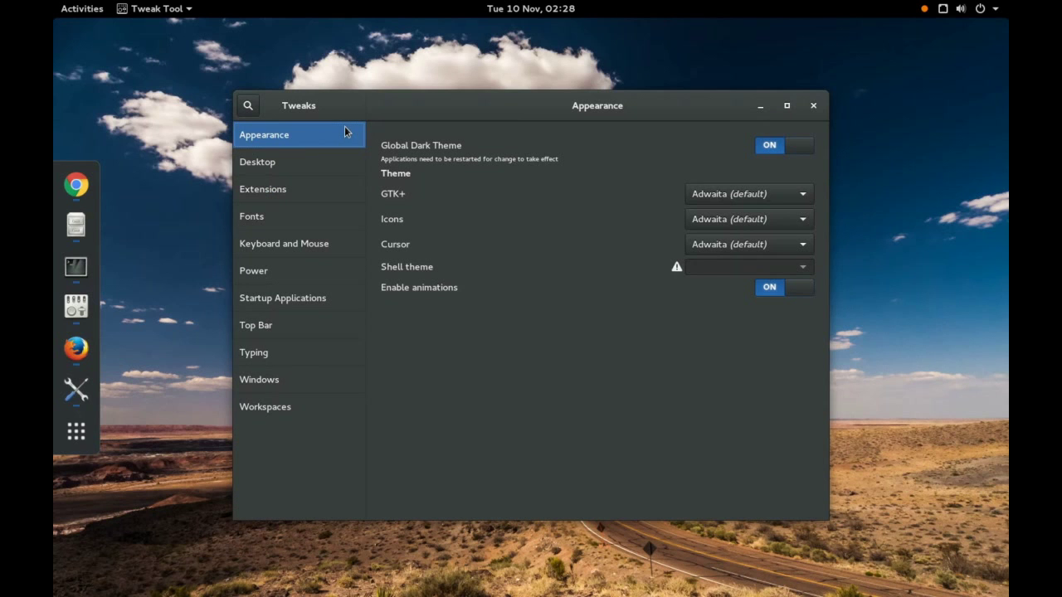
- Toggle Global Dark Theme off and back on, restarting Tweaks each time to apply it
left_click(783, 149)
left_click(813, 105)
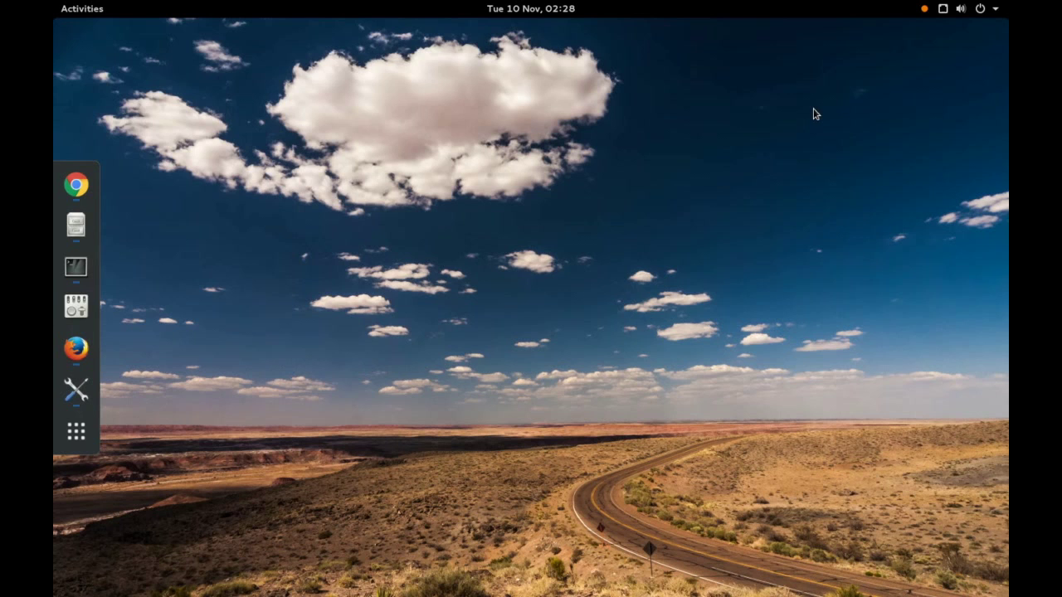
left_click(76, 306)
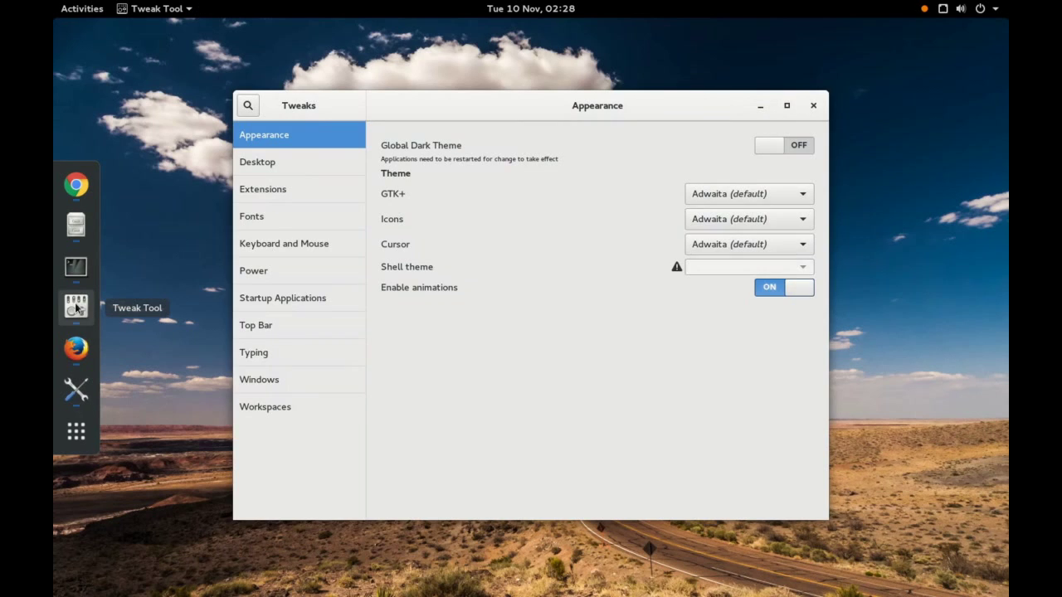
left_click(796, 146)
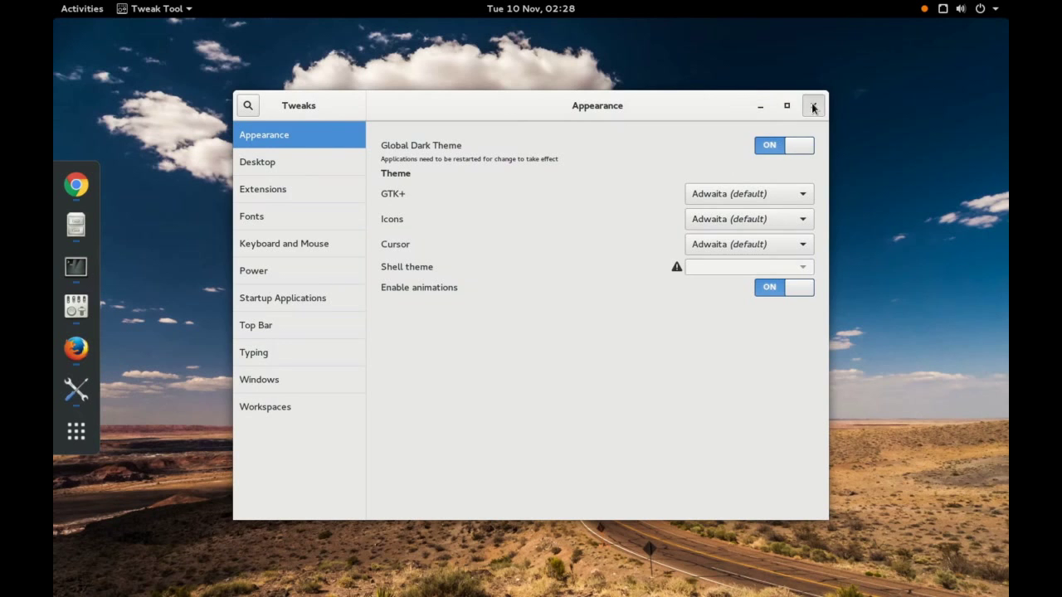
left_click(813, 105)
left_click(78, 309)
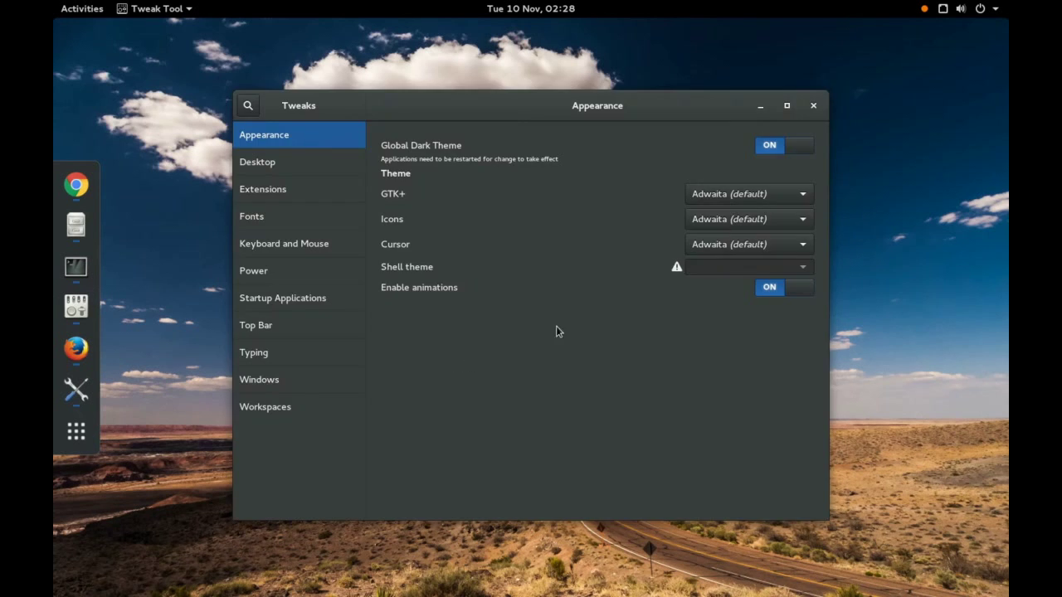
- Show then hide the Home and Trash desktop icons, view Extensions, and quit Tweaks with Ctrl+Q
left_click(318, 162)
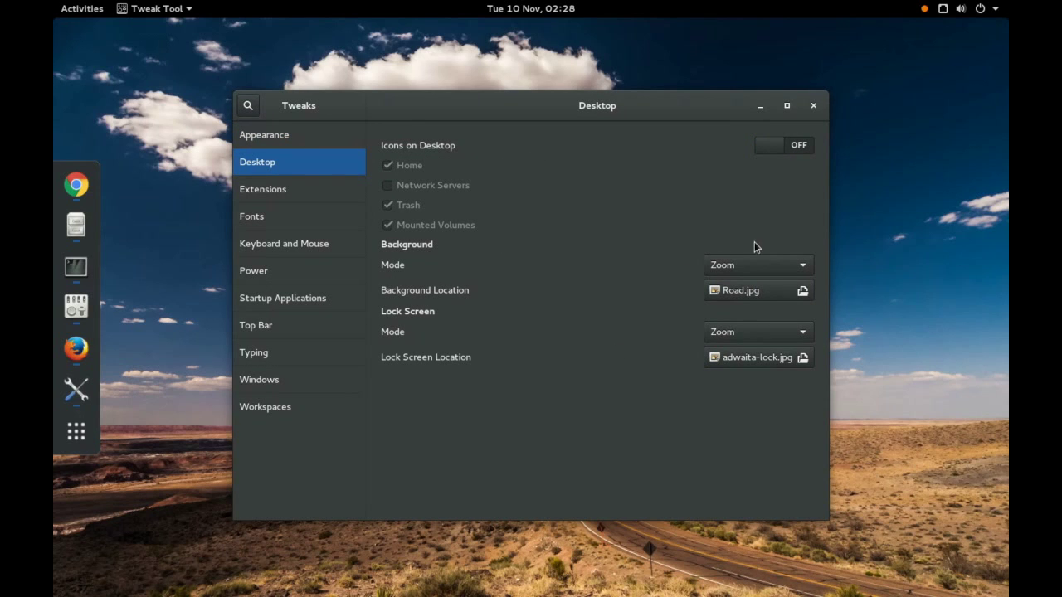
left_click(792, 147)
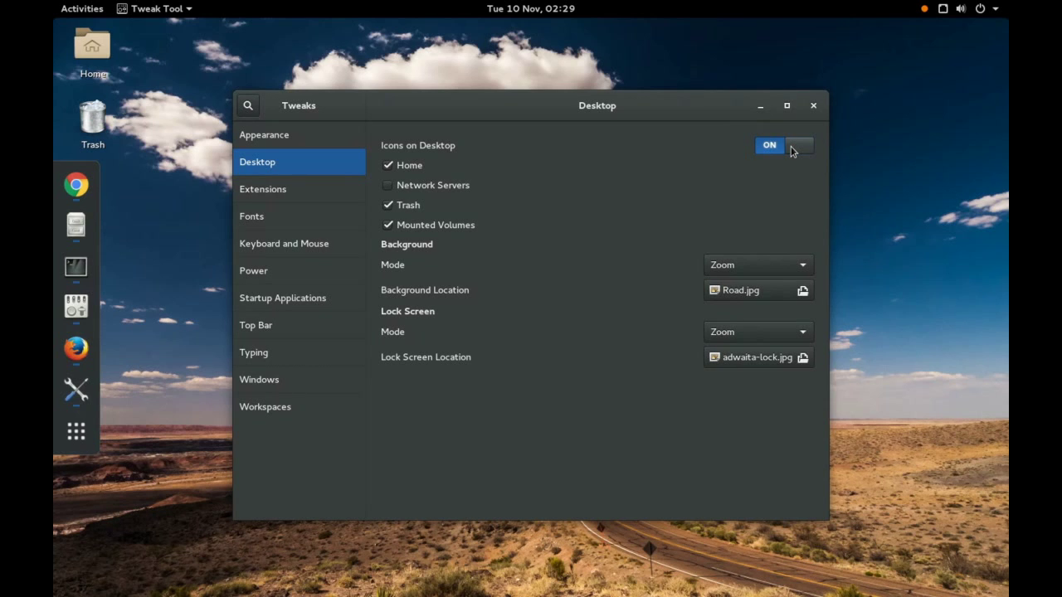
left_click(792, 147)
left_click(317, 194)
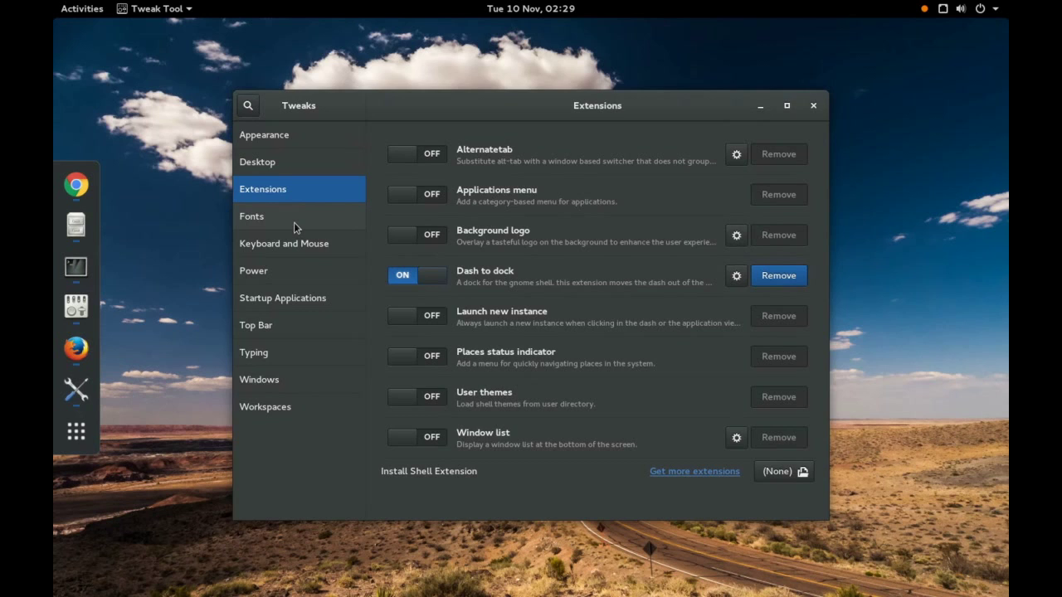
key("ctrl+q")
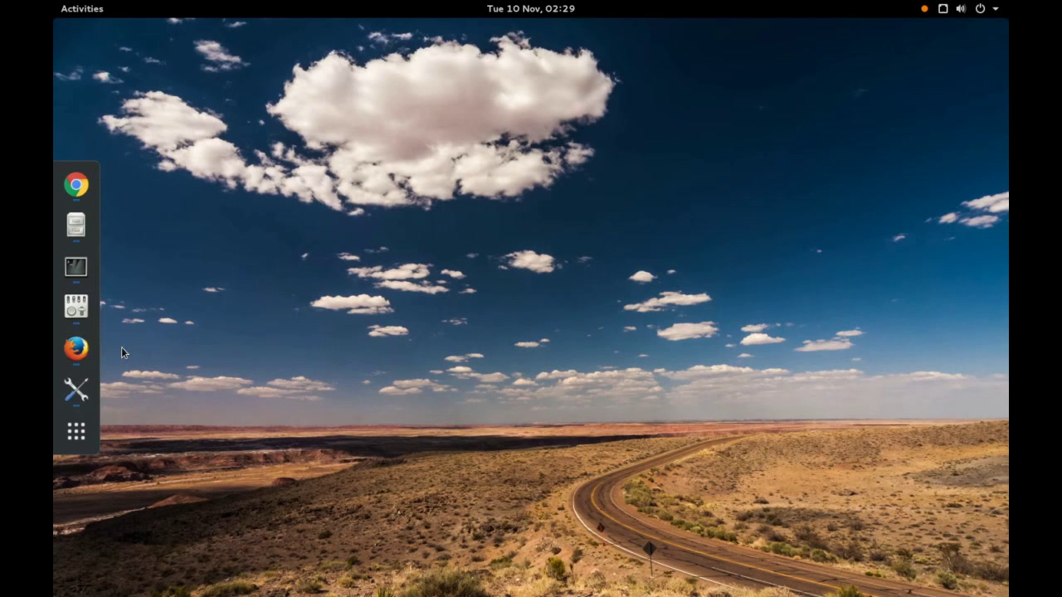
- Open and minimize Firefox, then set the blue textured wallpaper in Settings' Background panel
left_click(76, 350)
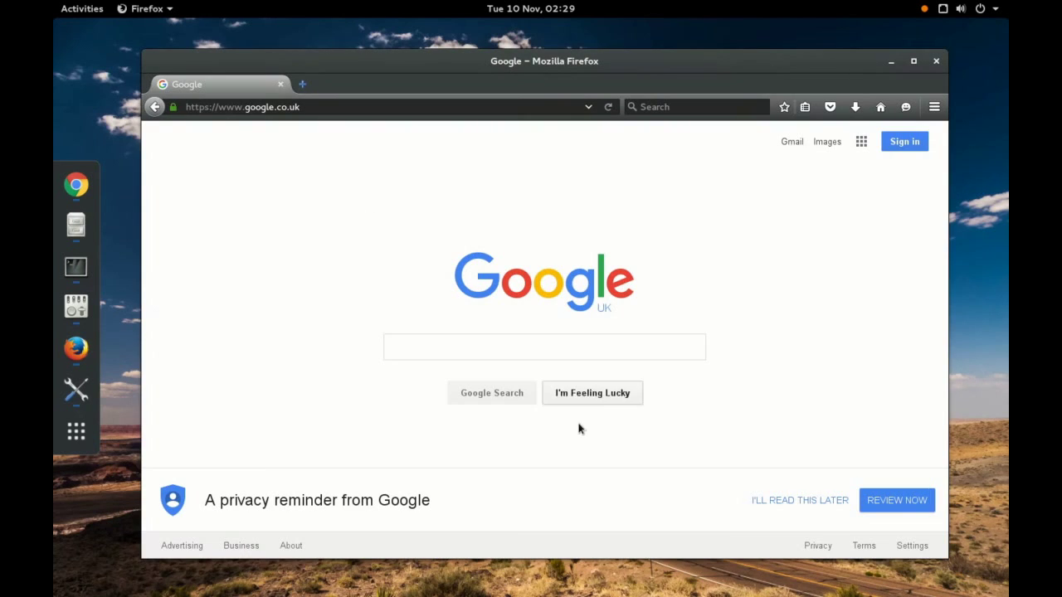
left_click(891, 62)
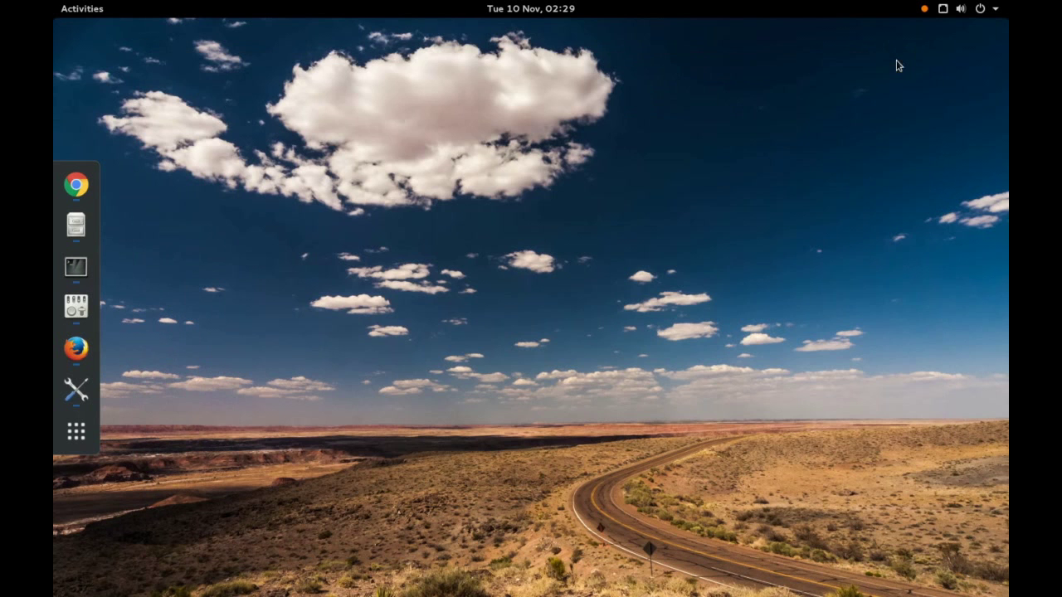
left_click(76, 390)
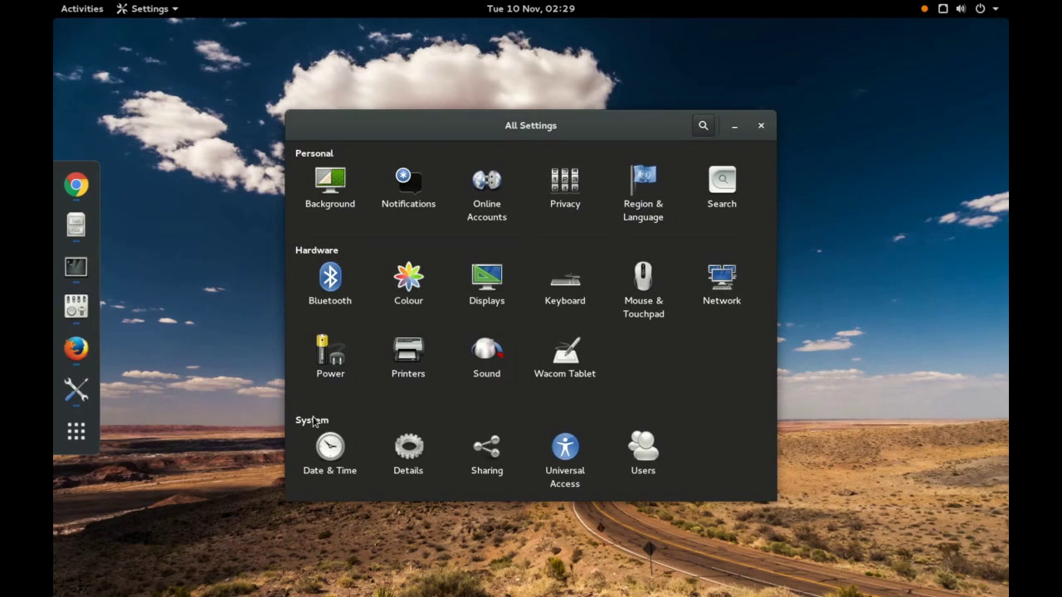
left_click(337, 182)
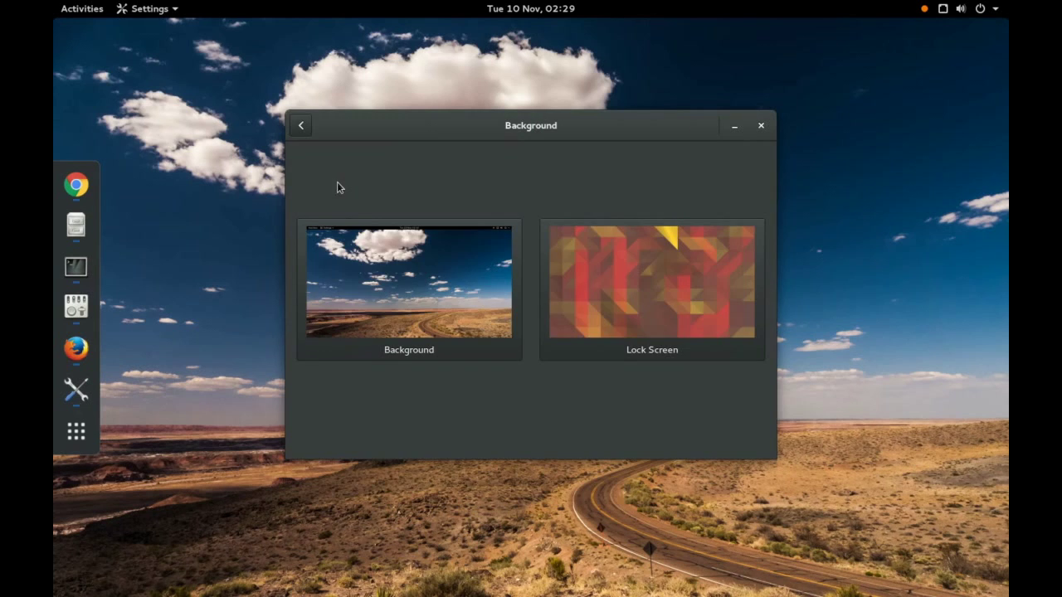
left_click(455, 301)
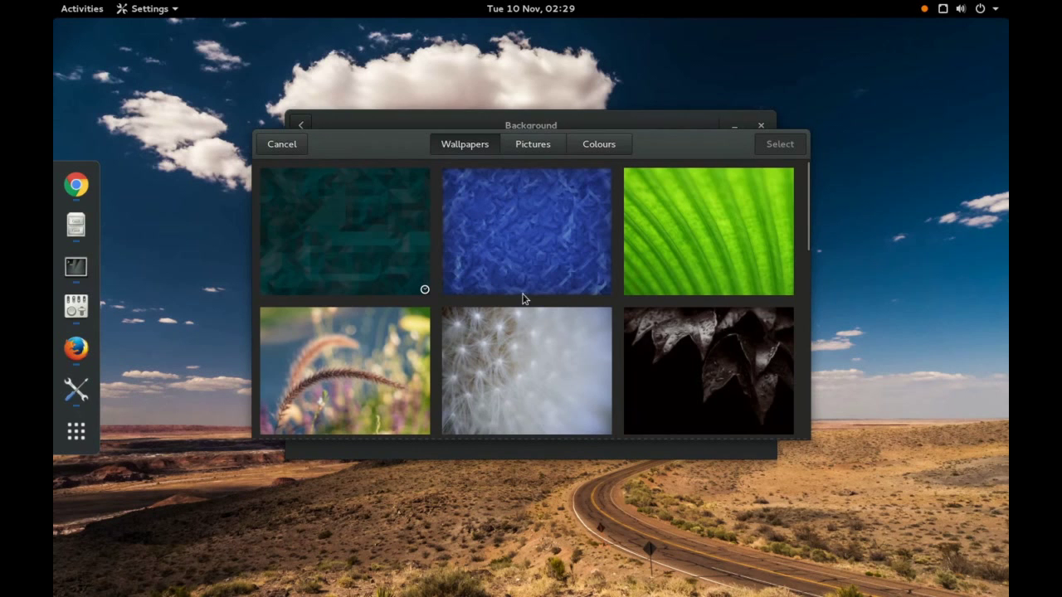
left_click(552, 235)
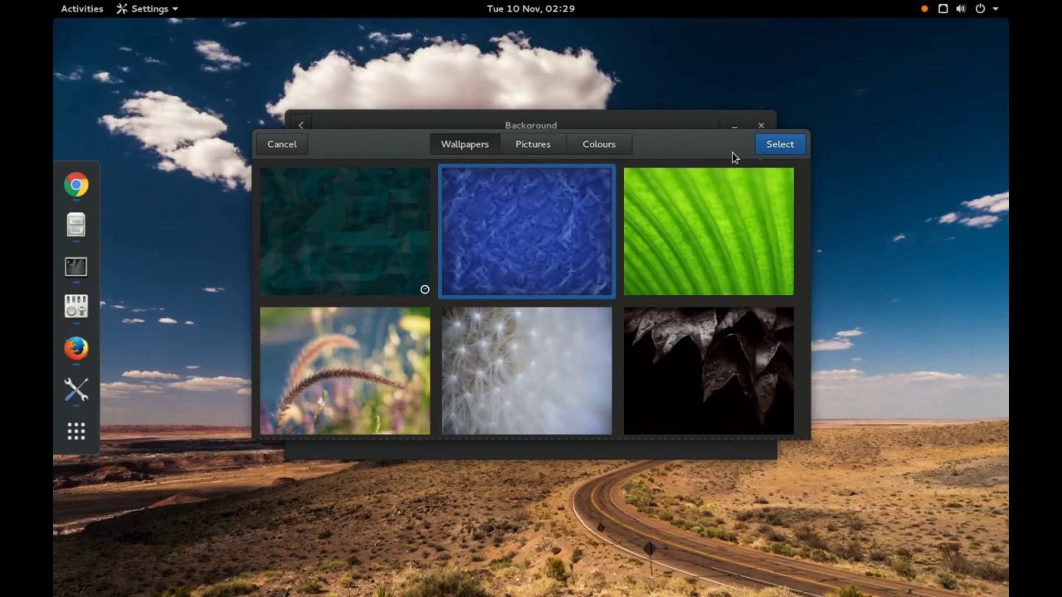
left_click(771, 149)
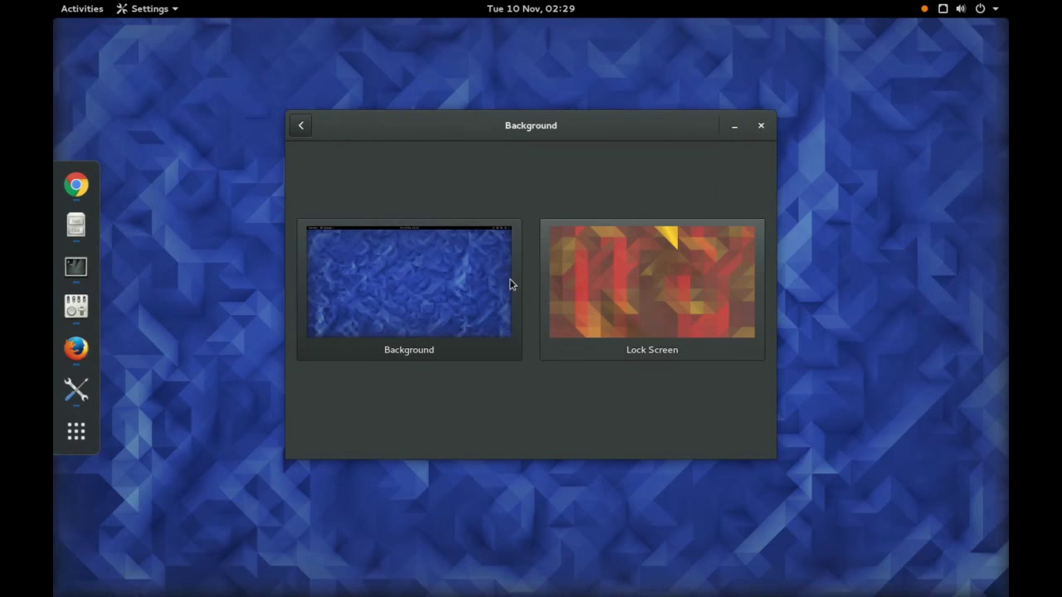
- Reopen the wallpaper choices, scroll down and pick the green textured wallpaper
left_click(458, 302)
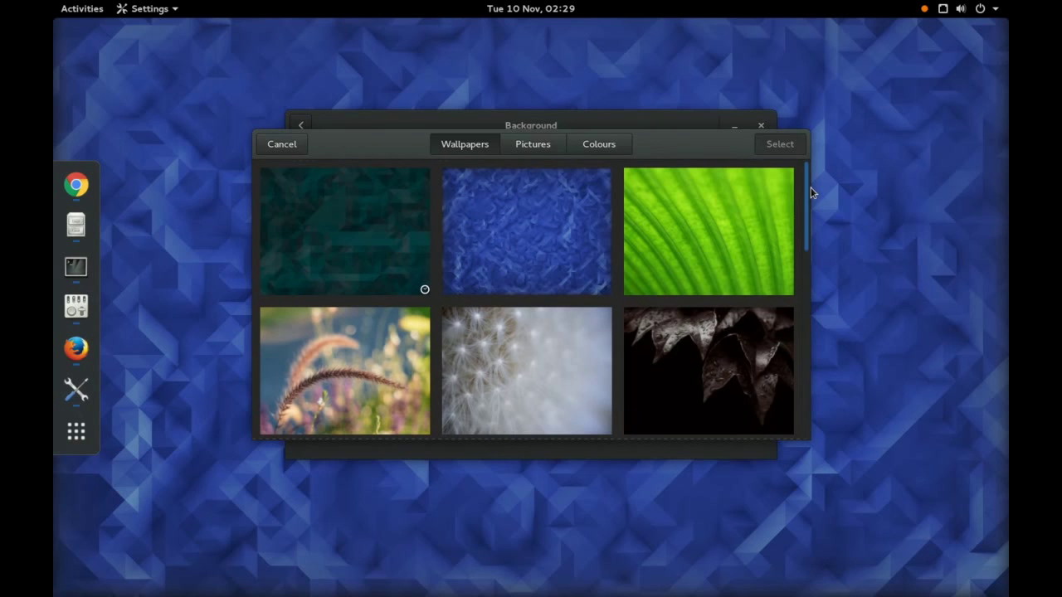
scroll(796, 235, "down", 3)
left_click_drag(796, 234, 796, 321)
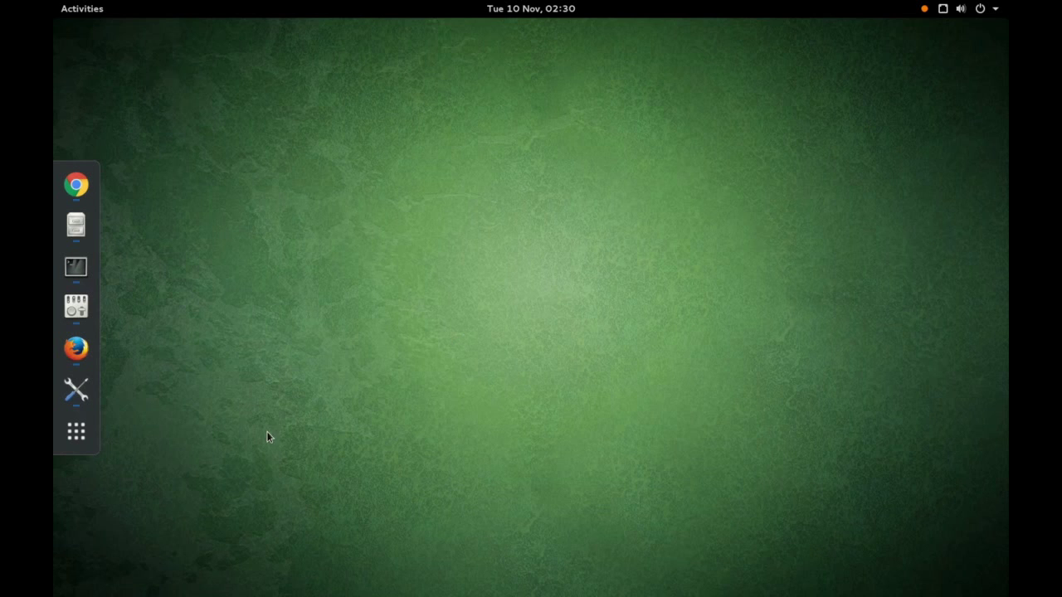
- Open the applications overview showing all apps, search 'firefo', then clear the search
left_click(85, 436)
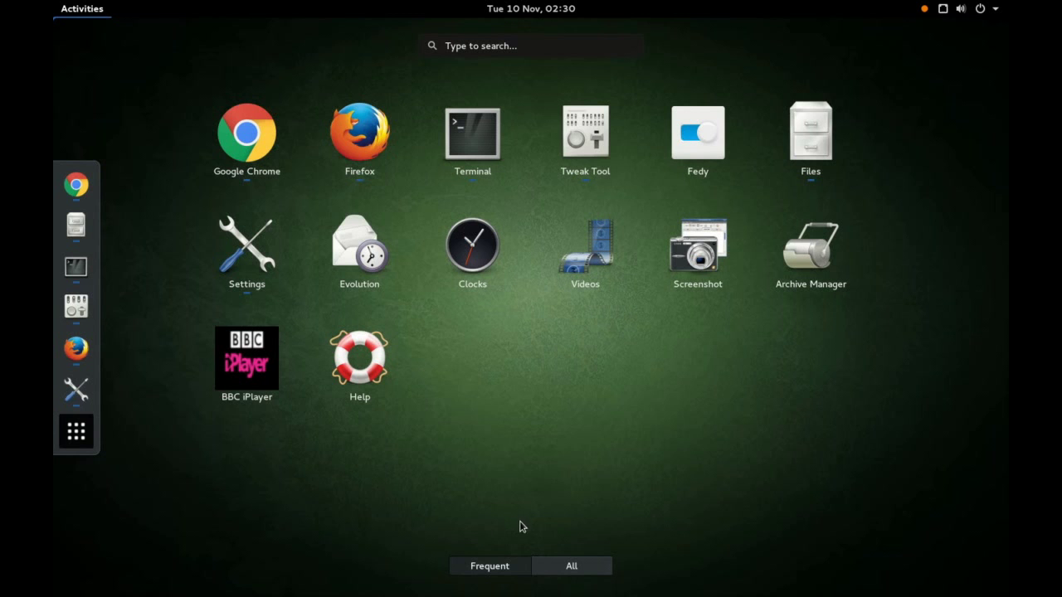
left_click(578, 570)
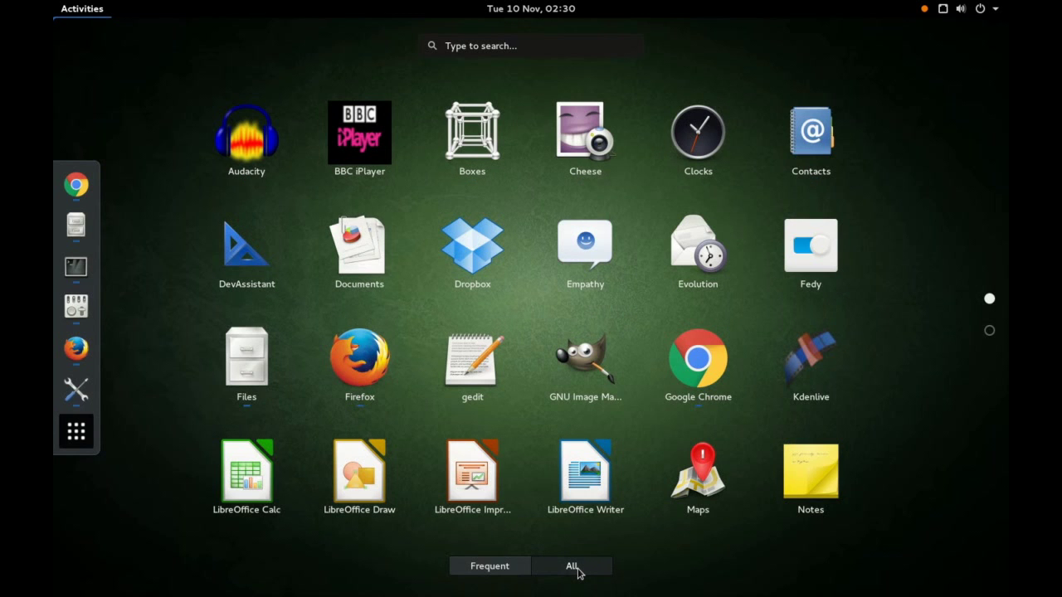
type("firefox")
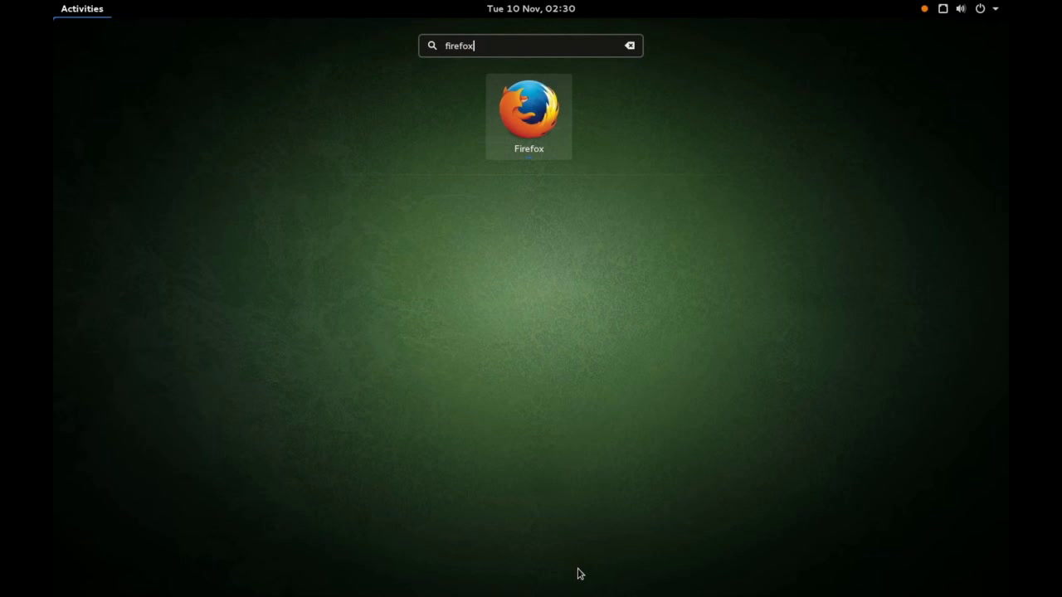
key("BackSpace")
key("BackSpace")
key("BackSpace")
key("BackSpace")
key("BackSpace")
key("BackSpace")
key("BackSpace")
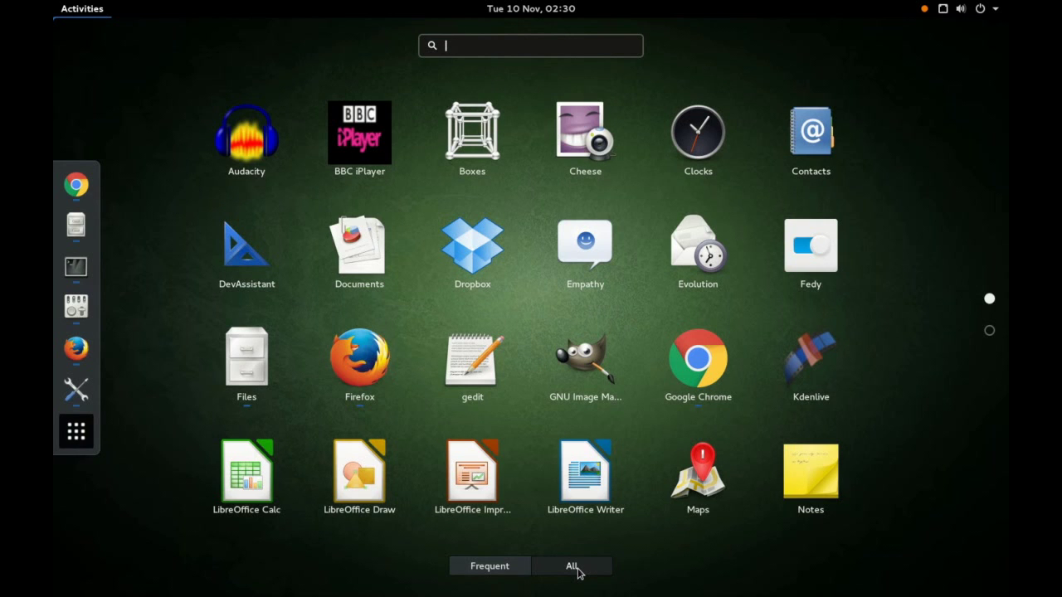
left_click(578, 572)
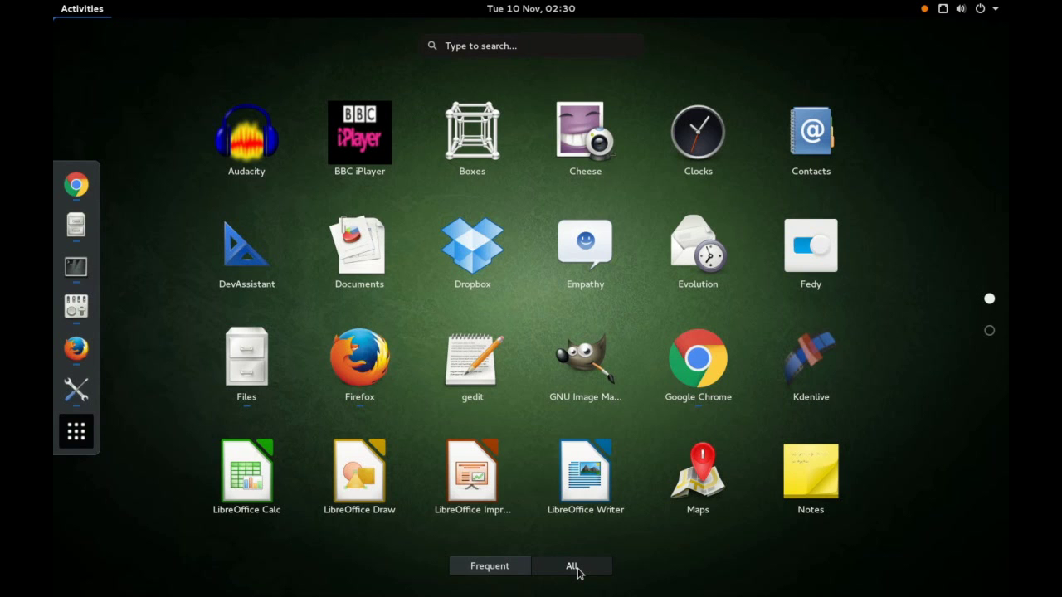
- Flip to the second app page and back, then leave the application grid
left_click(991, 334)
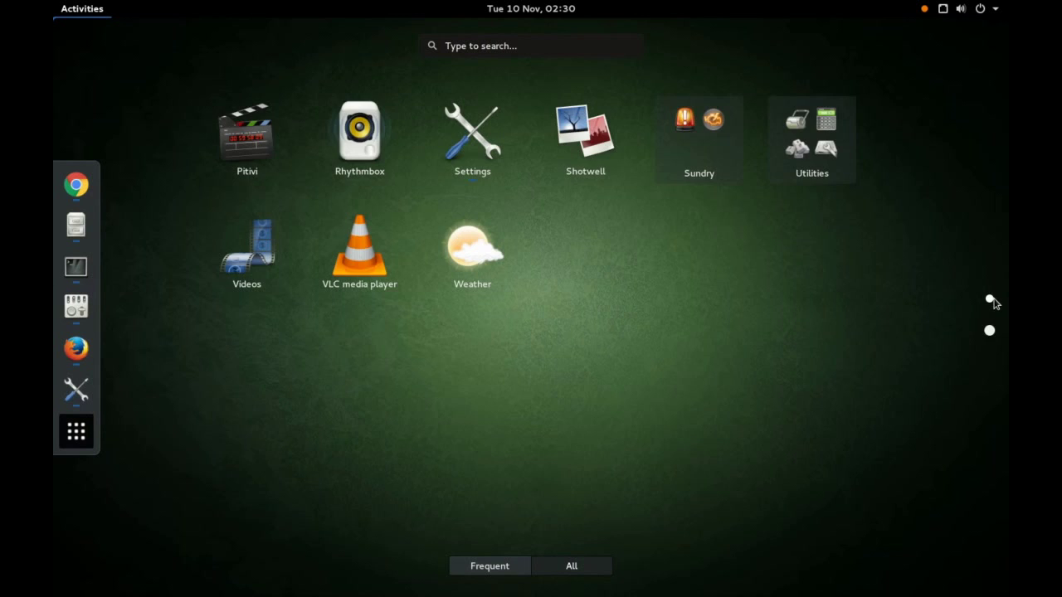
left_click(989, 300)
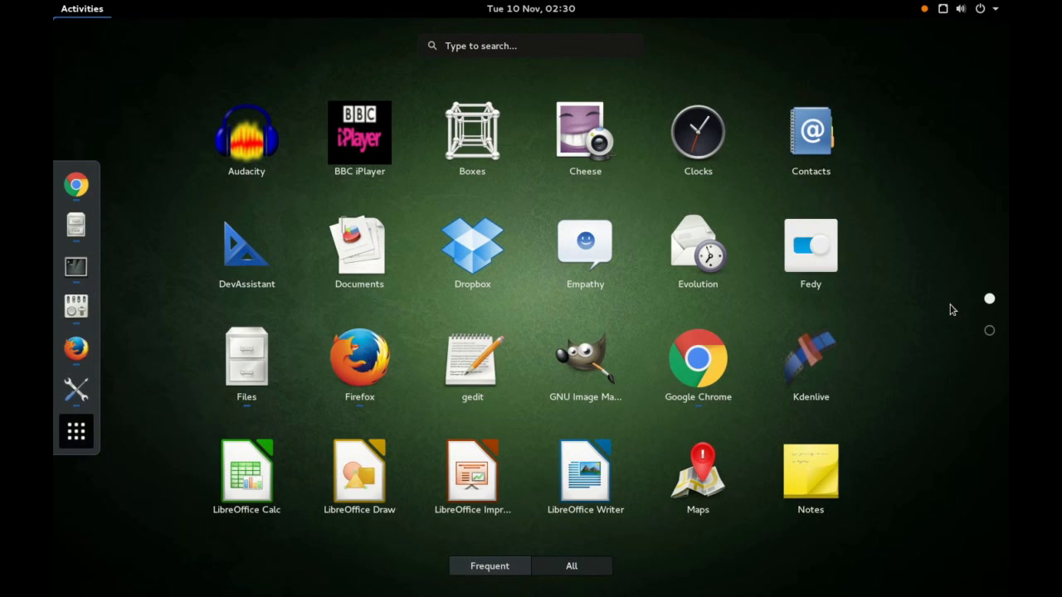
key("Escape")
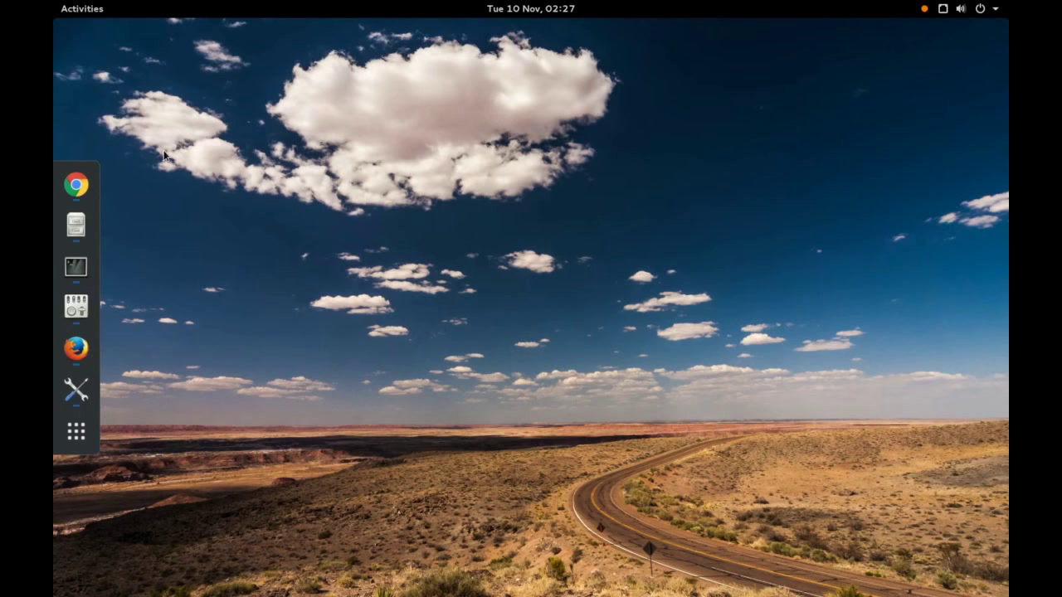
left_click(74, 188)
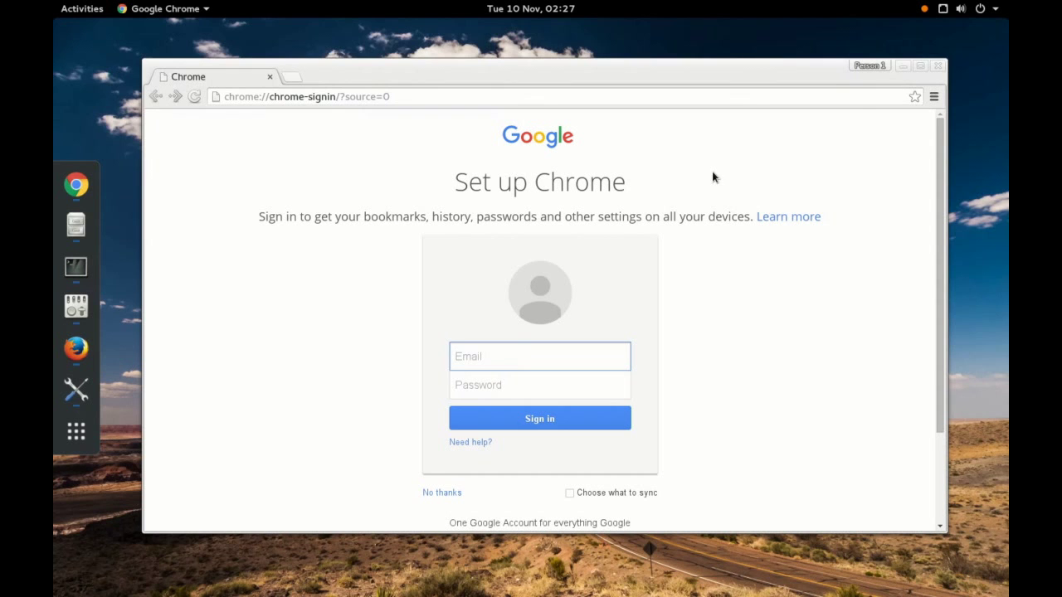
left_click(904, 66)
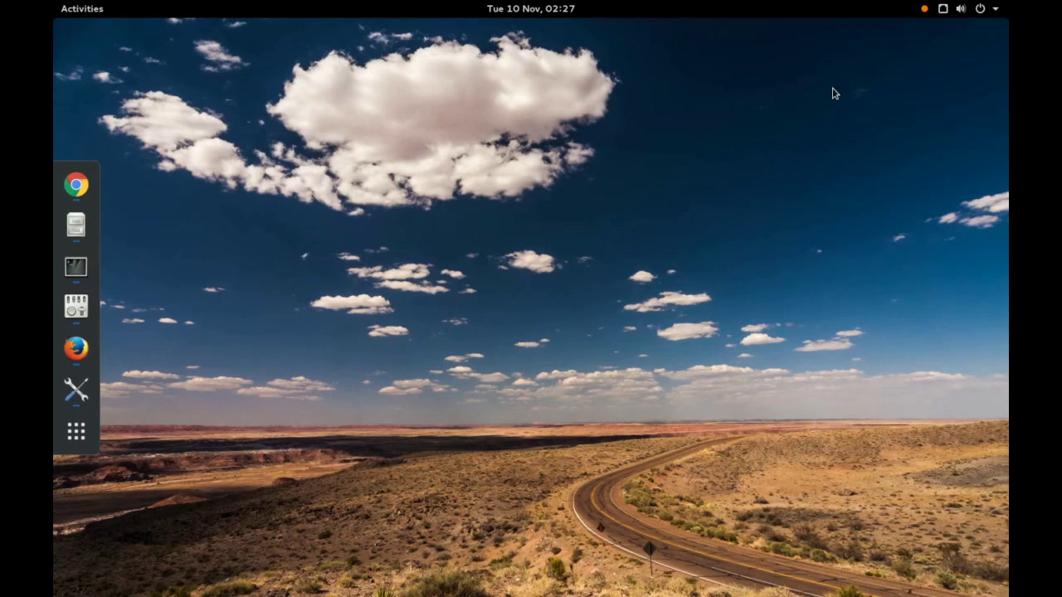
left_click(88, 231)
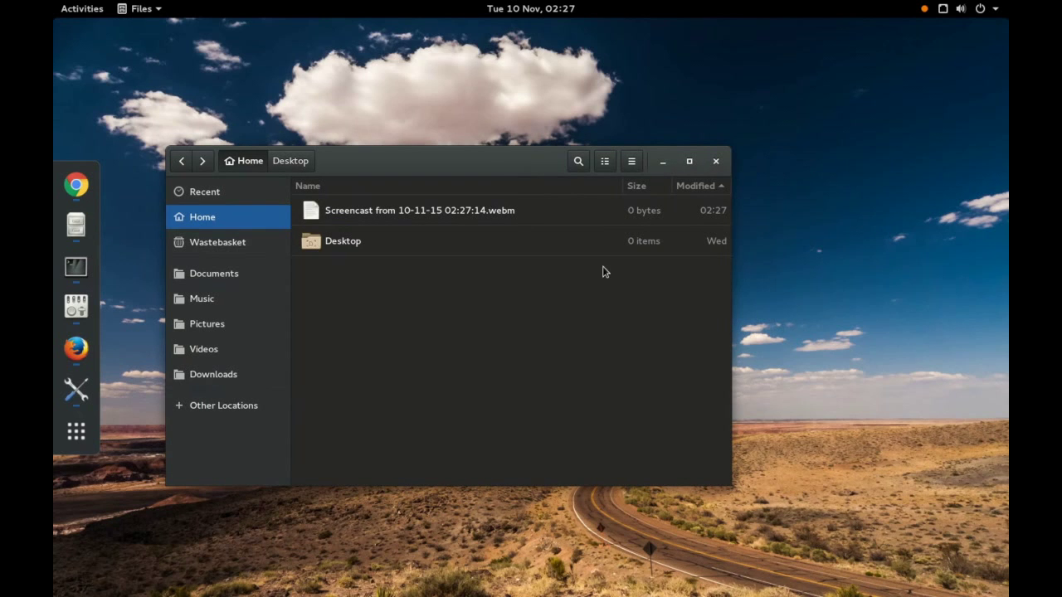
- Restore the Files window, move it up and right, and show the Home folder as icons
left_click(666, 163)
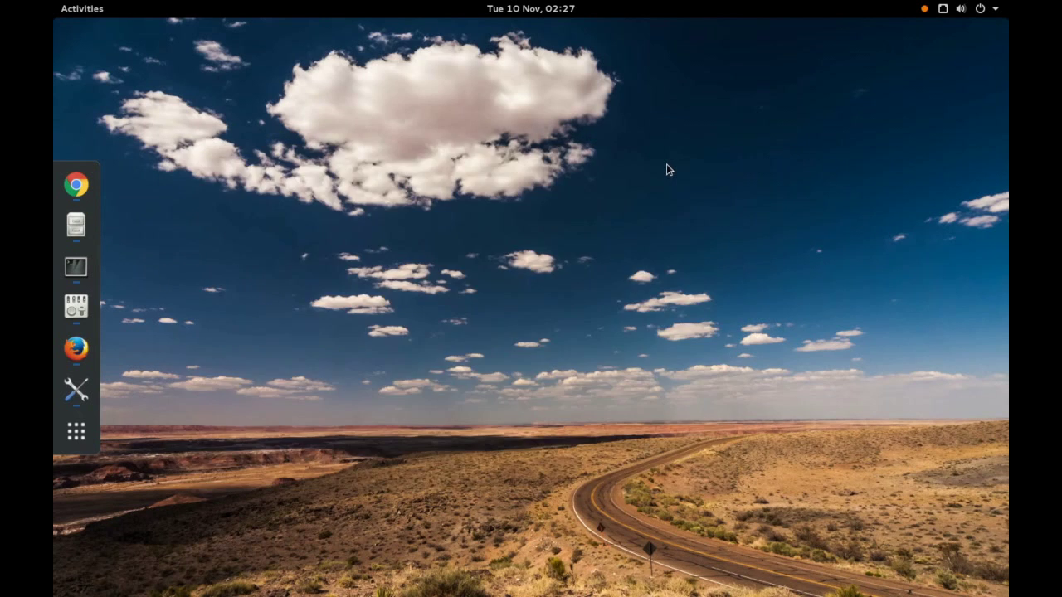
left_click(88, 229)
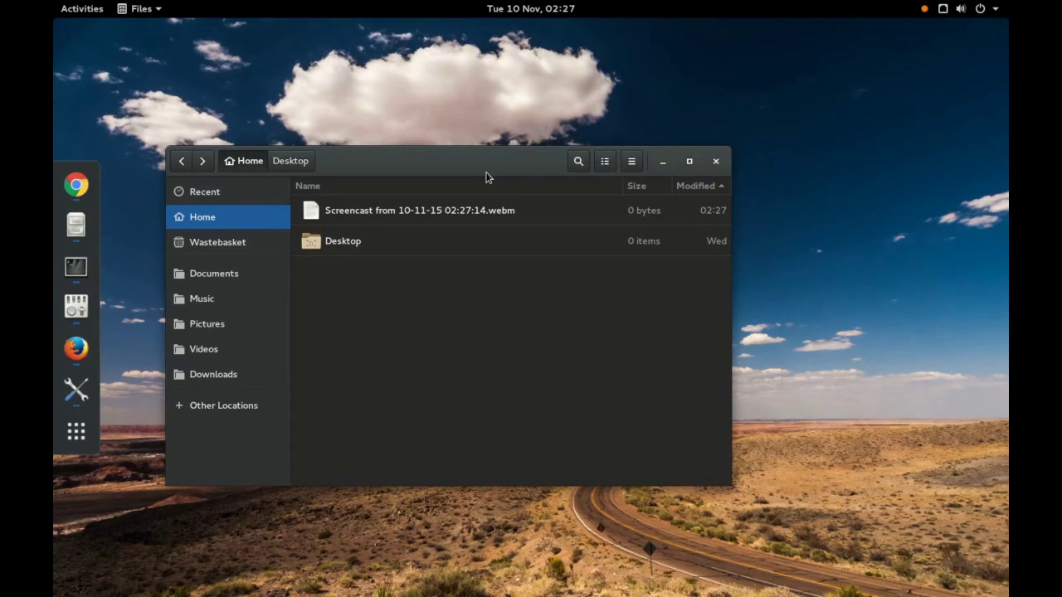
left_click_drag(486, 173, 547, 153)
left_click(666, 142)
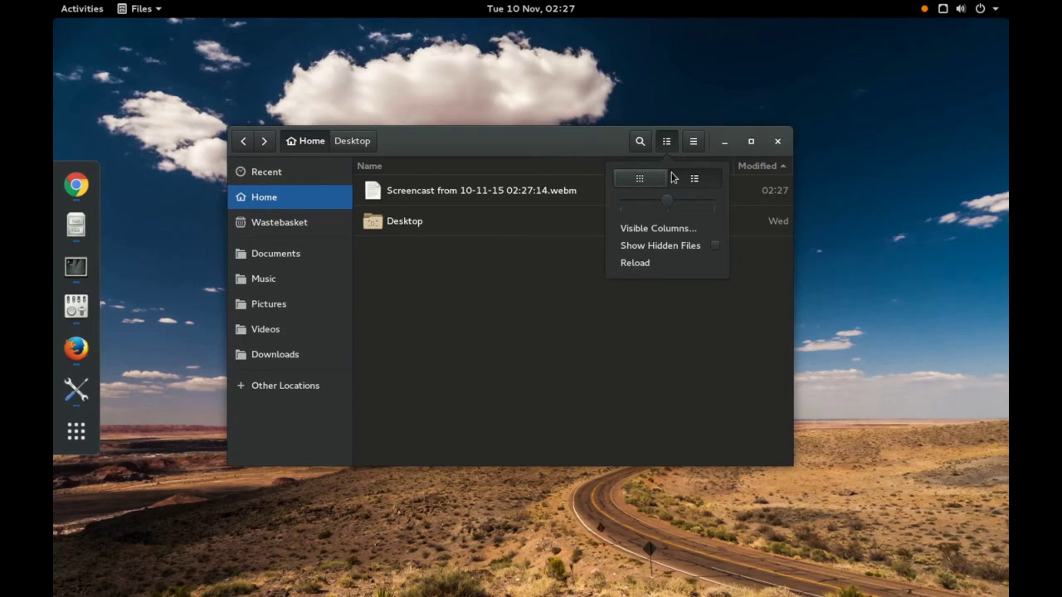
left_click(626, 178)
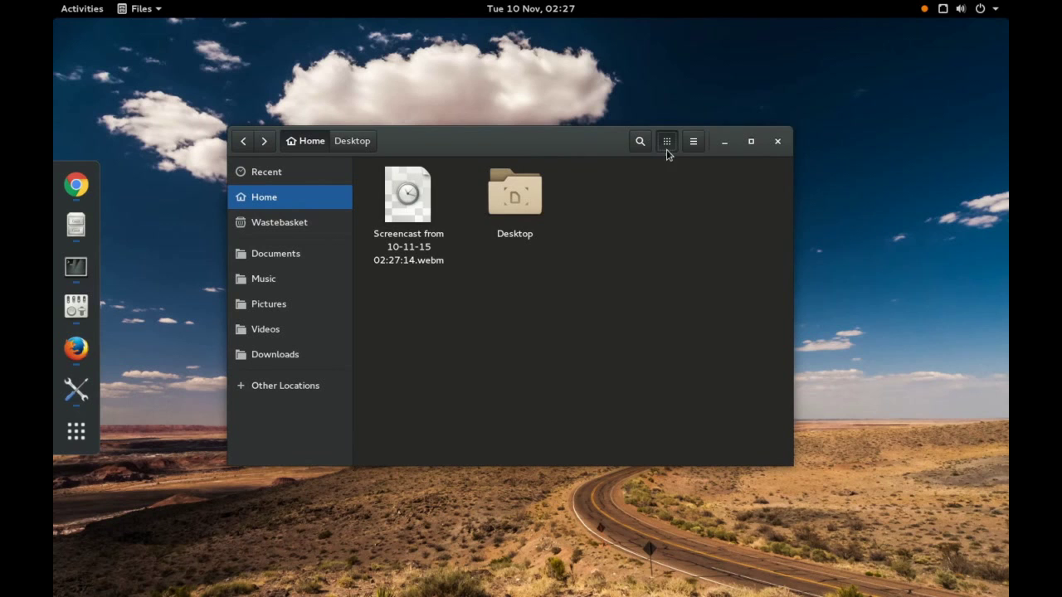
- Resize the file icons to the smallest, then the largest, then shrink them back down
left_click(667, 142)
left_click(652, 204)
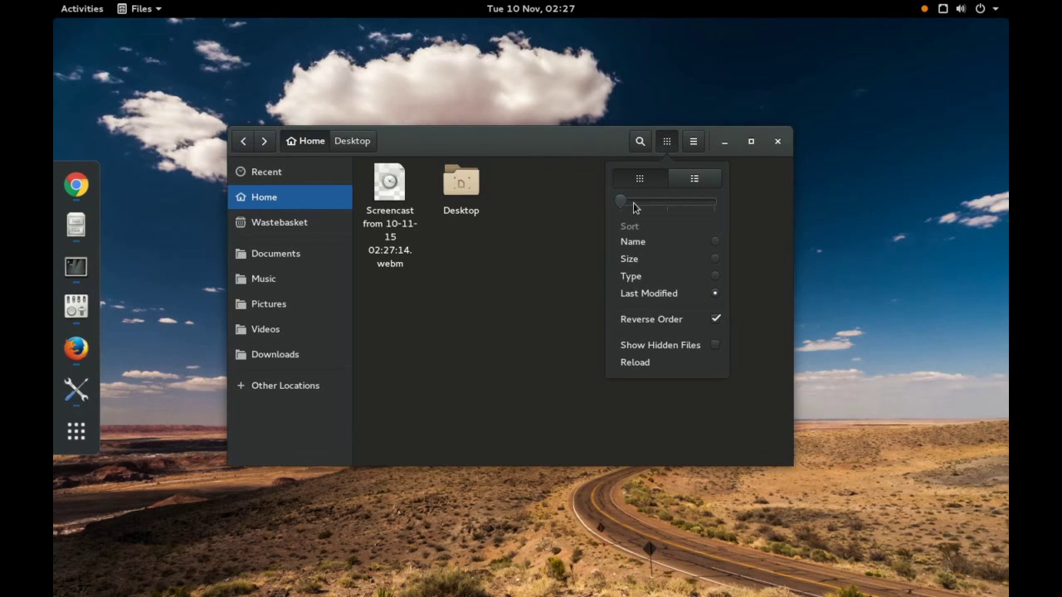
left_click_drag(634, 207, 727, 211)
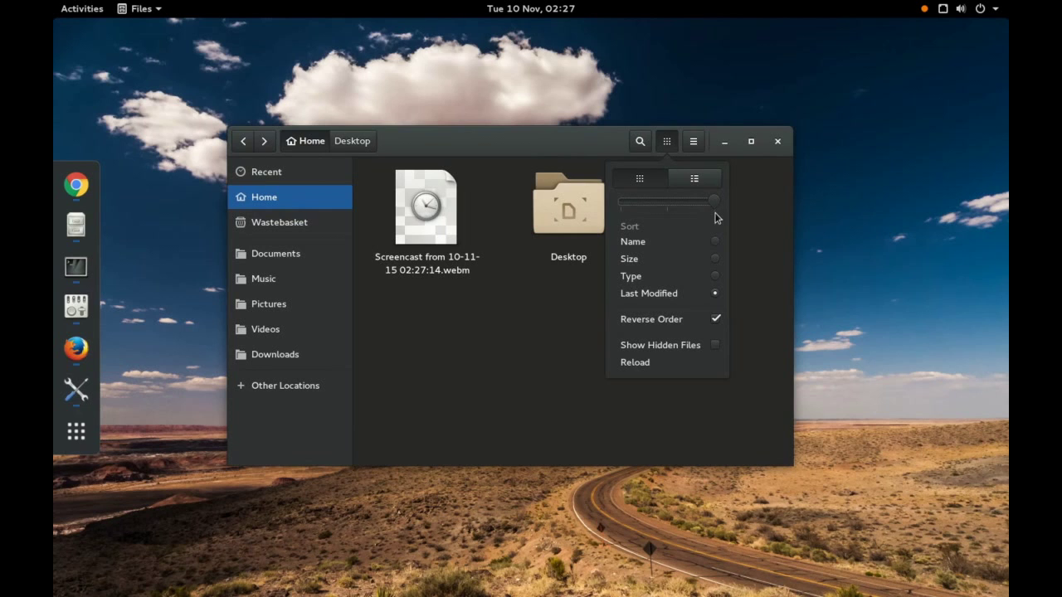
left_click_drag(713, 201, 644, 203)
- Return Home to list view, then toggle Global Dark Theme off and back on, restarting Tweak Tool each time
left_click(694, 179)
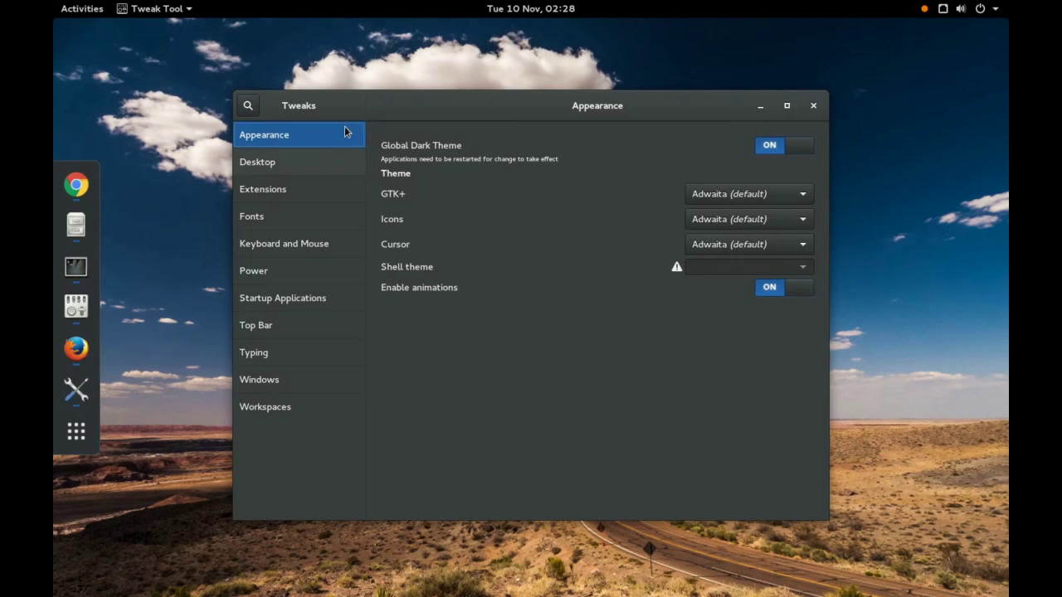
left_click(785, 150)
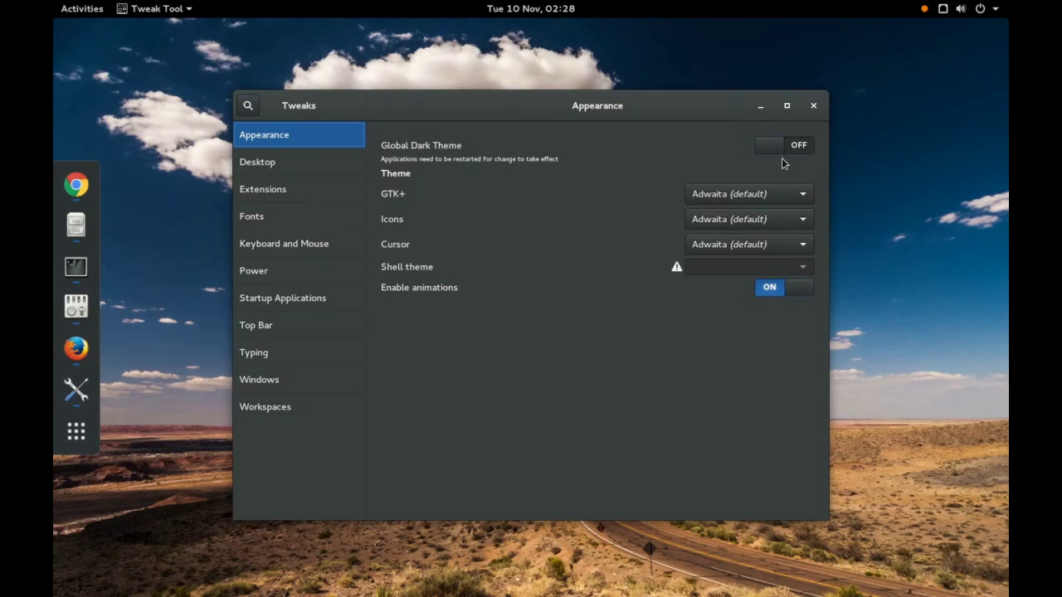
left_click(812, 106)
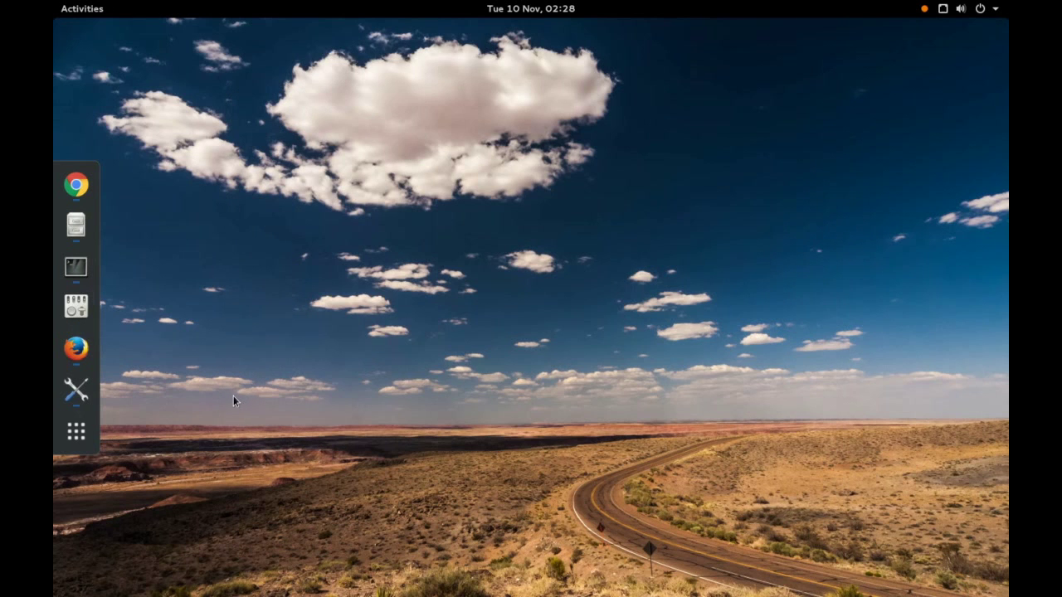
left_click(78, 306)
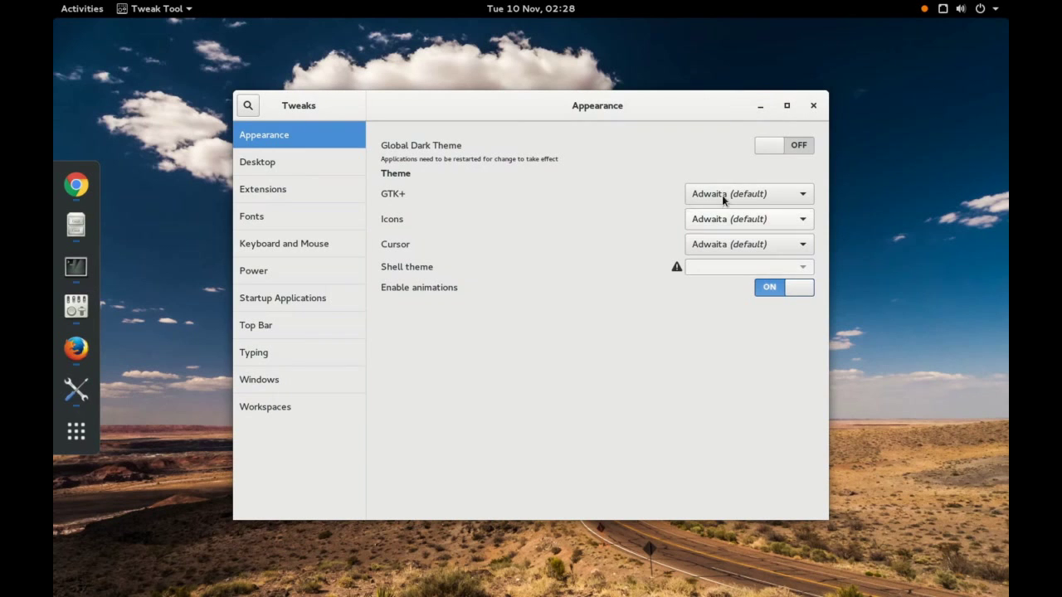
left_click(775, 152)
left_click(812, 106)
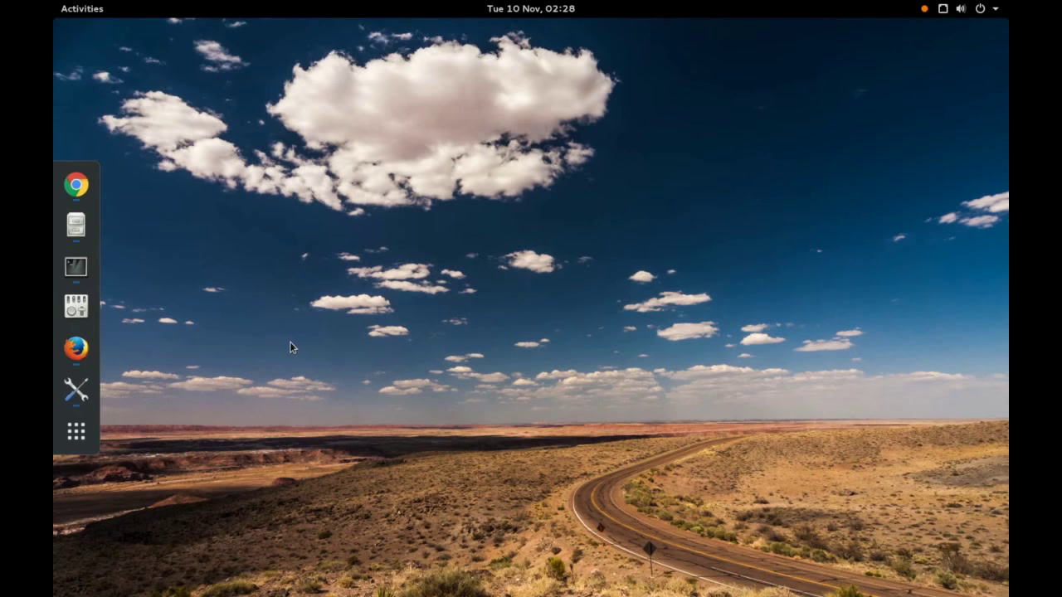
- In Tweak Tool's Desktop page, turn desktop icons on then off, then view the Extensions list
left_click(80, 315)
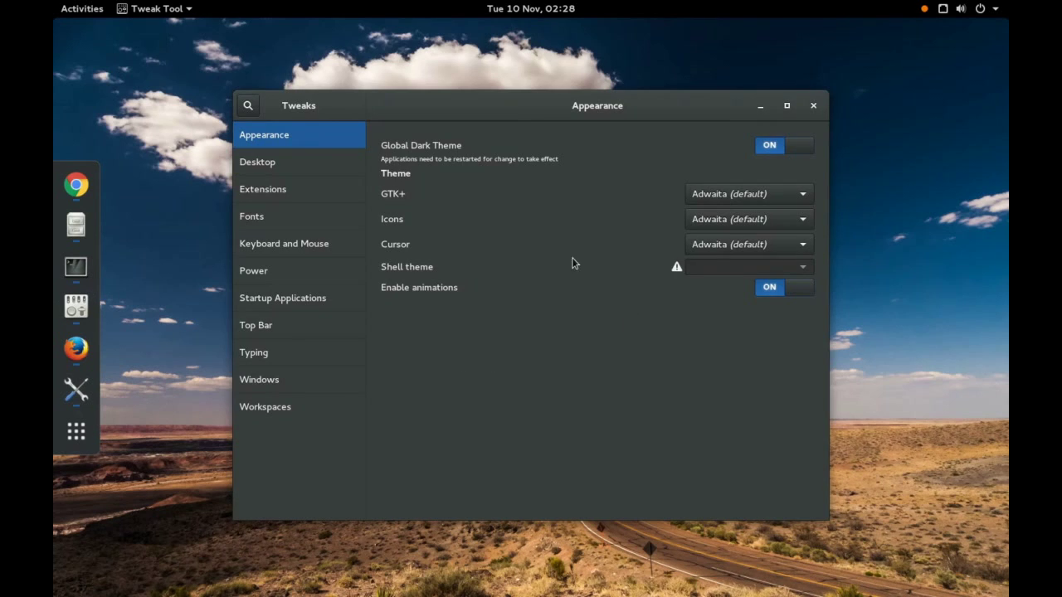
left_click(317, 164)
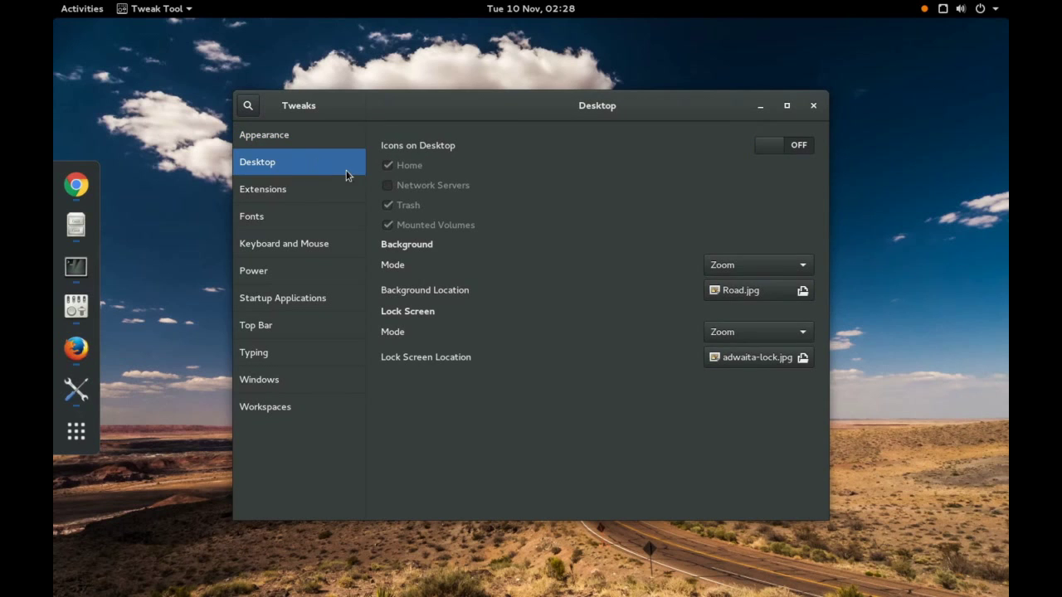
left_click(788, 146)
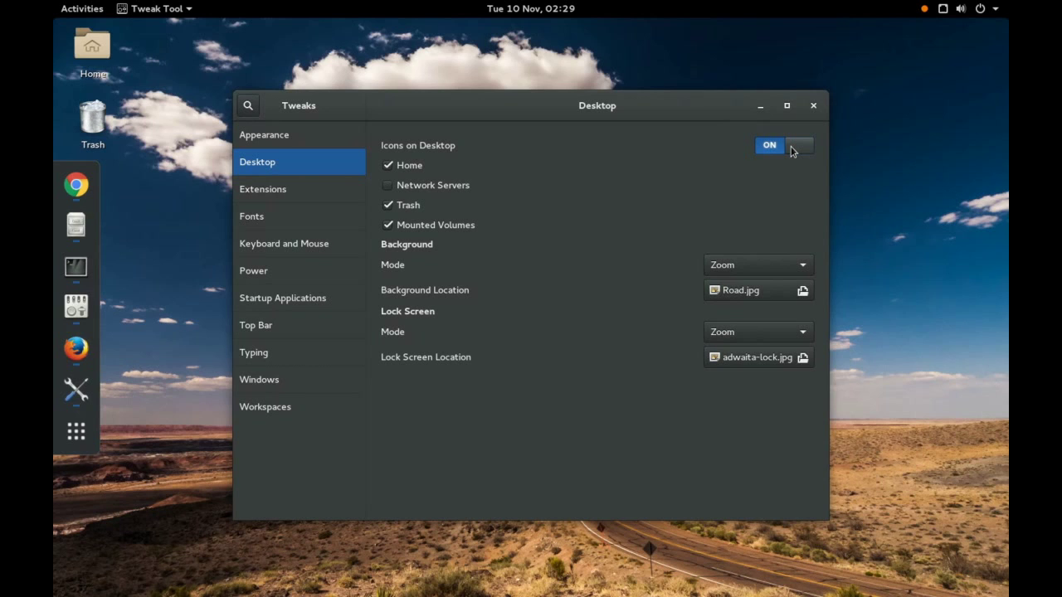
left_click(792, 149)
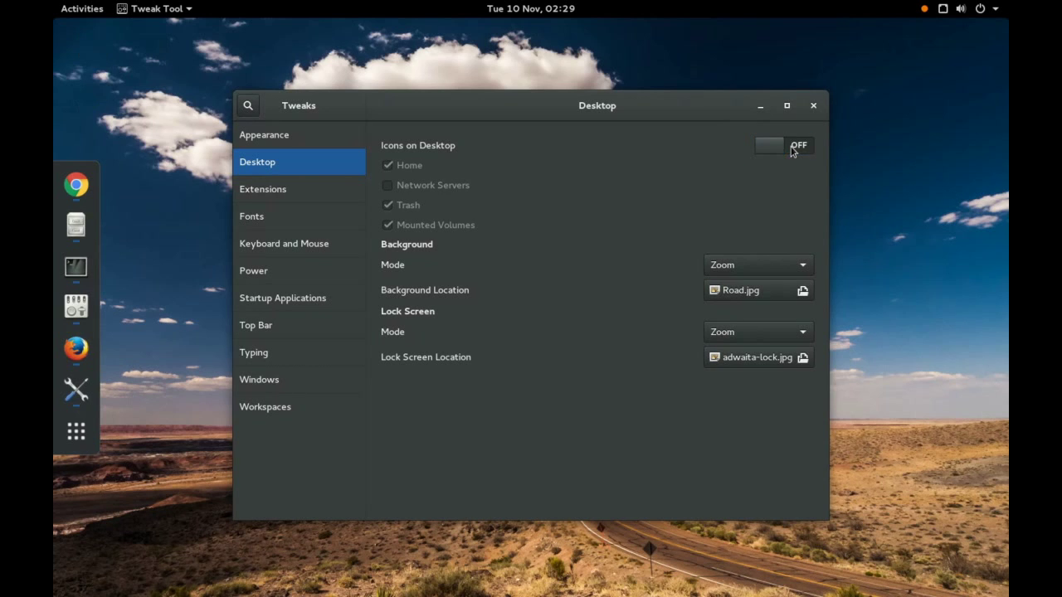
left_click(314, 199)
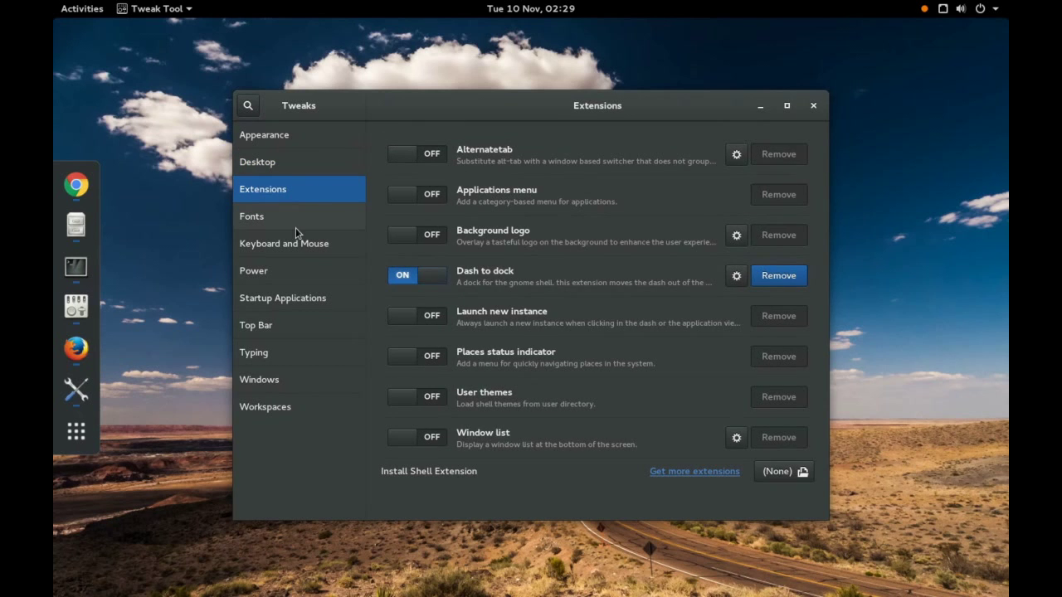
- Hide Tweak Tool, then launch Firefox and minimize its window
left_click(759, 107)
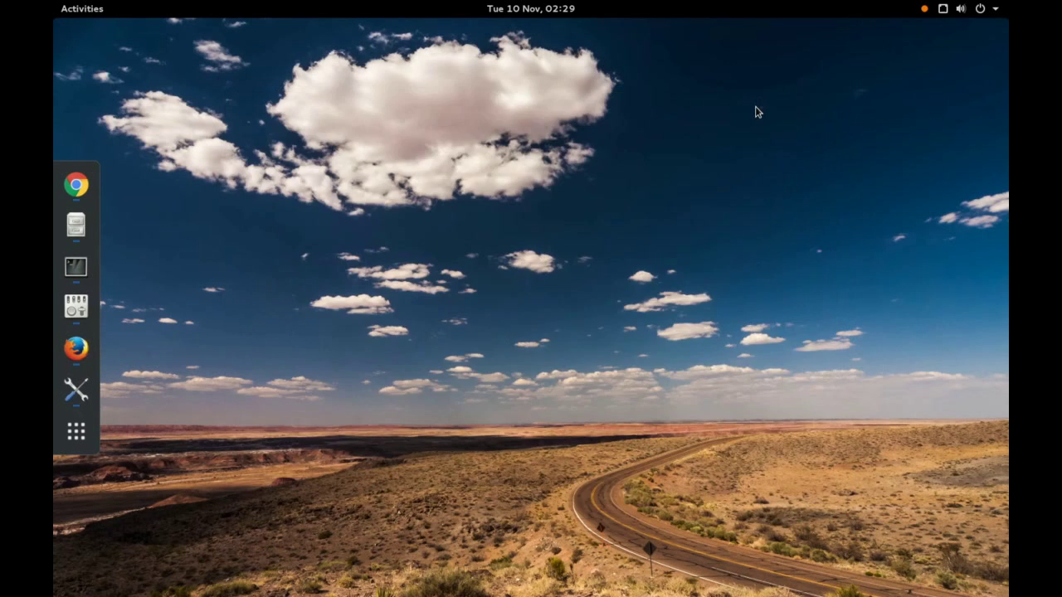
left_click(76, 352)
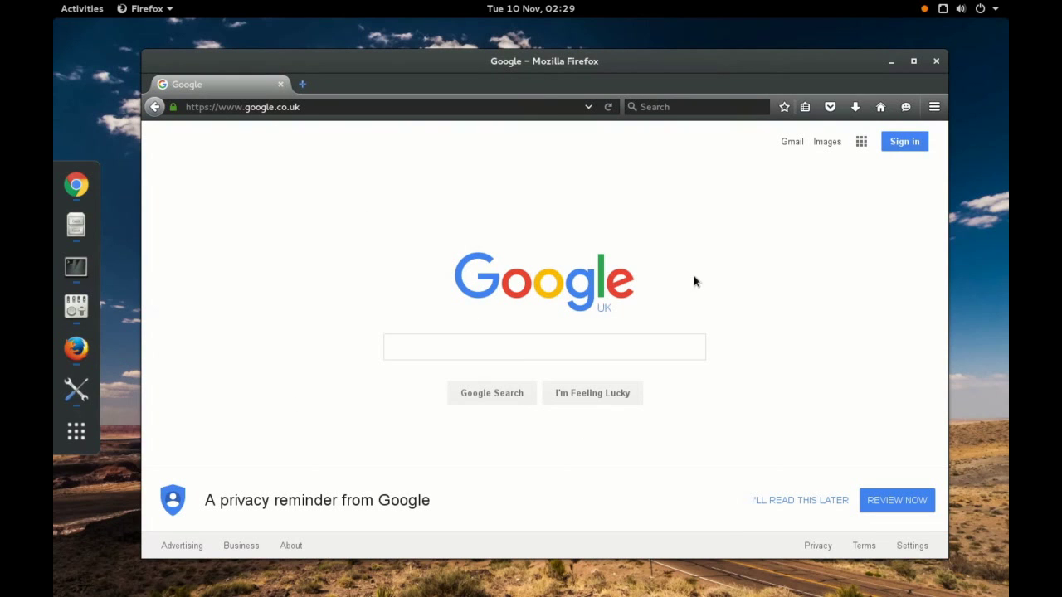
left_click(889, 63)
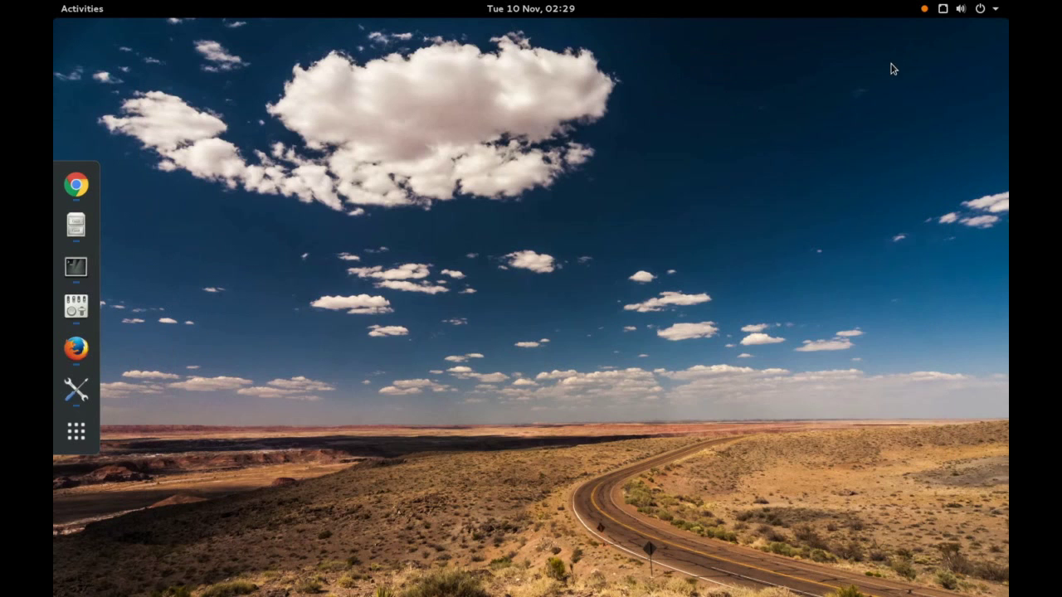
- Set the desktop wallpaper to the blue background in Settings > Background
left_click(75, 389)
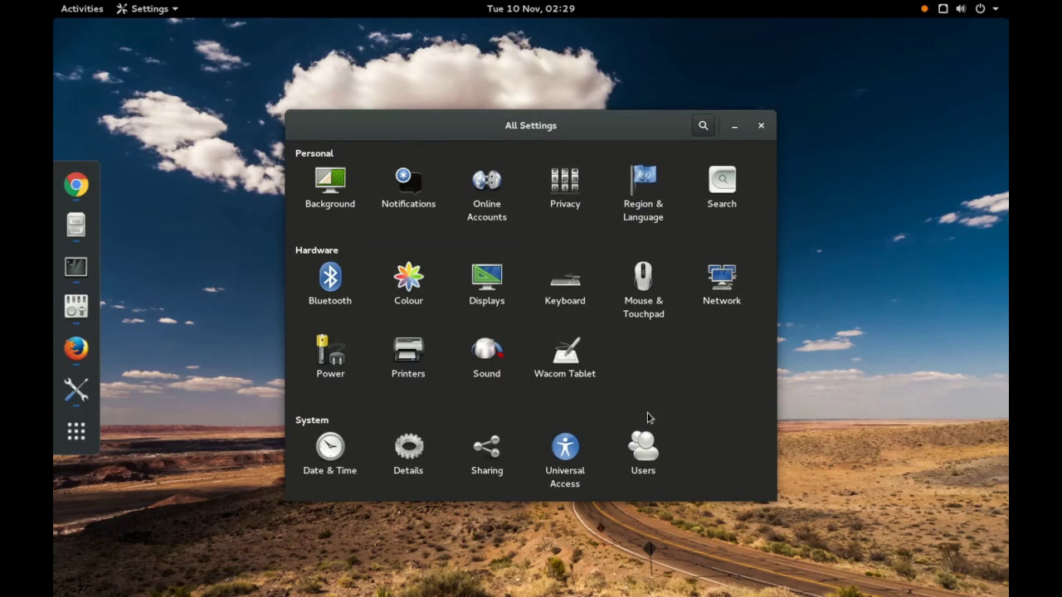
left_click(337, 182)
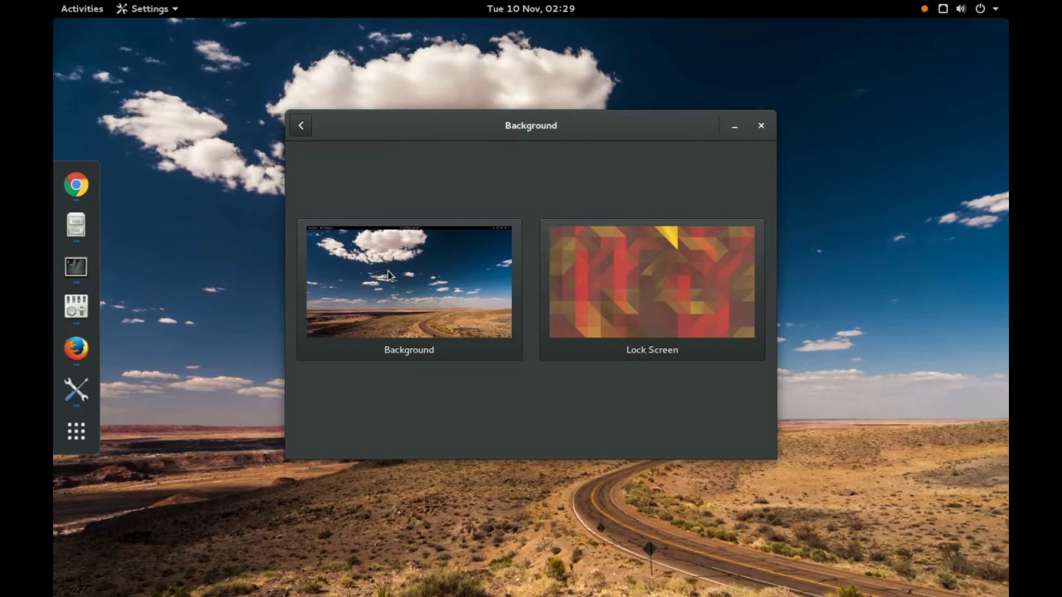
left_click(455, 302)
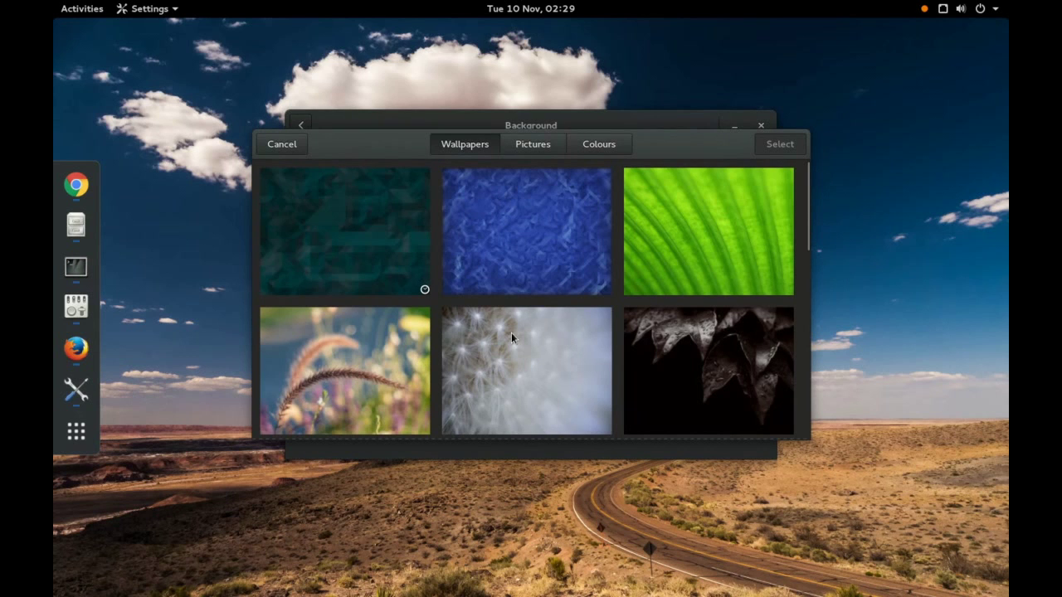
left_click(554, 240)
left_click(772, 146)
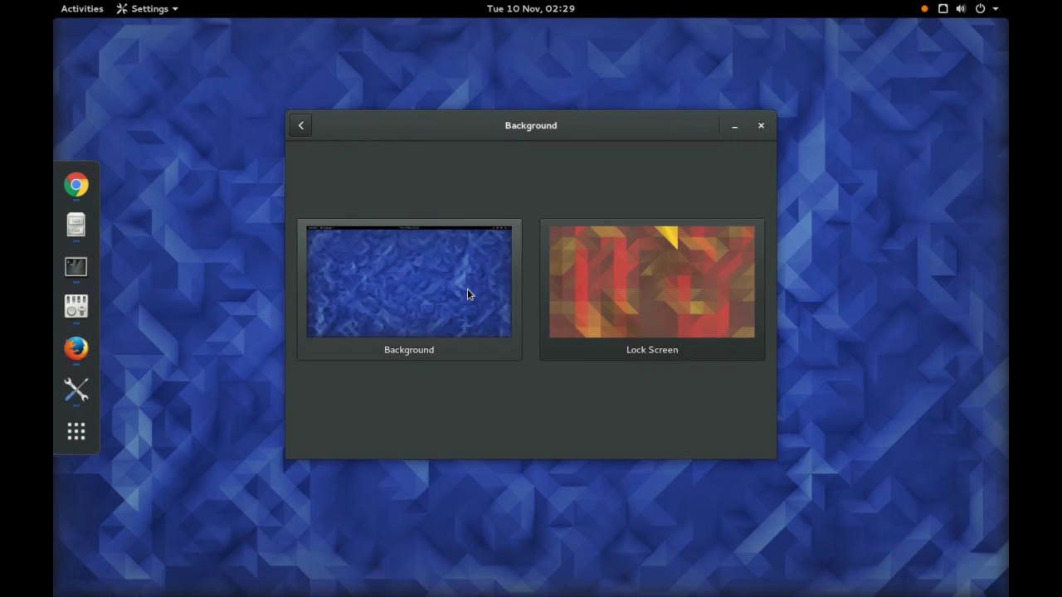
- Reopen the wallpaper choices and scroll down through them
left_click(459, 301)
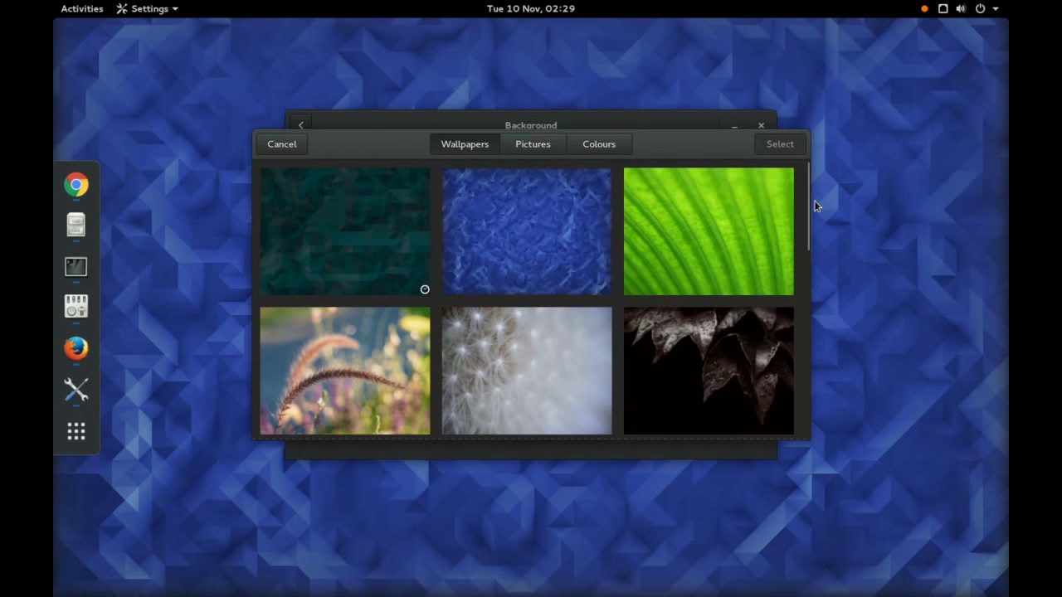
scroll(797, 235, "down", 3)
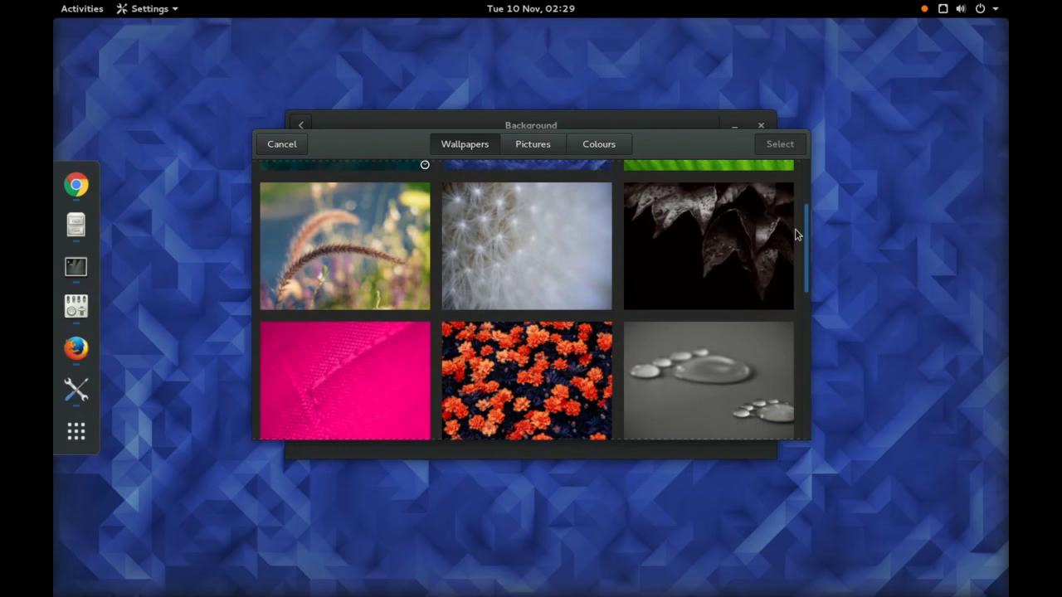
left_click_drag(796, 235, 796, 321)
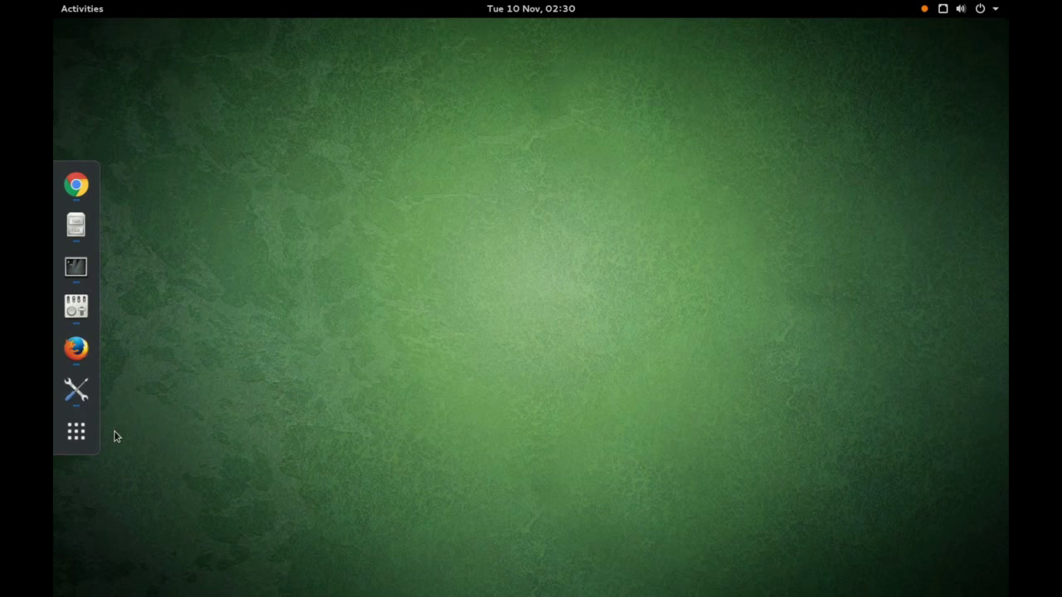
- Show all installed applications, try a 'firefo' search, then clear it back to the full grid
left_click(86, 438)
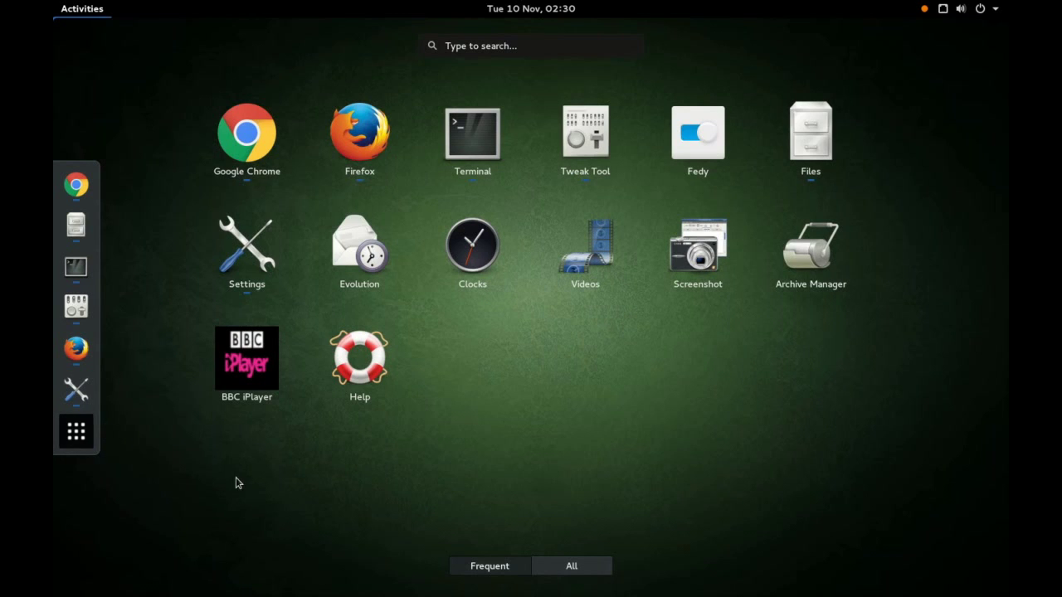
left_click(574, 571)
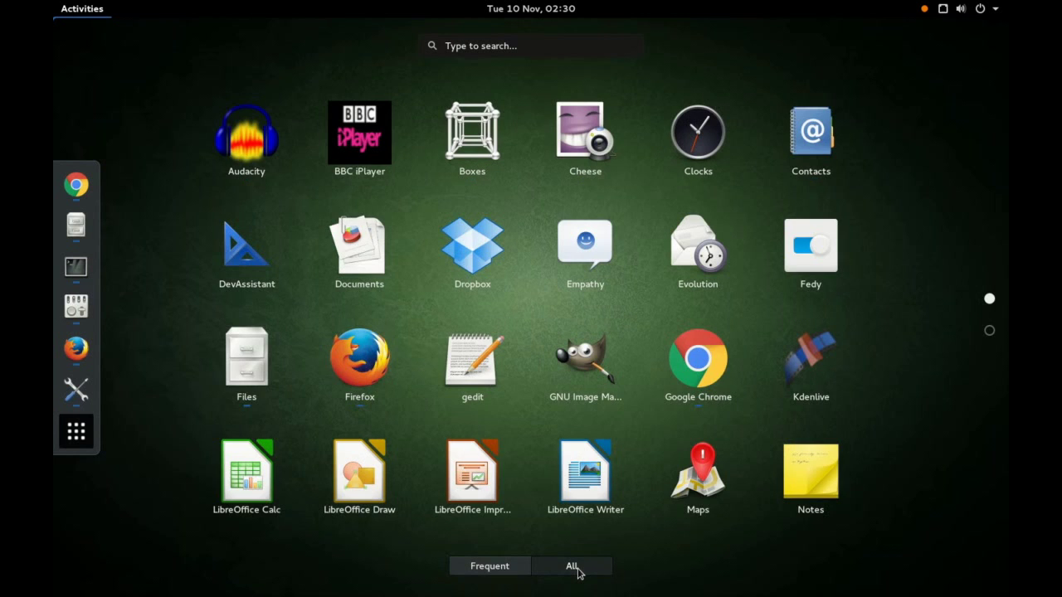
type("firefo")
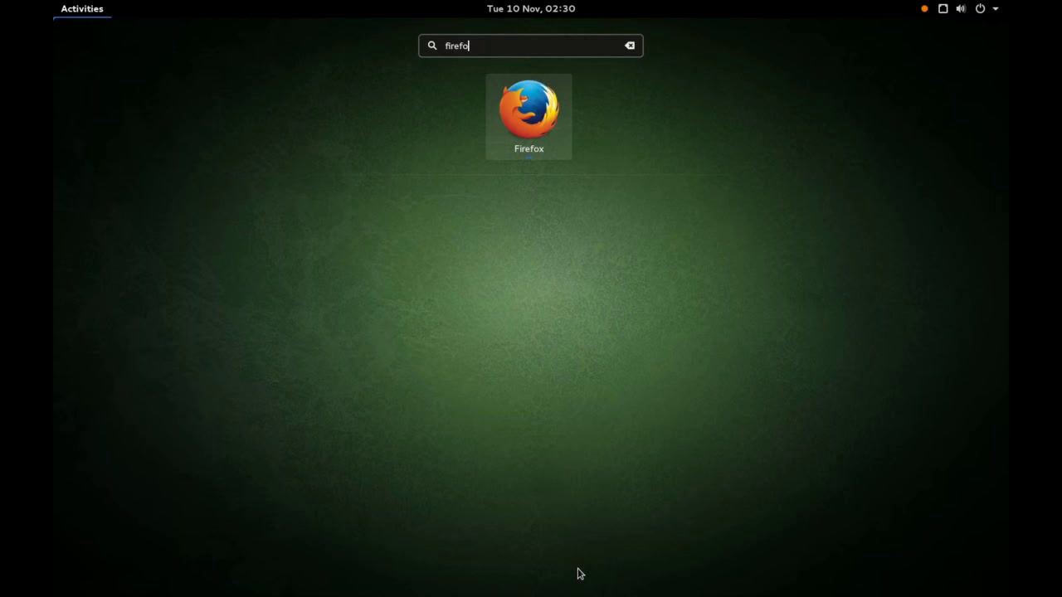
key("BackSpace")
key("BackSpace")
key("BackSpace")
key("BackSpace")
key("BackSpace")
key("BackSpace")
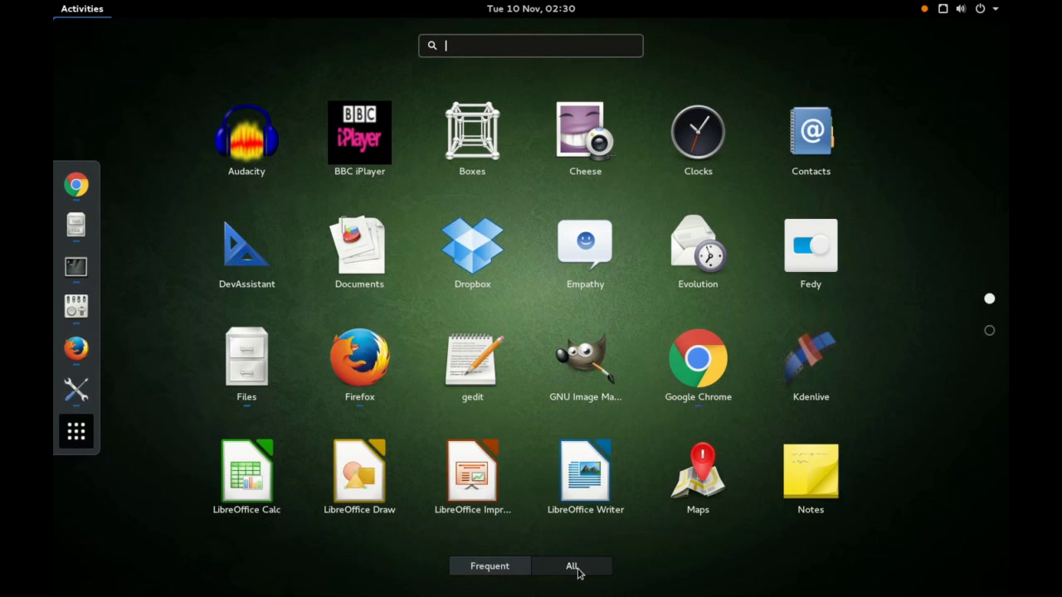
left_click(572, 565)
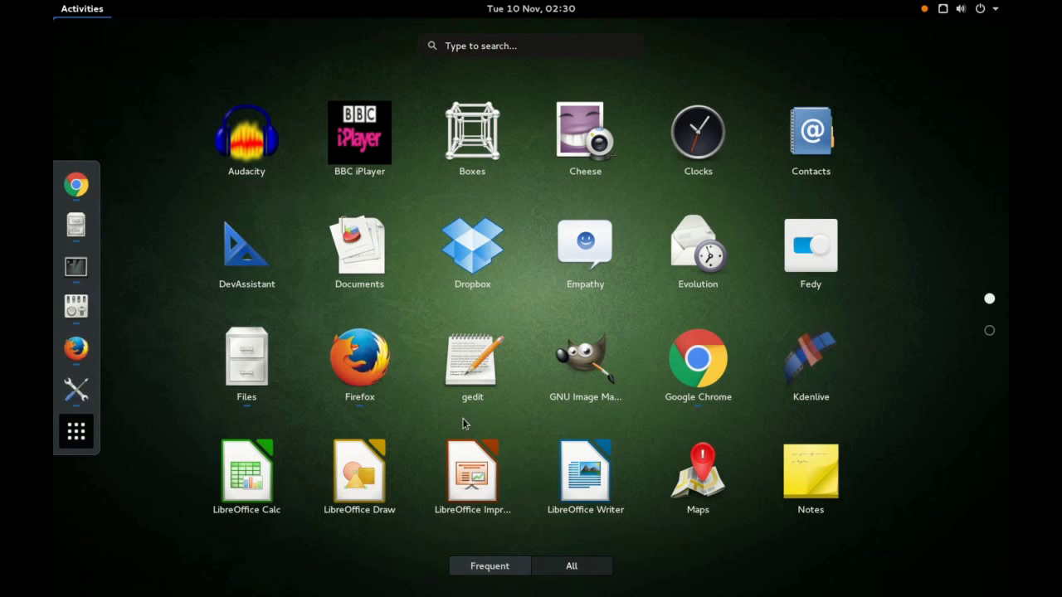
- Flip to the grid's second page and back, then switch to the open-windows overview
left_click(991, 333)
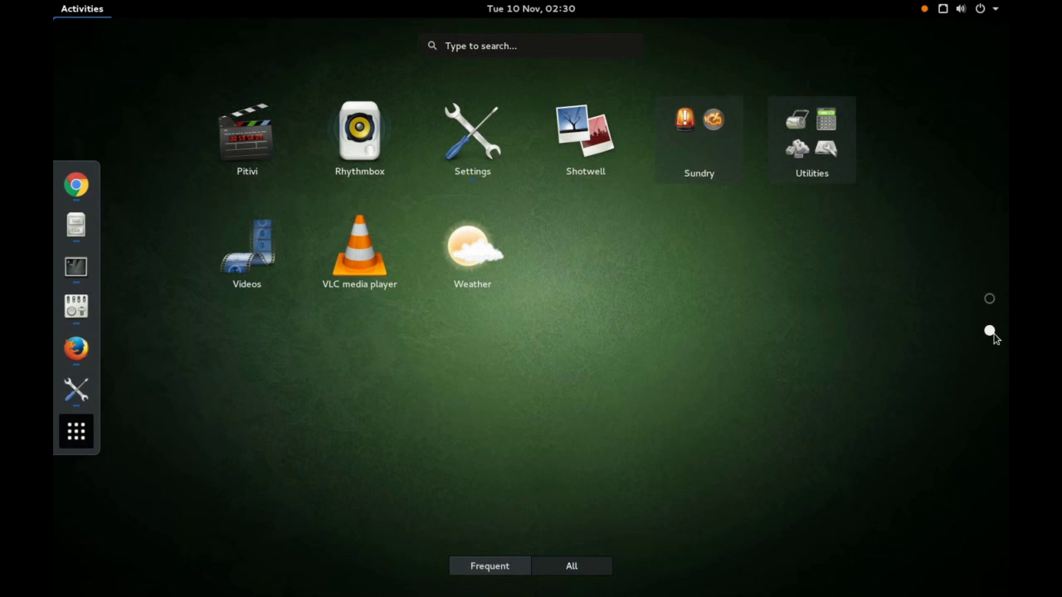
left_click(989, 300)
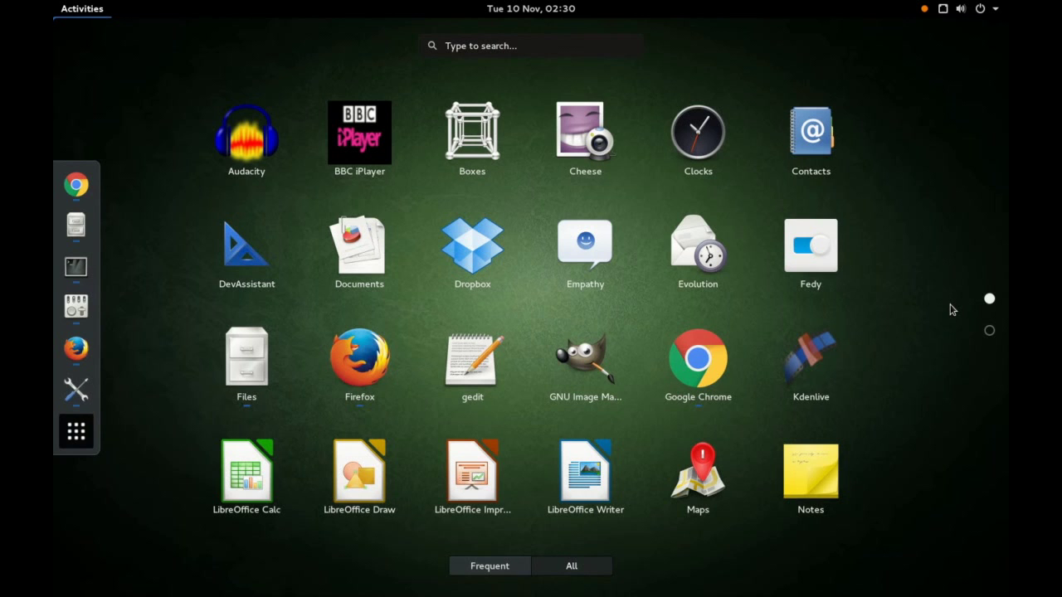
key("super+a")
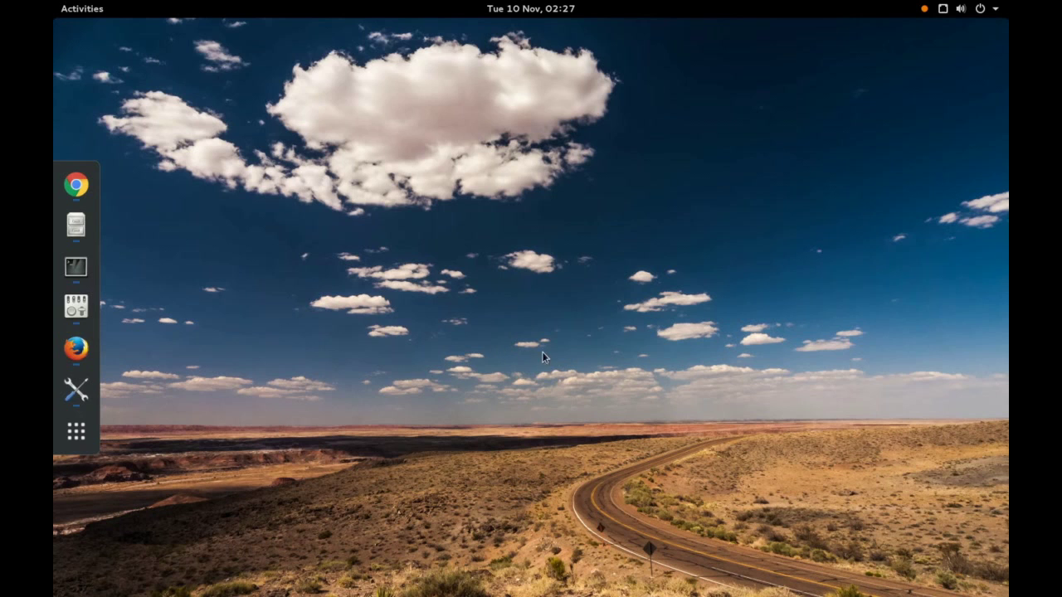
left_click(74, 187)
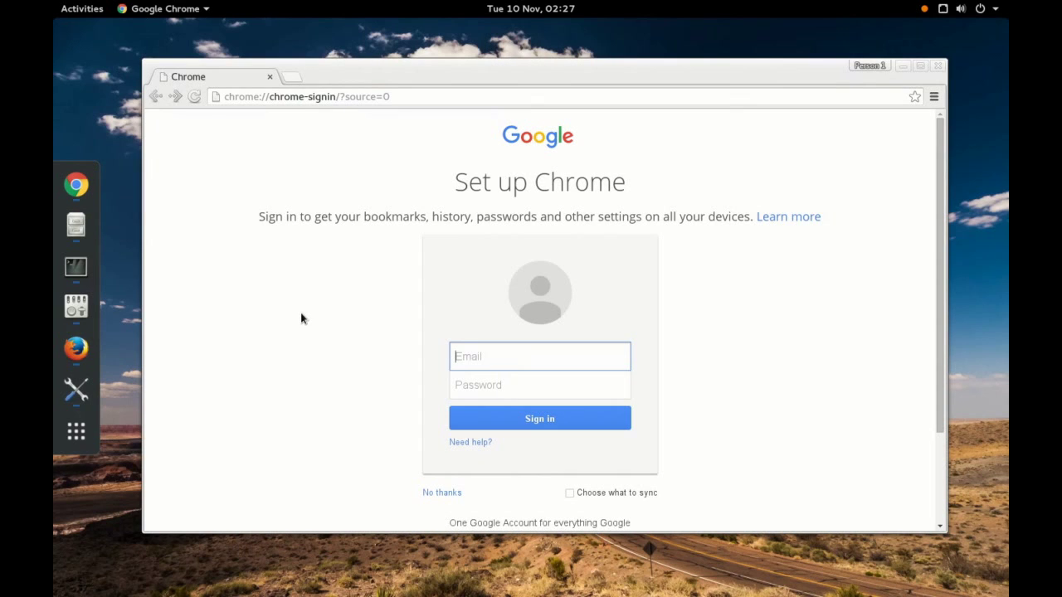
left_click(906, 68)
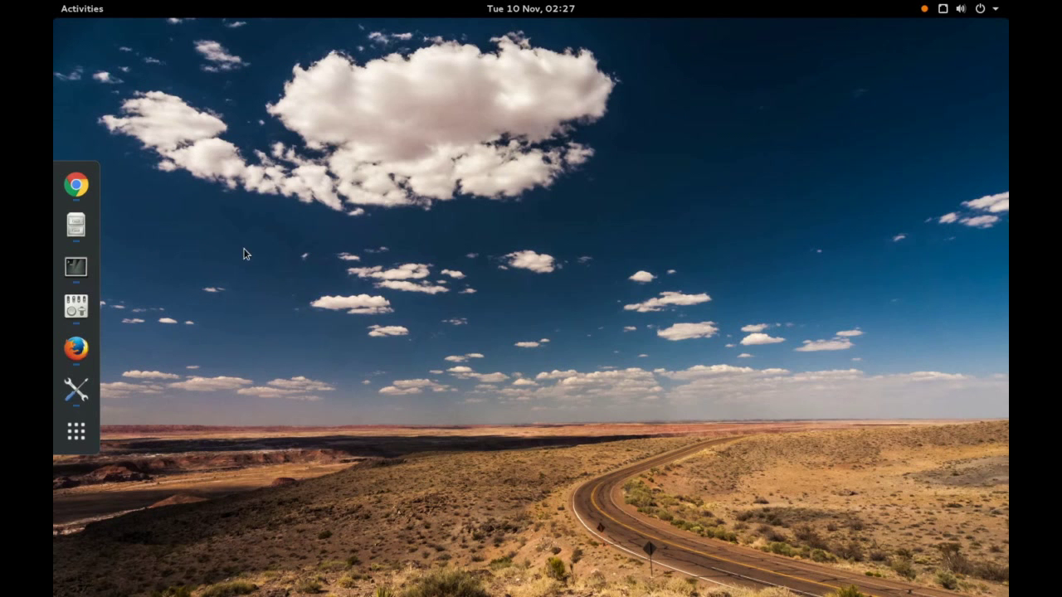
- Open Files at Home, move its window up and right, and switch to icon view
left_click(77, 225)
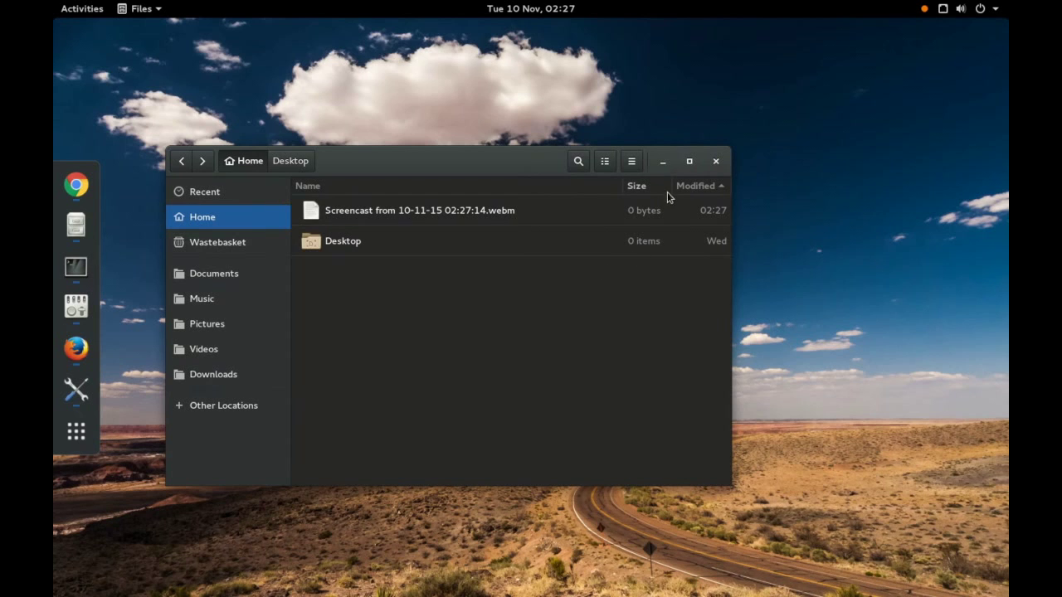
left_click(663, 163)
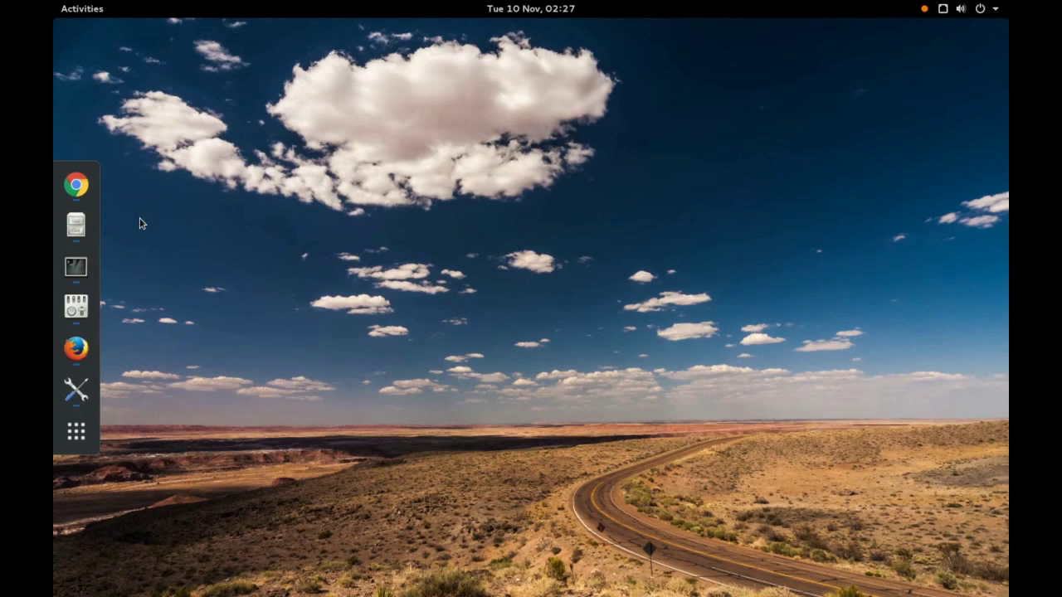
left_click(91, 229)
left_click_drag(486, 173, 542, 149)
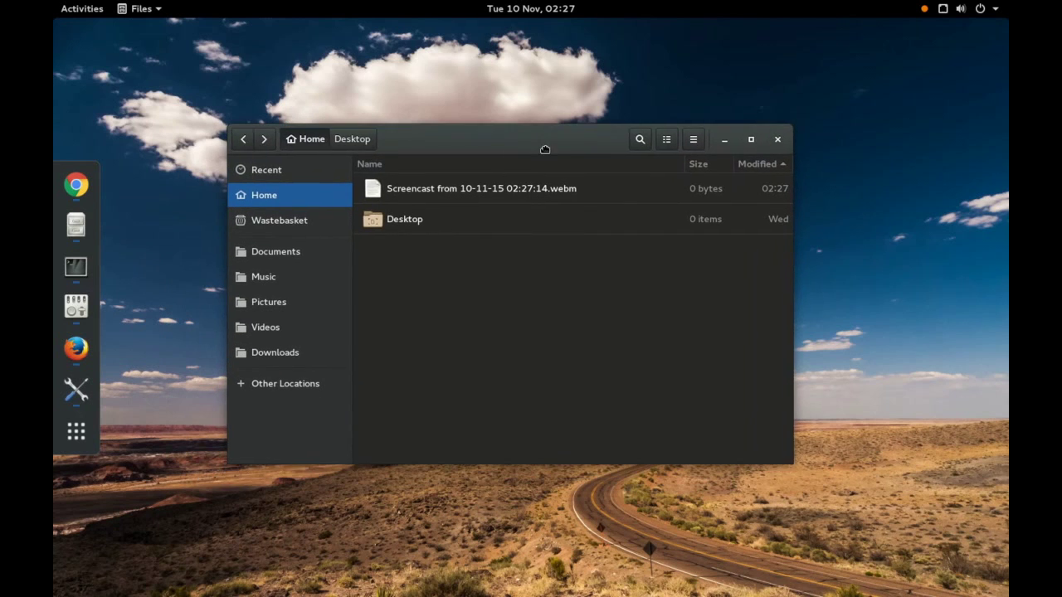
left_click(666, 141)
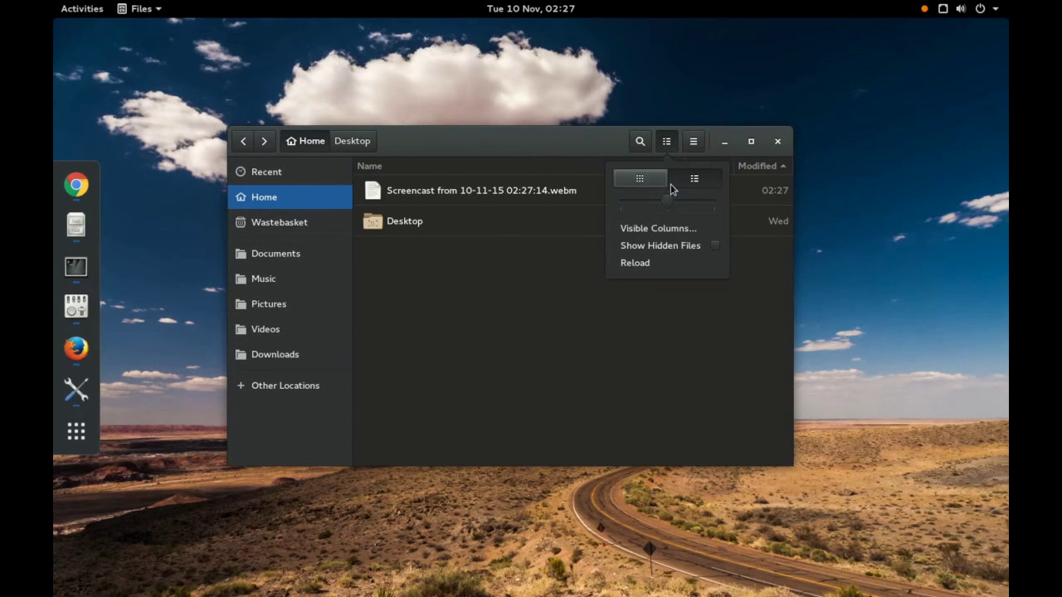
left_click(651, 186)
- Set the file icons to the smallest size, enlarge to the largest, then shrink back to smallest
left_click(666, 141)
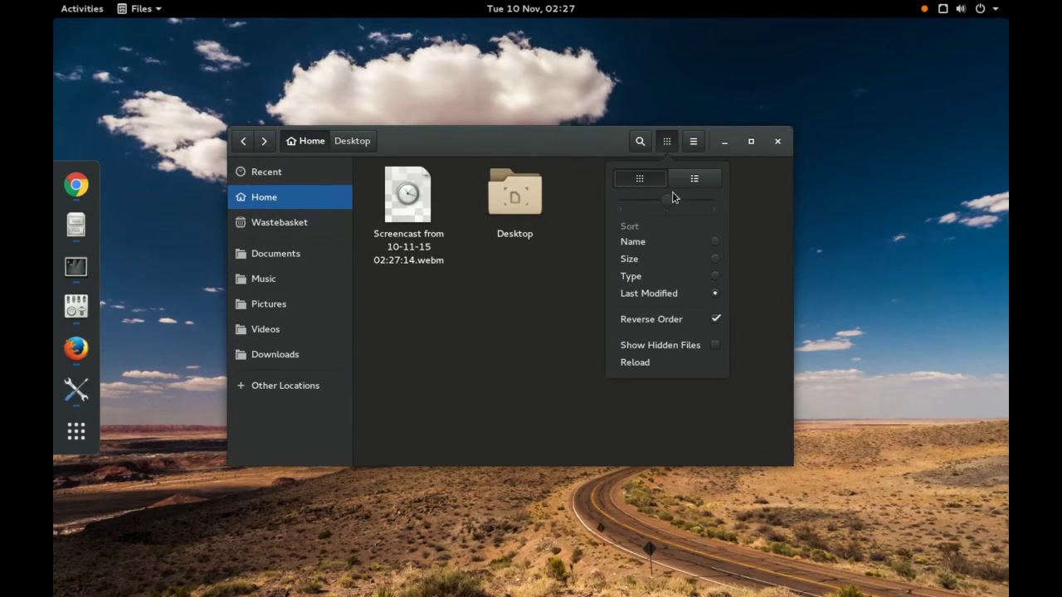
left_click(651, 202)
left_click_drag(627, 207, 727, 211)
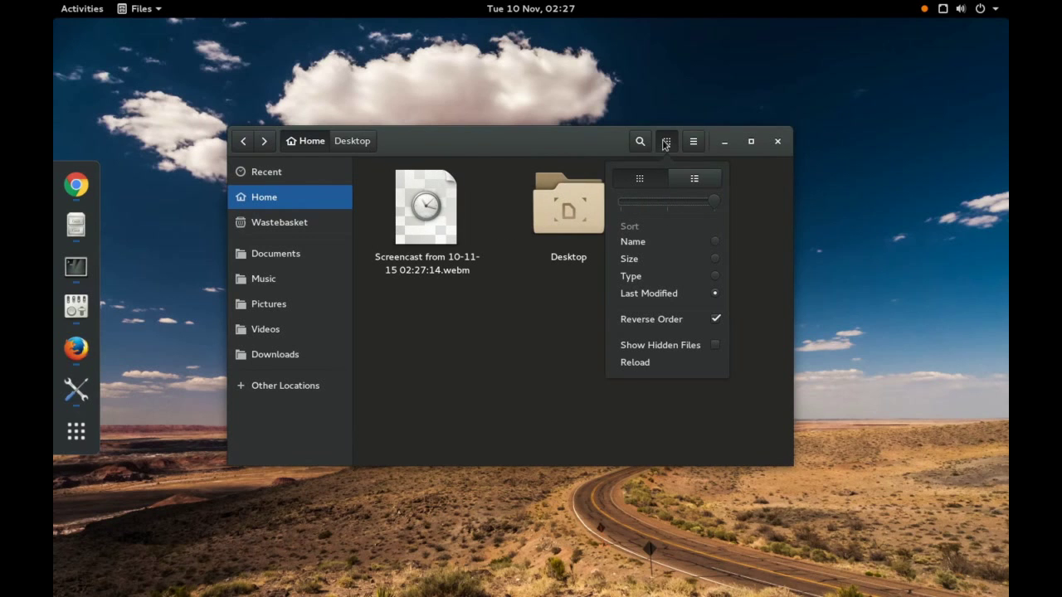
left_click_drag(715, 207, 620, 201)
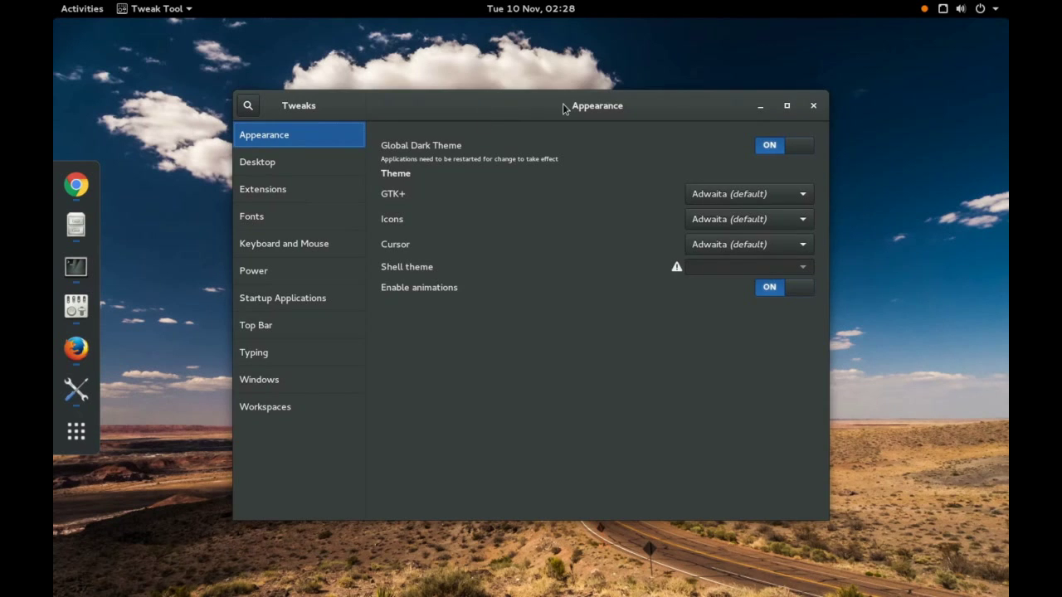
- Turn off Global Dark Theme in Tweak Tool's Appearance, close it, and relaunch it
left_click(809, 155)
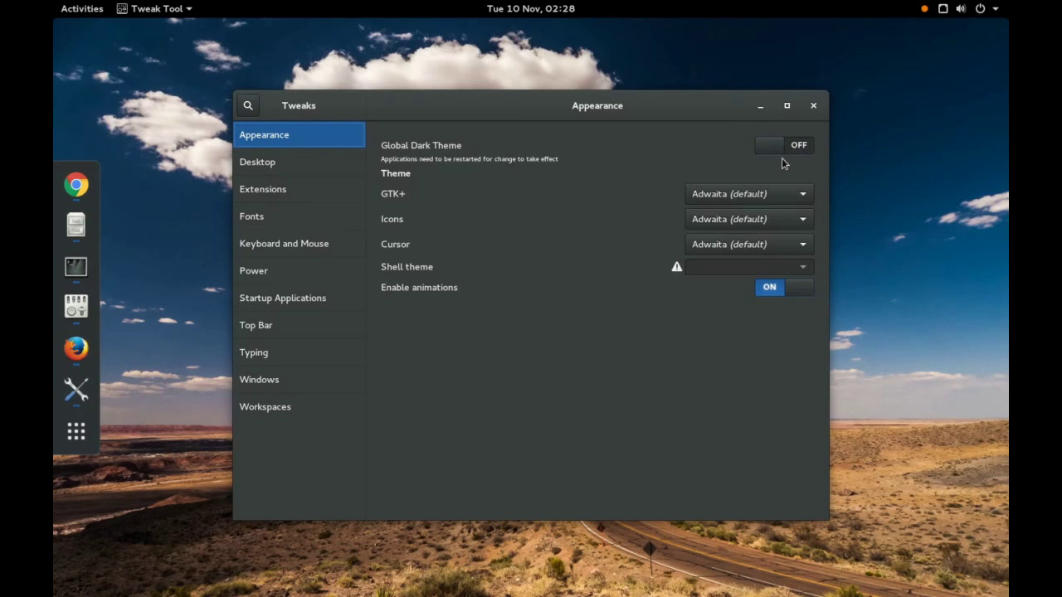
left_click(813, 105)
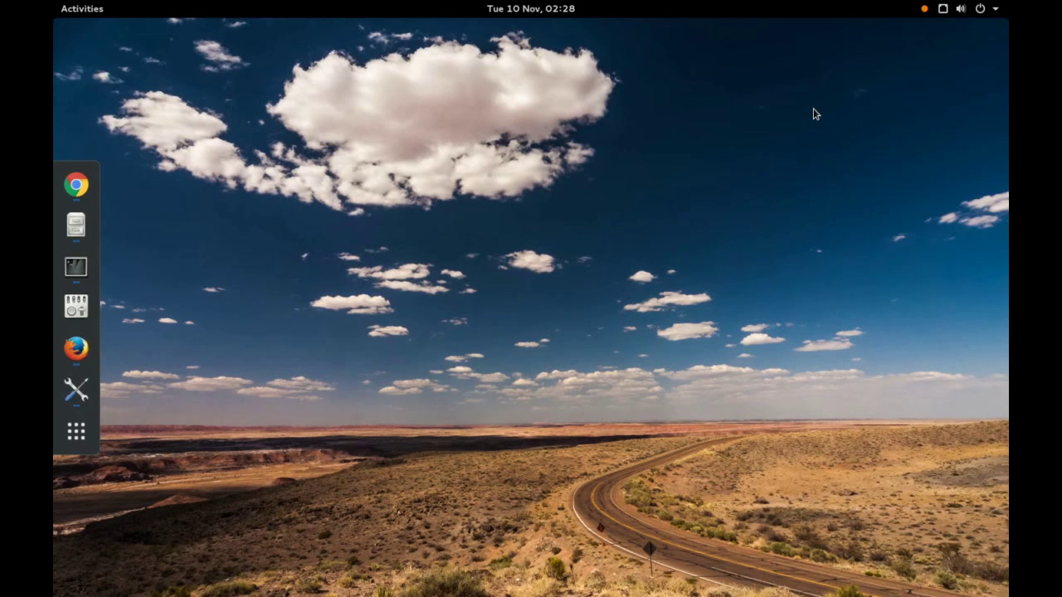
left_click(77, 307)
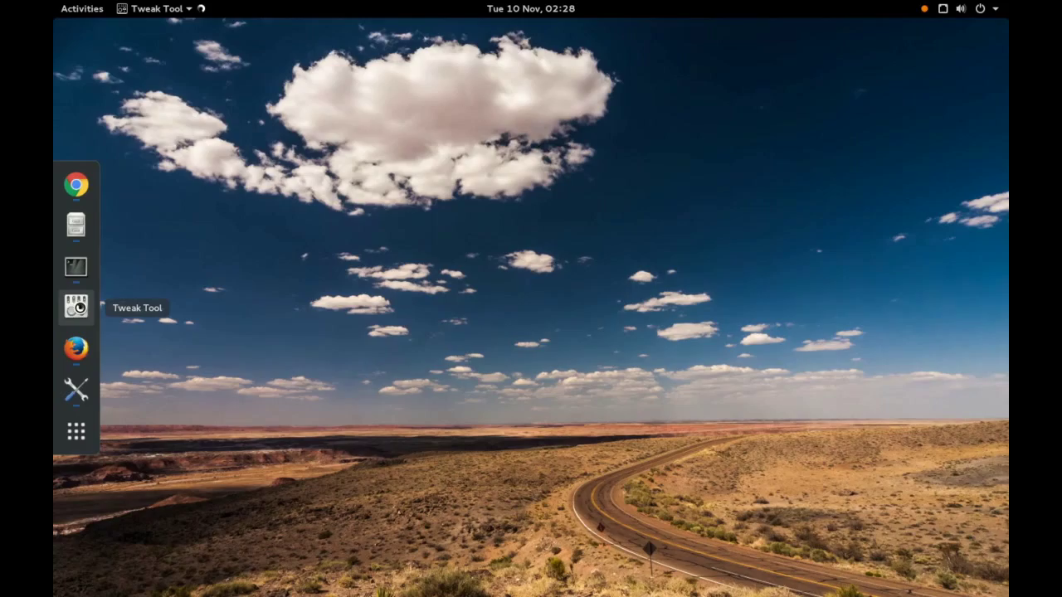